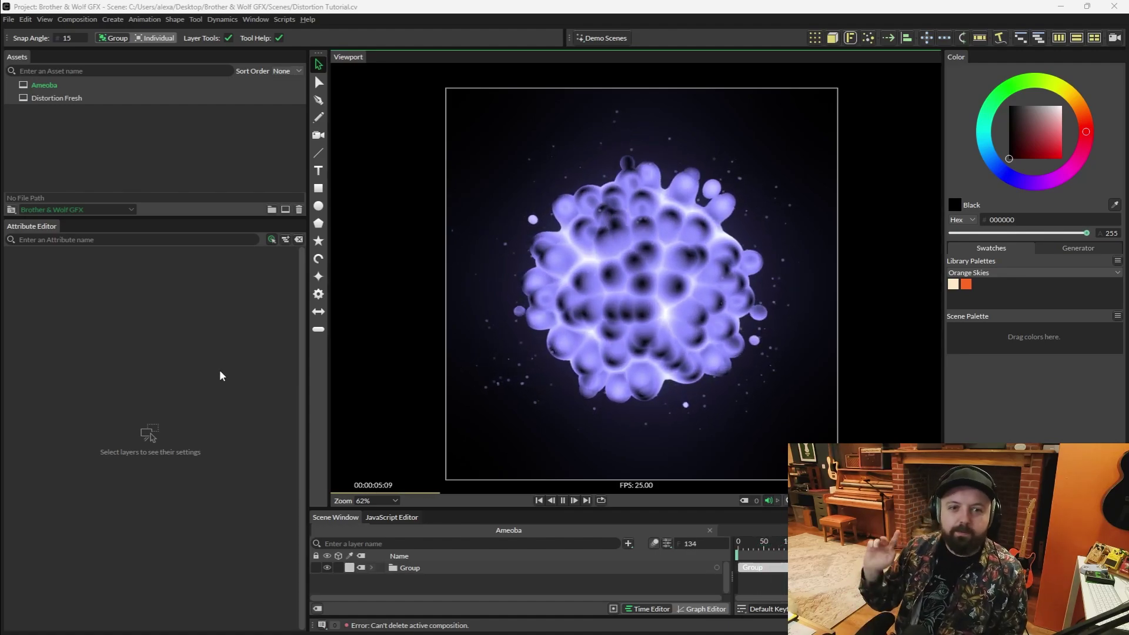
Open the Distortion Fresh composition, rewind to the first frame, and select the DISTORTION text layer.
{"action": "double_click", "coordinate": [76, 97]}
{"action": "left_click", "coordinate": [563, 501]}
{"action": "left_click", "coordinate": [564, 501]}
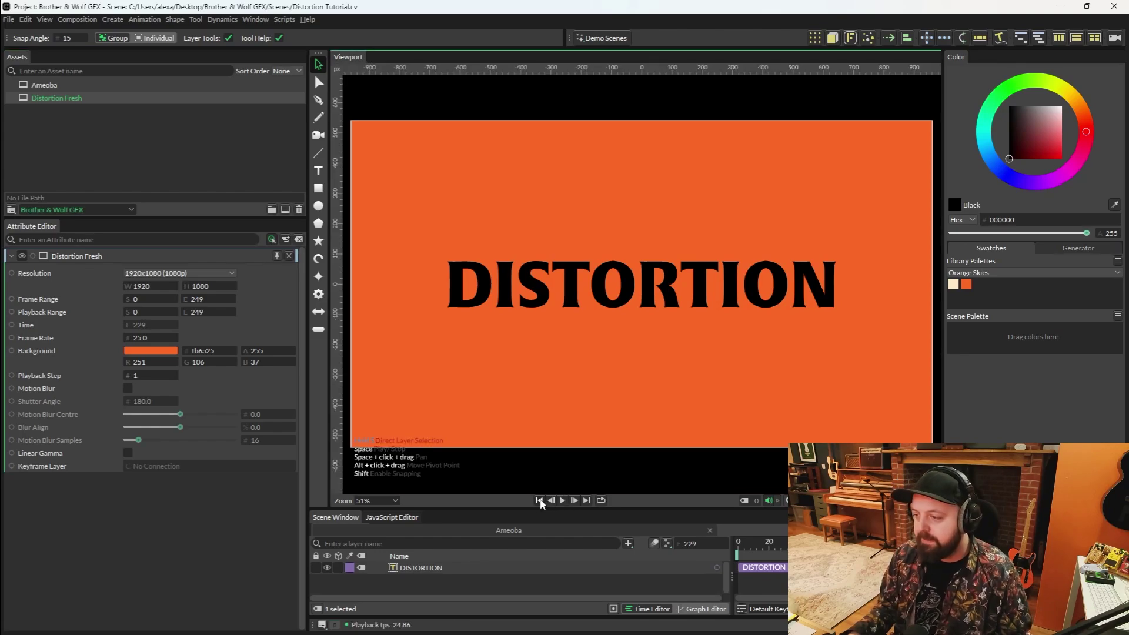
{"action": "left_click", "coordinate": [557, 591]}
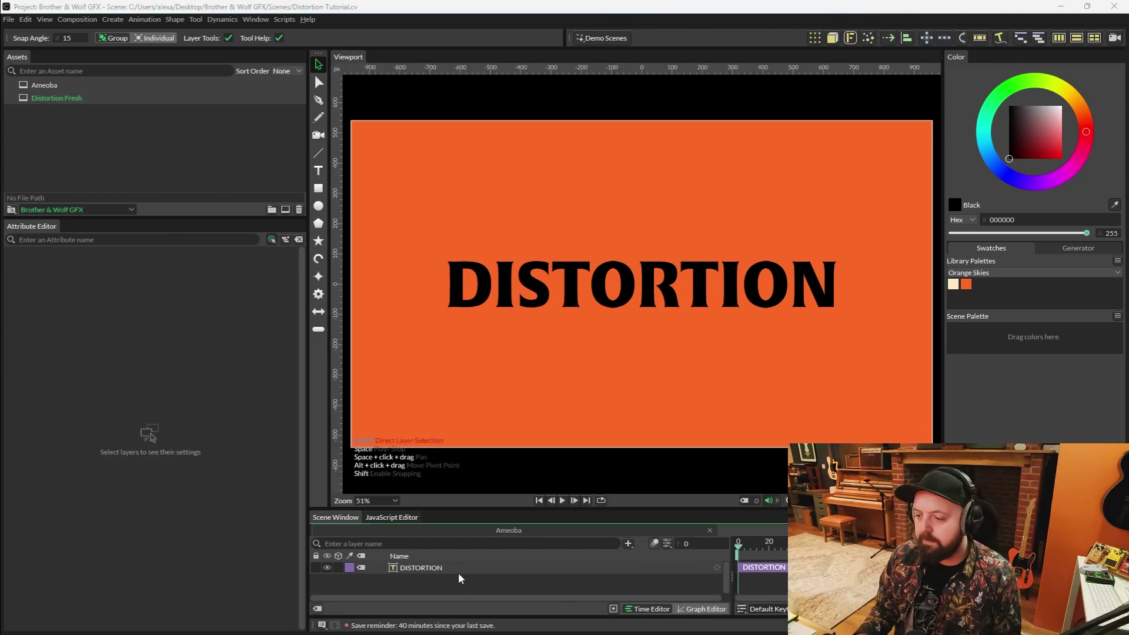
{"action": "left_click", "coordinate": [415, 567]}
{"action": "left_click_drag", "start_coordinate": [496, 509], "coordinate": [496, 439]}
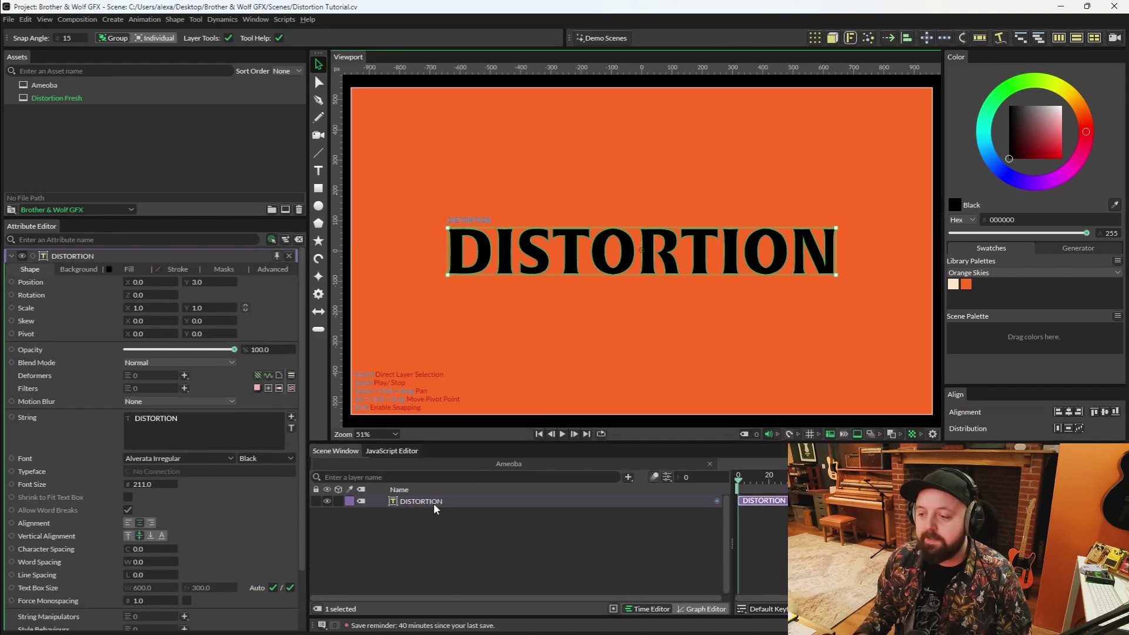
Add a Distortion filter to the DISTORTION text and play back the warping animation.
{"action": "left_click", "coordinate": [184, 388]}
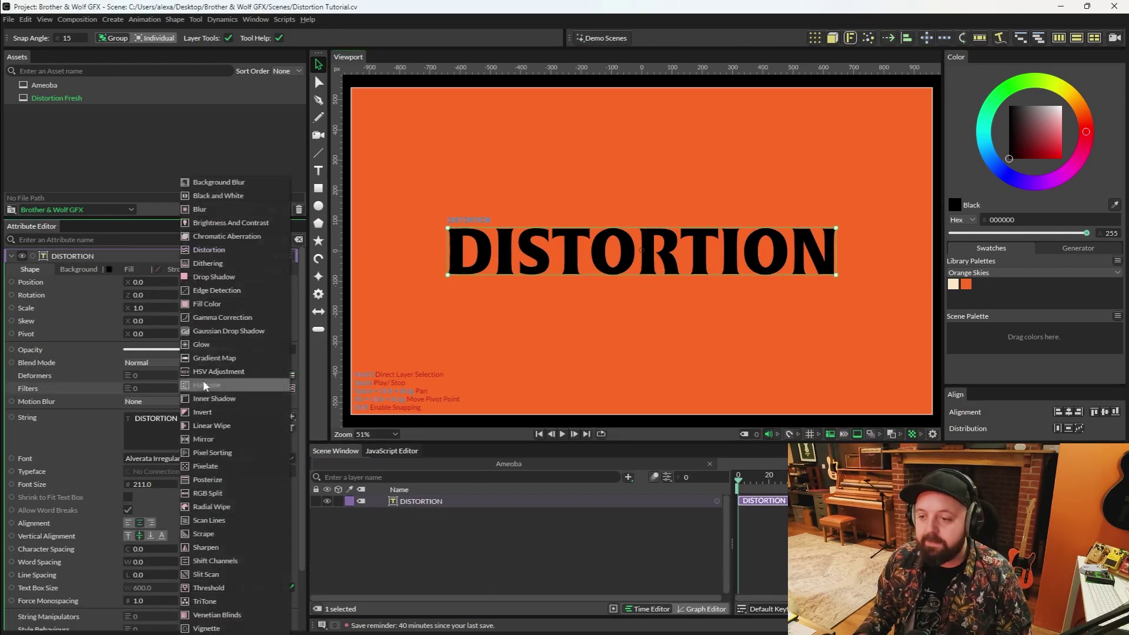
{"action": "left_click", "coordinate": [213, 250]}
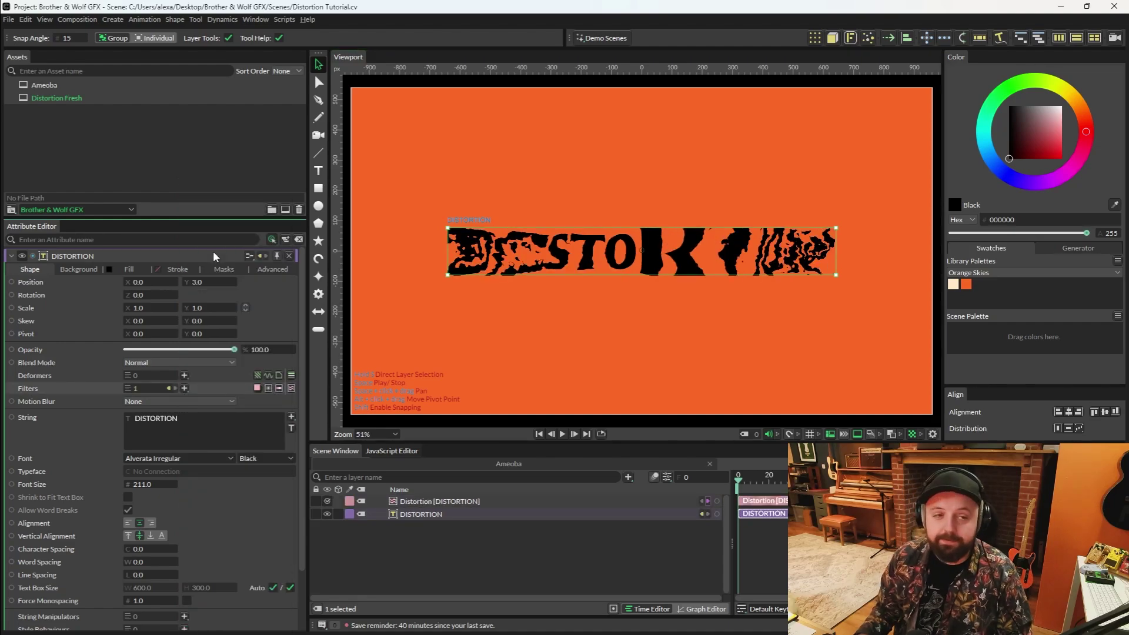
{"action": "left_click", "coordinate": [581, 540]}
{"action": "left_click", "coordinate": [562, 434]}
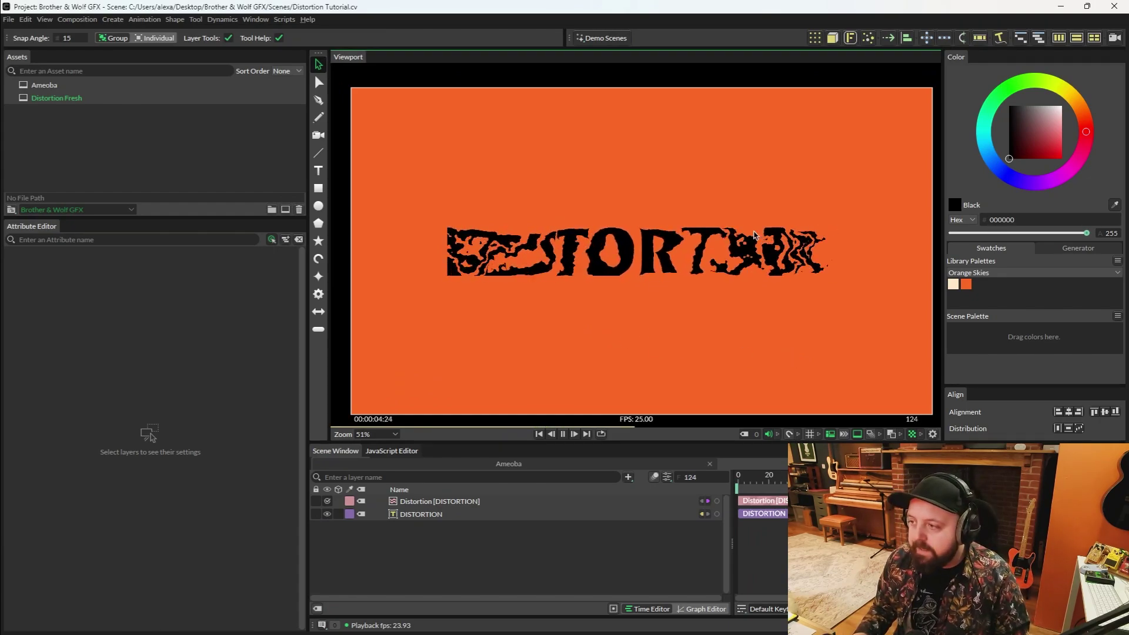
{"action": "left_click", "coordinate": [566, 434]}
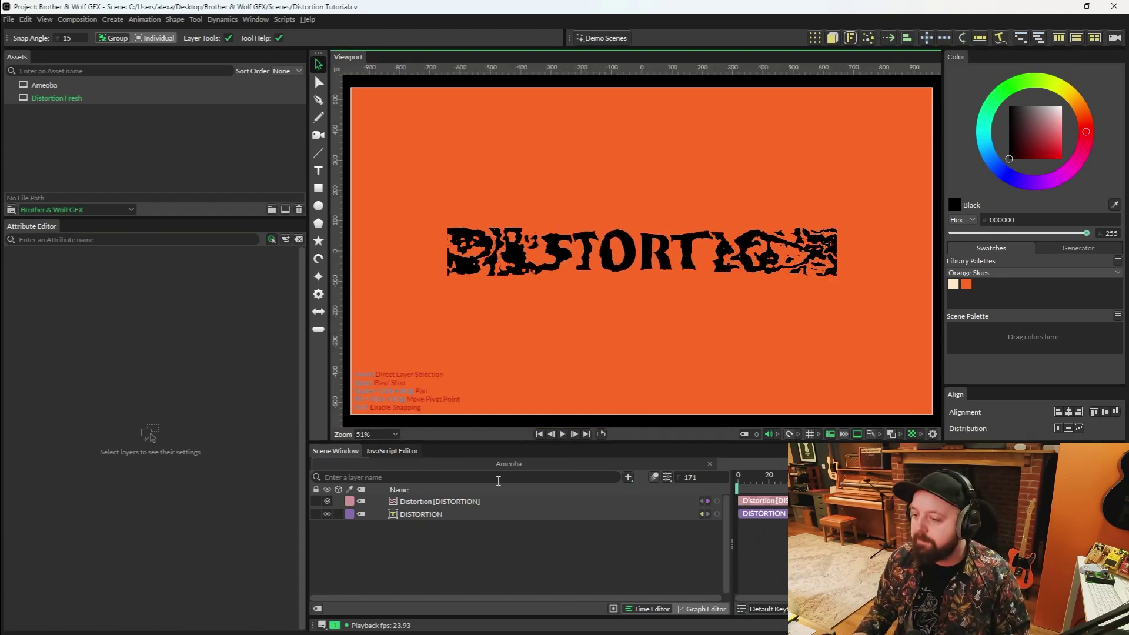
{"action": "left_click", "coordinate": [437, 515]}
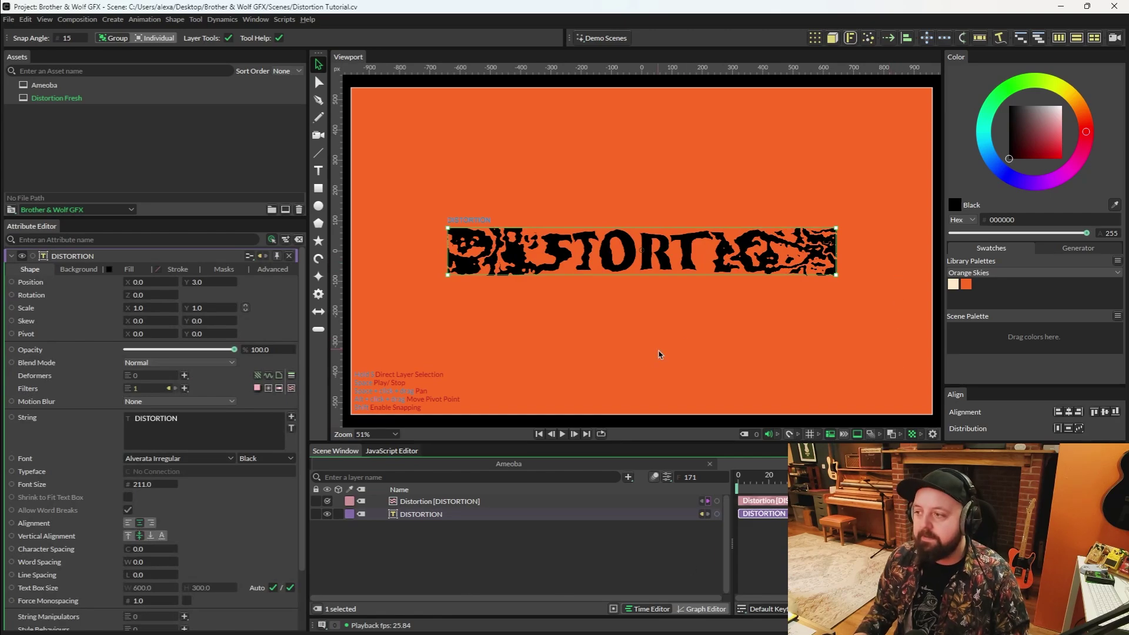
{"action": "key", "text": "space"}
{"action": "left_click", "coordinate": [530, 493]}
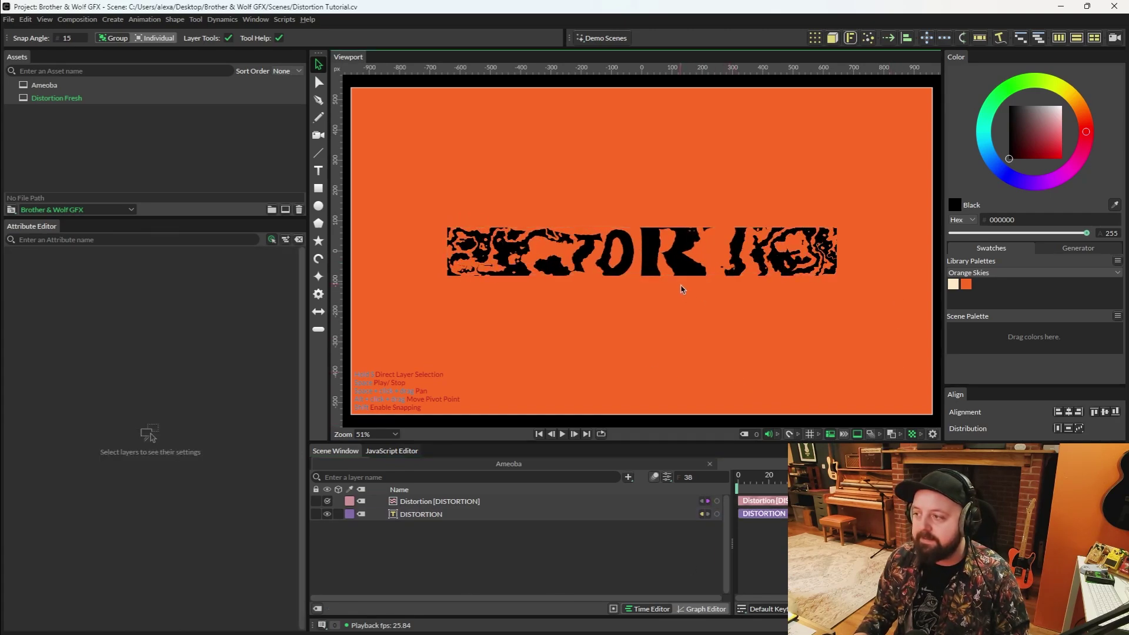
{"action": "left_click", "coordinate": [433, 515]}
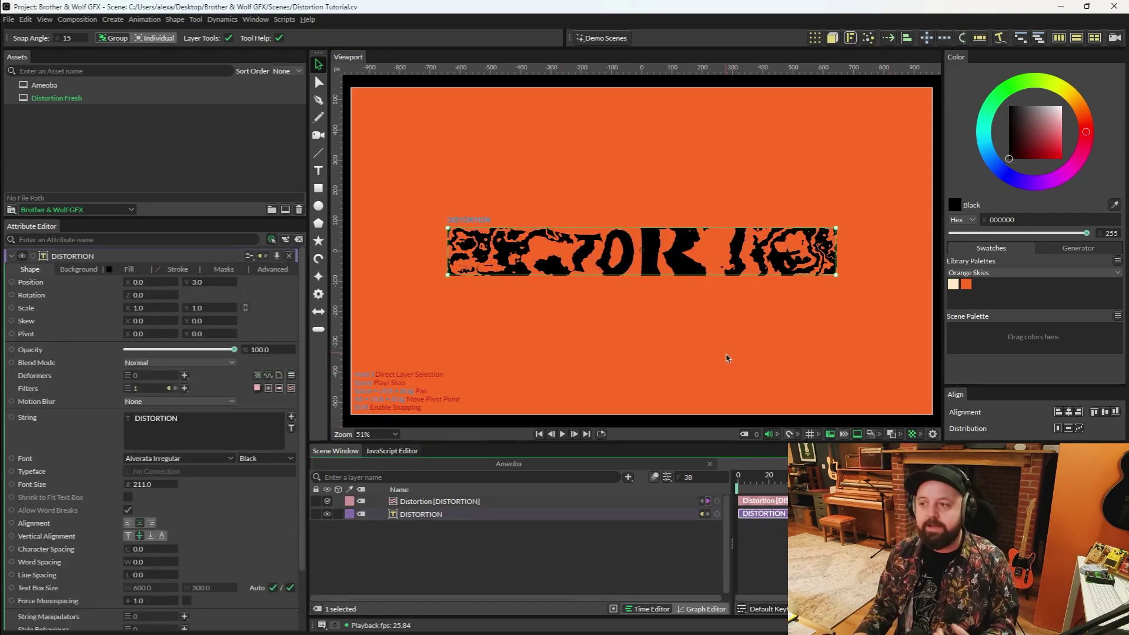
Set the Distortion filter's Padding to 1154 and lower its Amplitude to 20.
{"action": "left_click", "coordinate": [452, 500]}
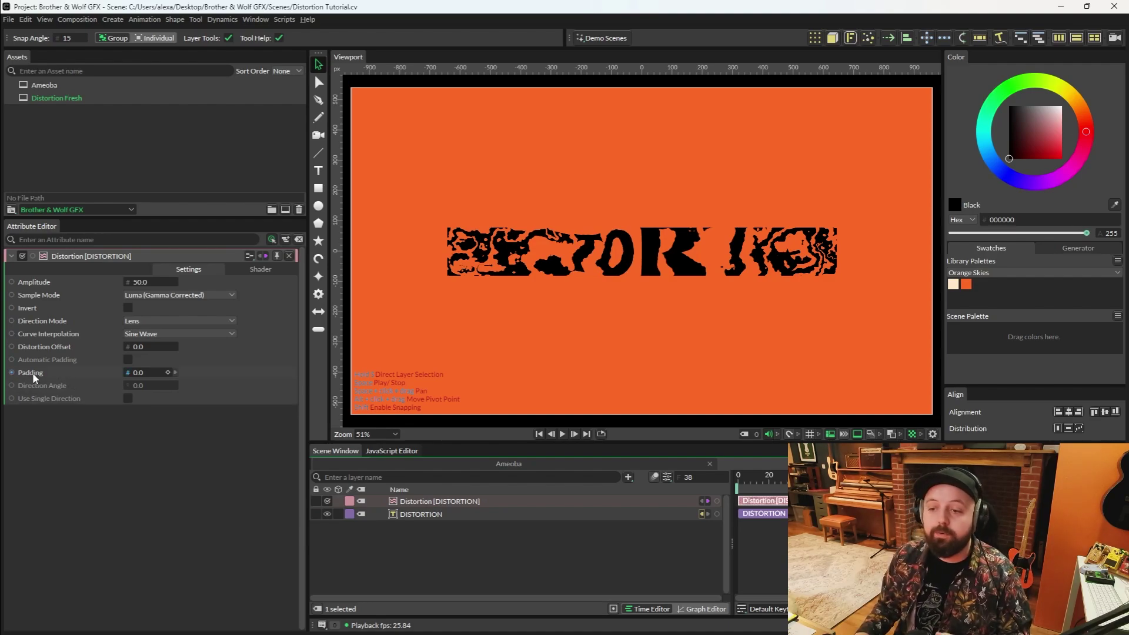
{"action": "left_click", "coordinate": [139, 372]}
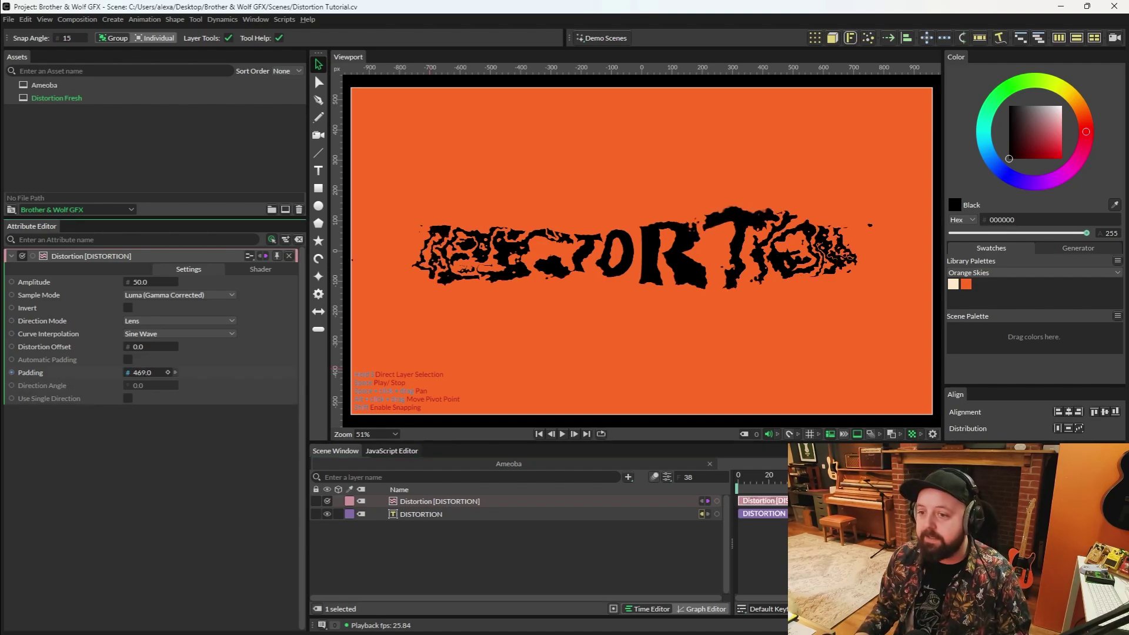
{"action": "left_click_drag", "start_coordinate": [140, 372], "coordinate": [228, 372]}
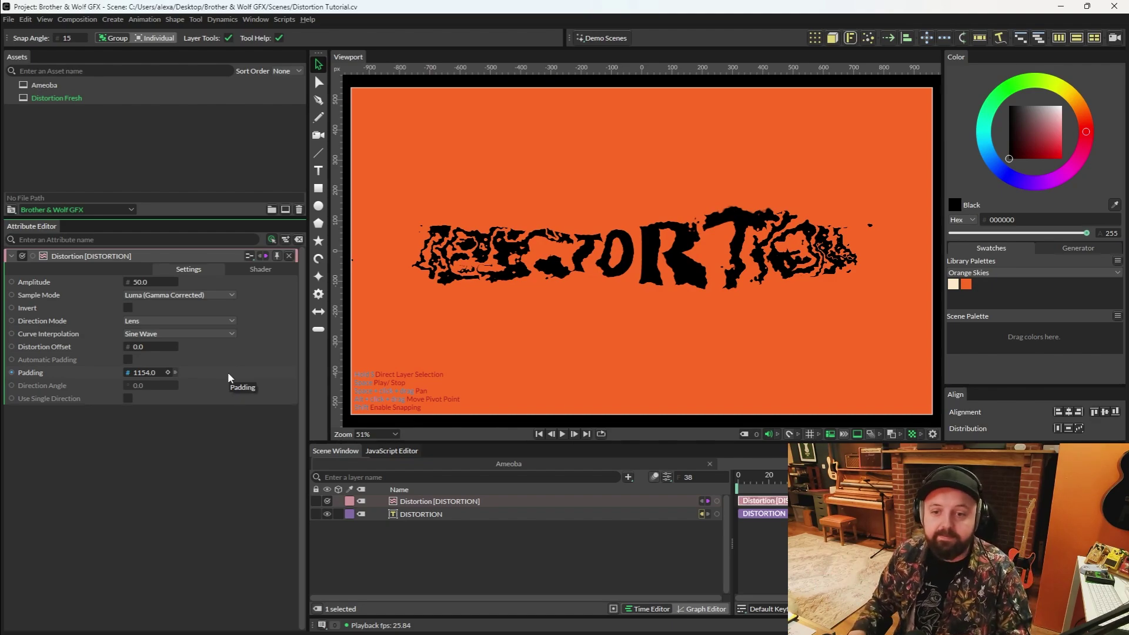
{"action": "key", "text": "space"}
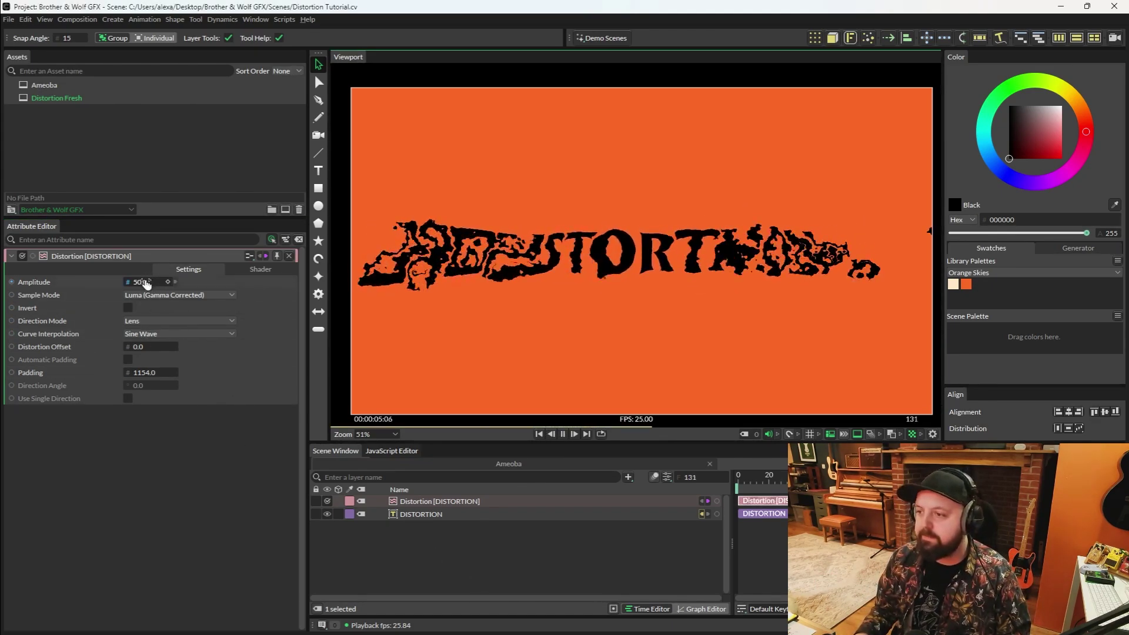
{"action": "left_click_drag", "start_coordinate": [146, 283], "coordinate": [109, 283]}
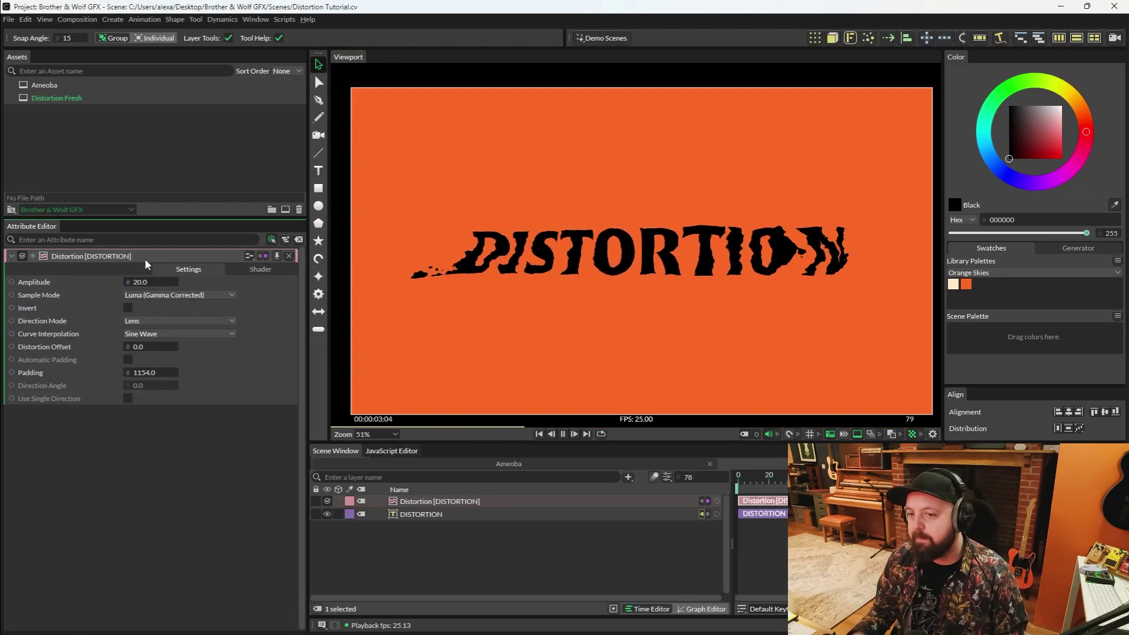
Enable Show Preview on the Distortion's Noise Shader and recentre the view on the text.
{"action": "left_click", "coordinate": [241, 267]}
{"action": "key", "text": "space"}
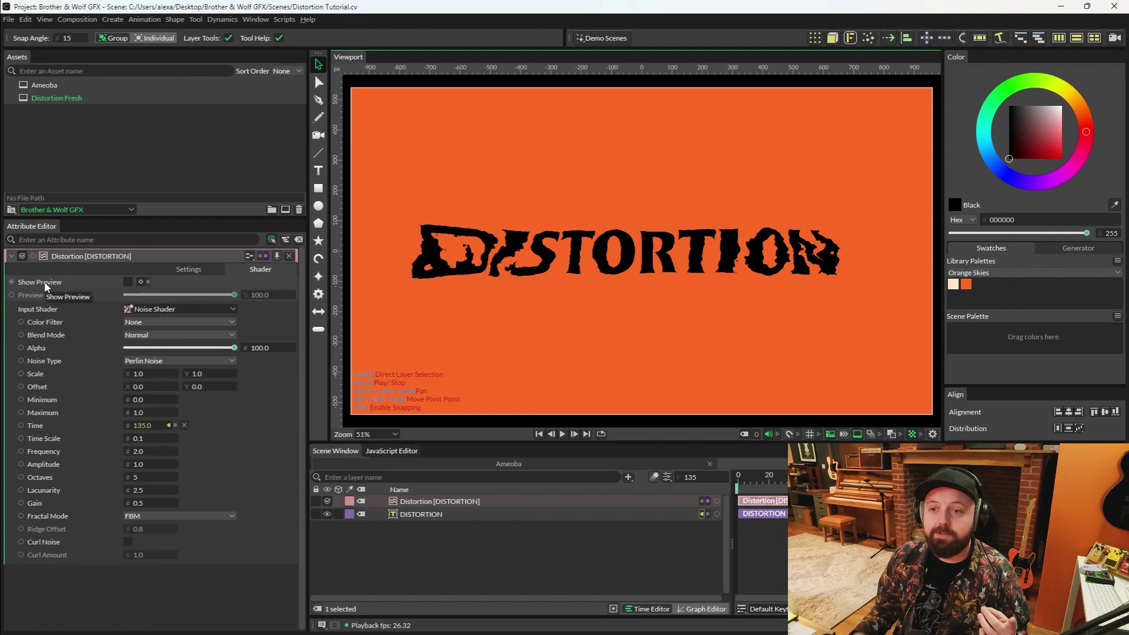
{"action": "left_click", "coordinate": [127, 282]}
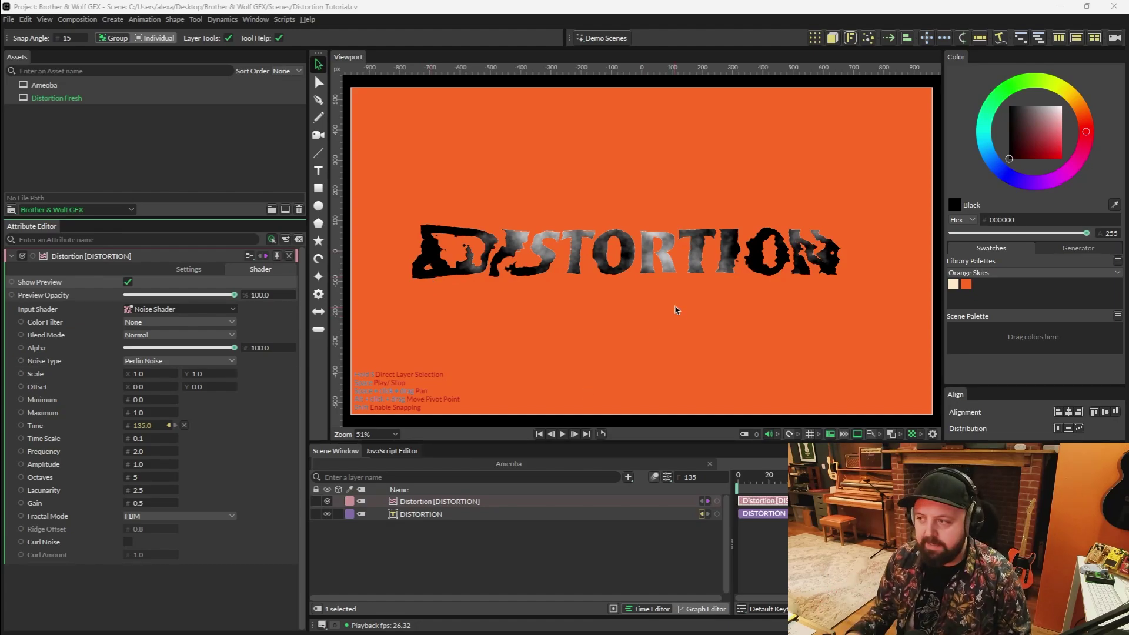
{"action": "scroll", "coordinate": [666, 322], "scroll_direction": "up", "scroll_amount": 6}
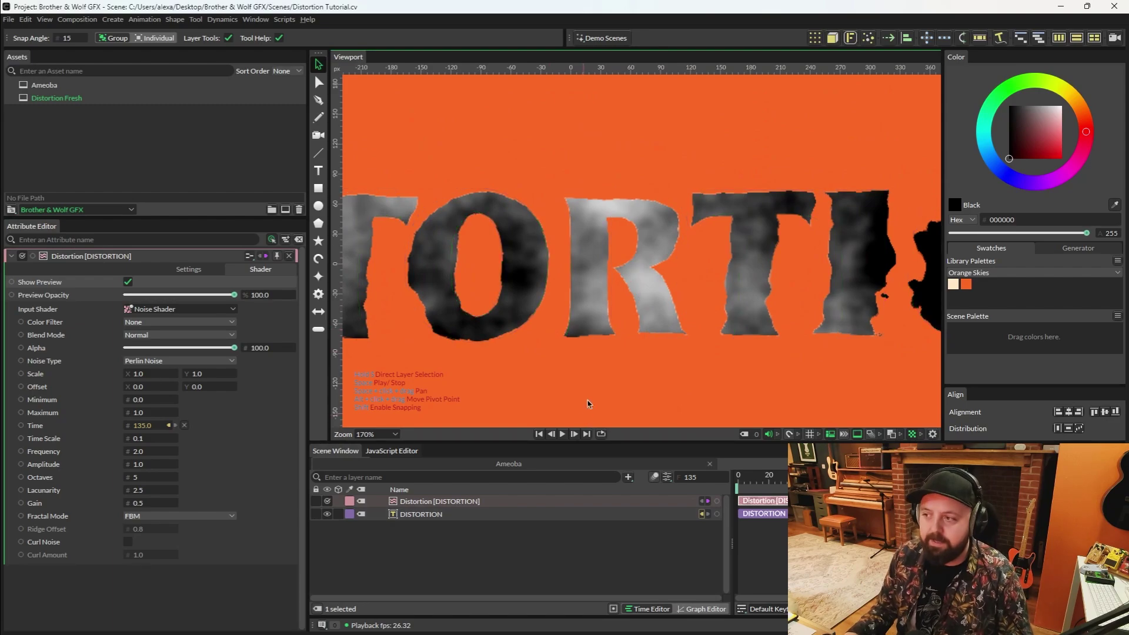
{"action": "scroll", "coordinate": [584, 347], "scroll_direction": "down", "scroll_amount": 5}
{"action": "left_click_drag", "start_coordinate": [584, 352], "coordinate": [682, 270]}
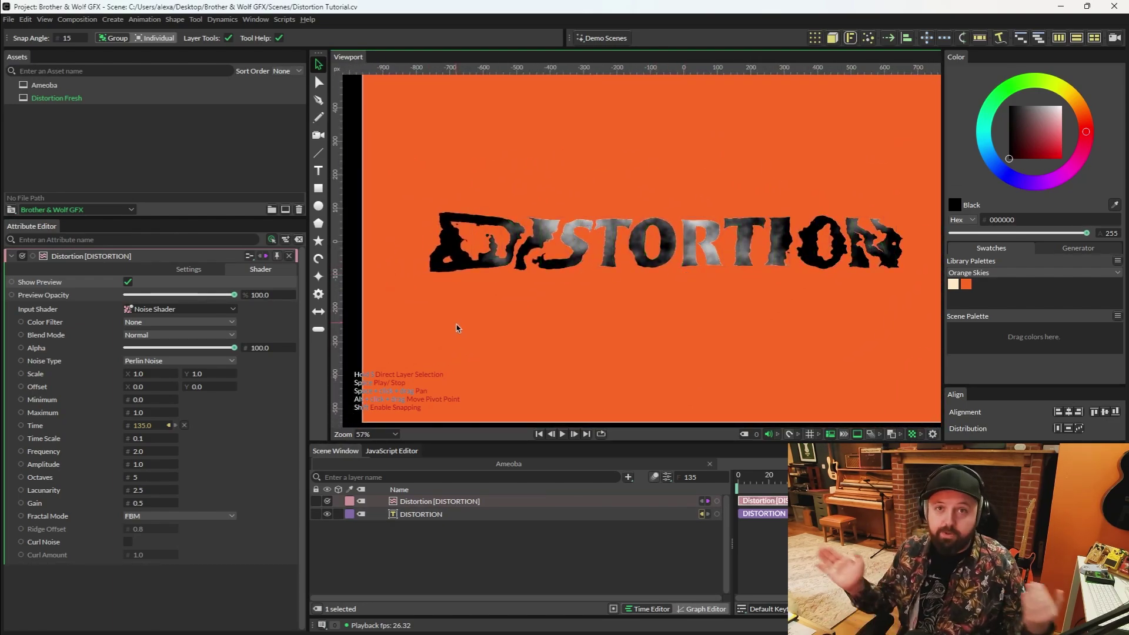
Add a full-canvas Background Shape layer through the add-layer search.
{"action": "key", "text": "f"}
{"action": "left_click", "coordinate": [515, 565]}
{"action": "key", "text": "Tab"}
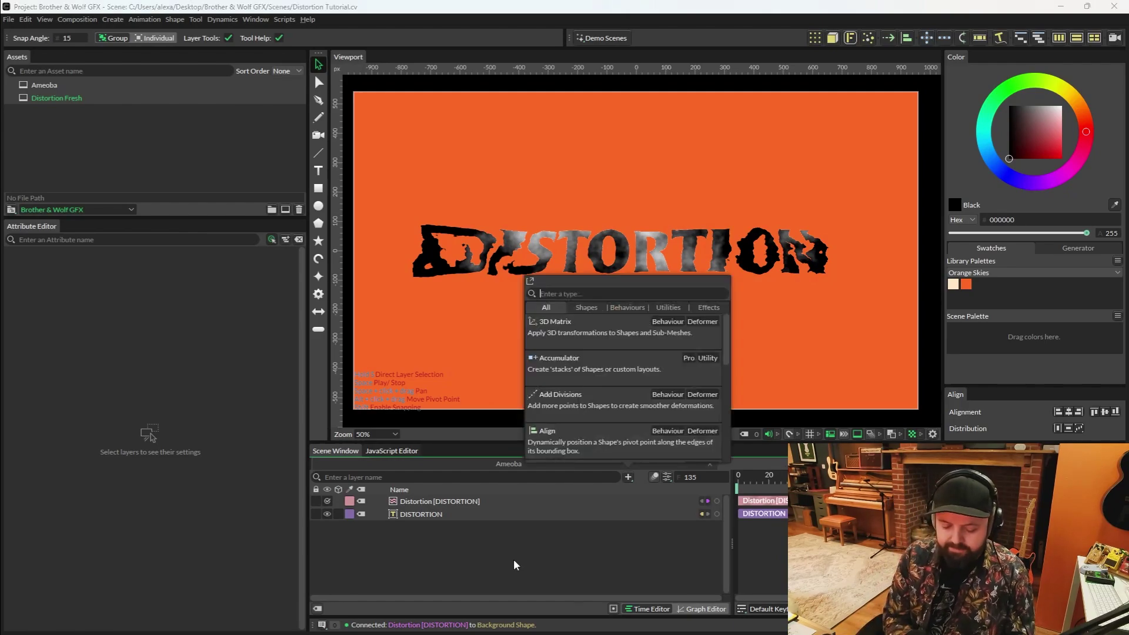
{"action": "type", "text": "back"}
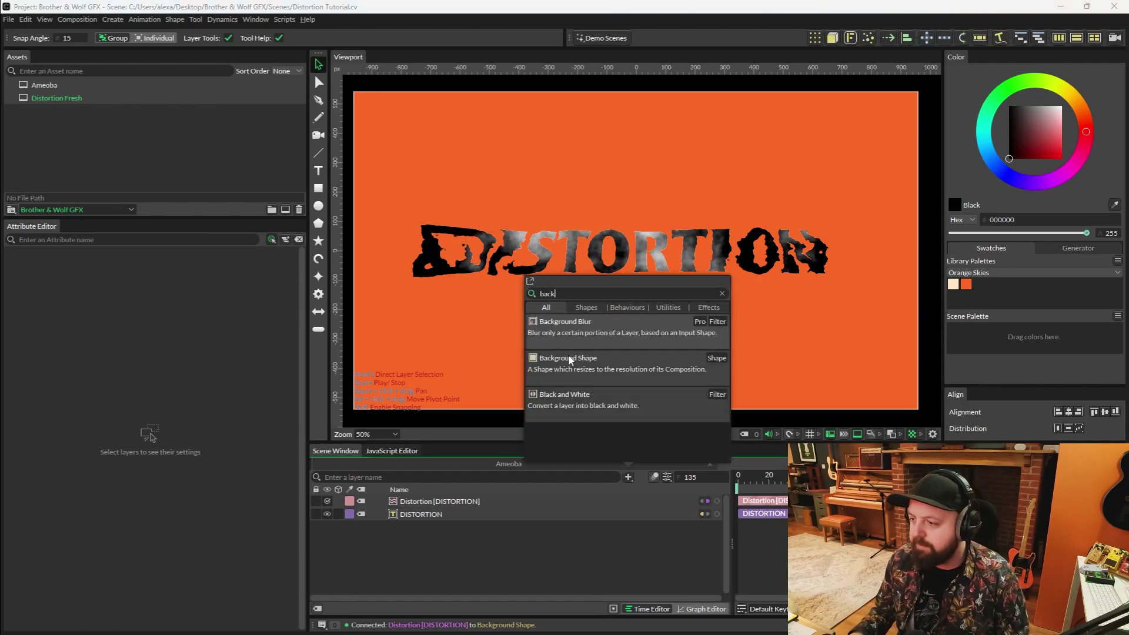
{"action": "left_click", "coordinate": [568, 356]}
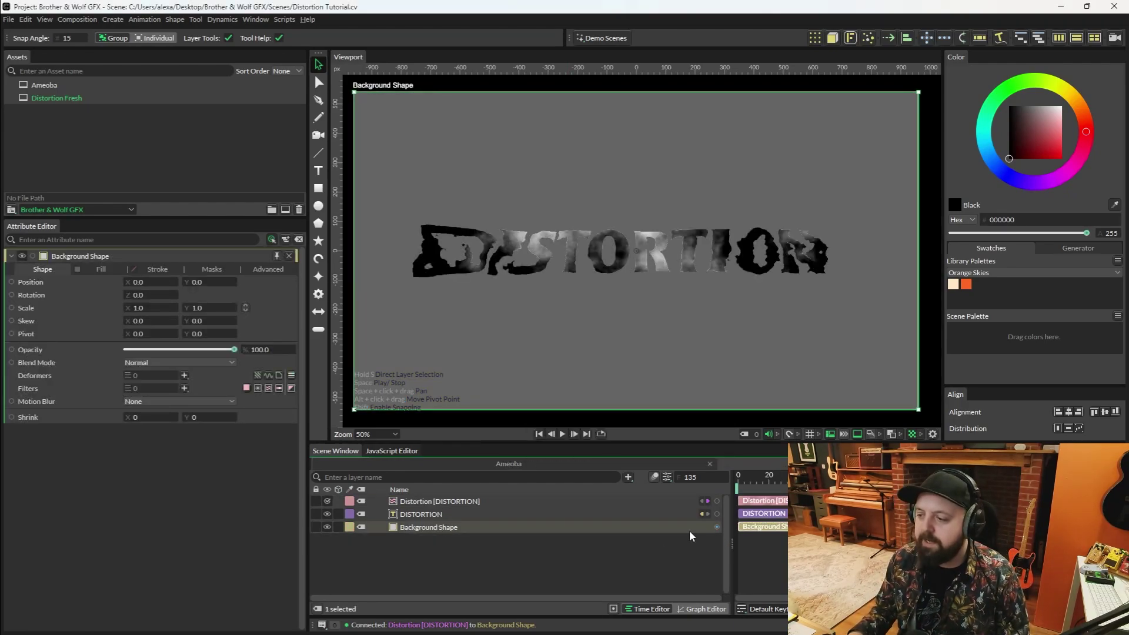
Apply the Distortion filter and an Invert filter to the Background Shape.
{"action": "left_click_drag", "start_coordinate": [441, 501], "coordinate": [140, 387]}
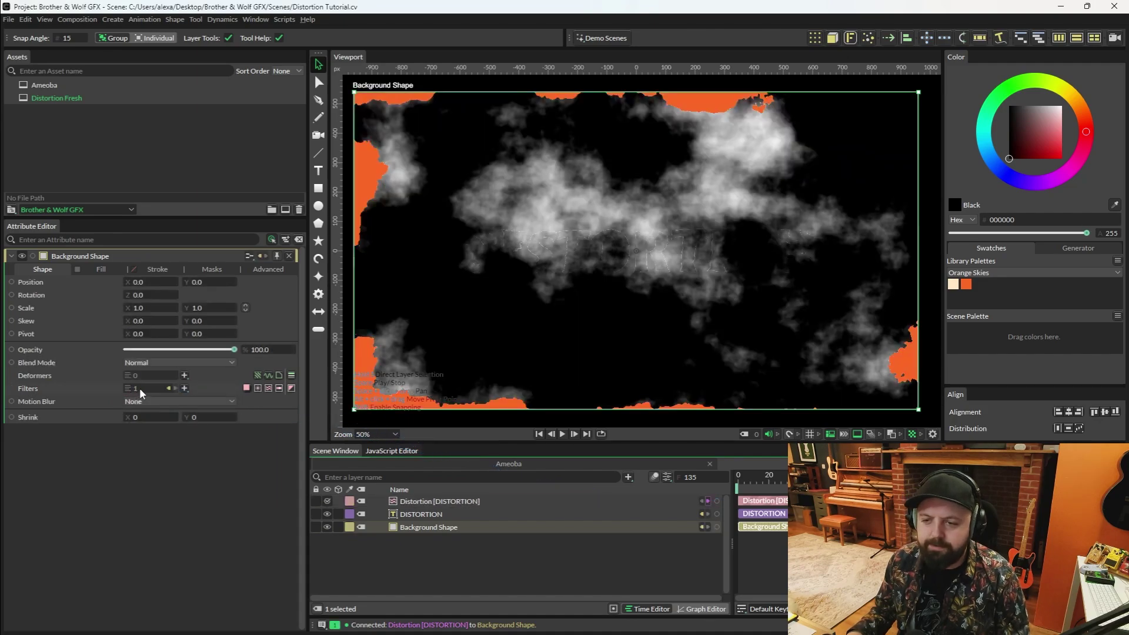
{"action": "left_click", "coordinate": [185, 388]}
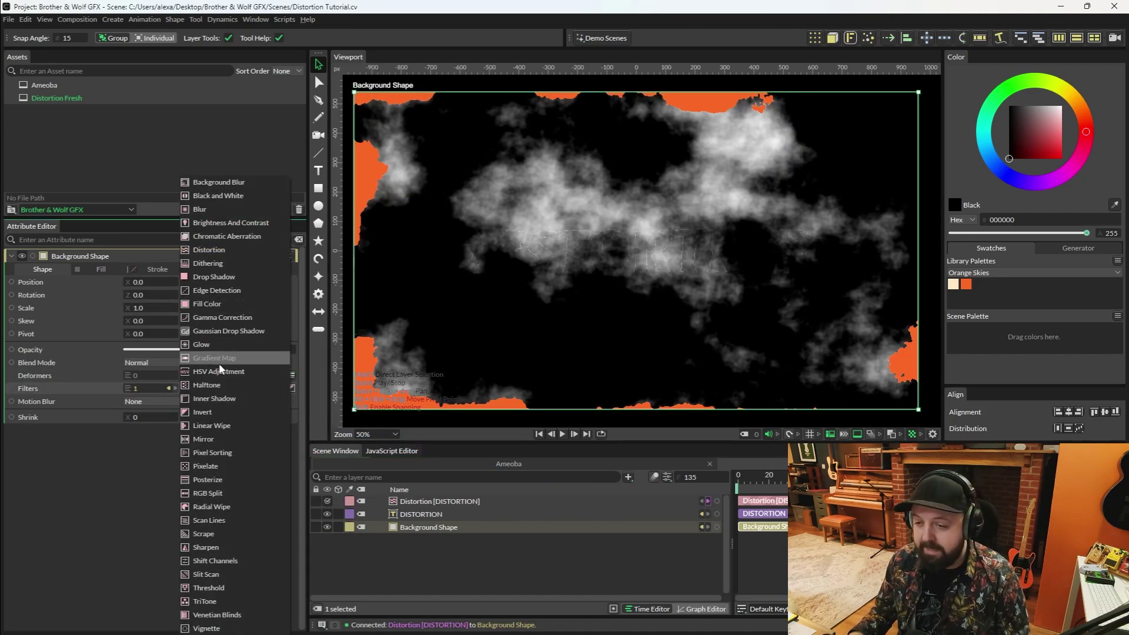
{"action": "left_click", "coordinate": [217, 411]}
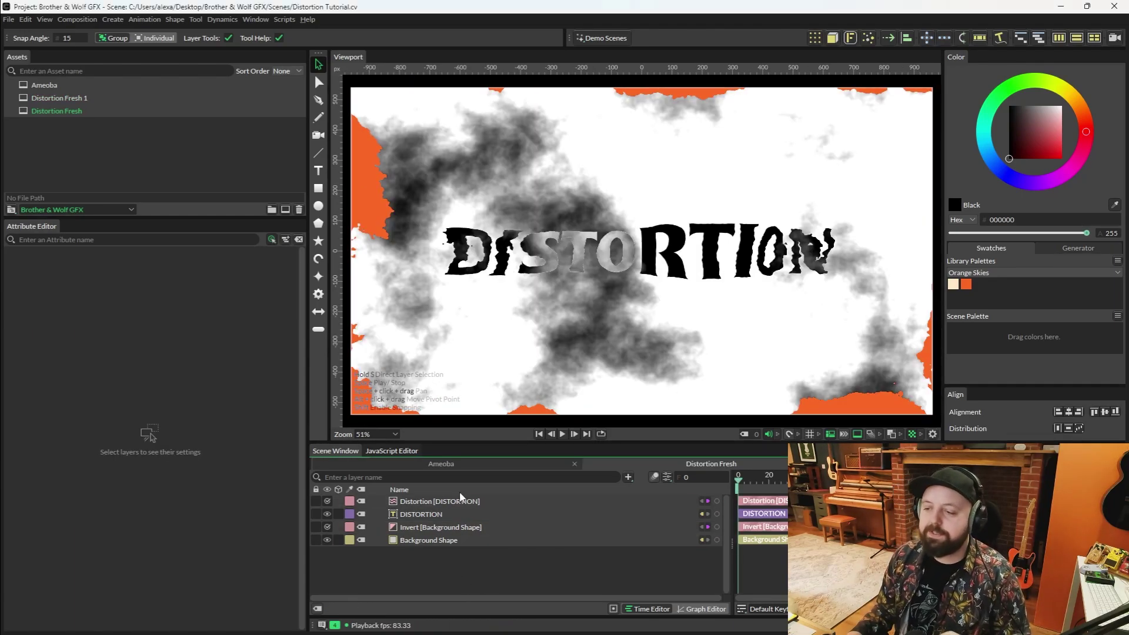
Set noise lacunarity to 0.5 and amplitude to about 58, then delete the background layers.
{"action": "left_click", "coordinate": [432, 501]}
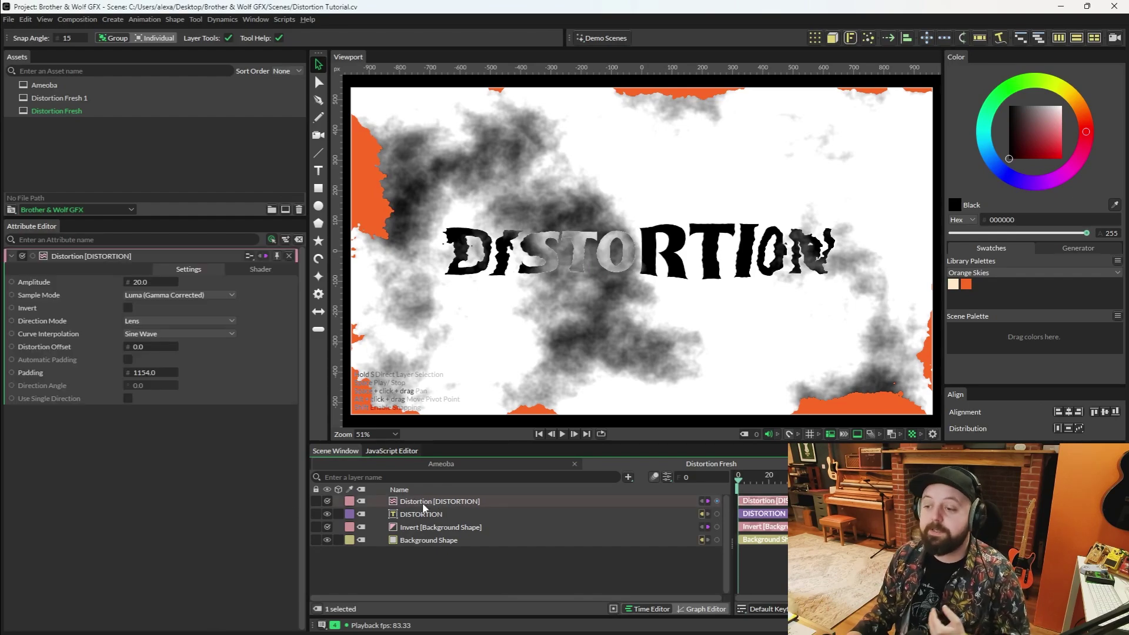
{"action": "left_click", "coordinate": [260, 269]}
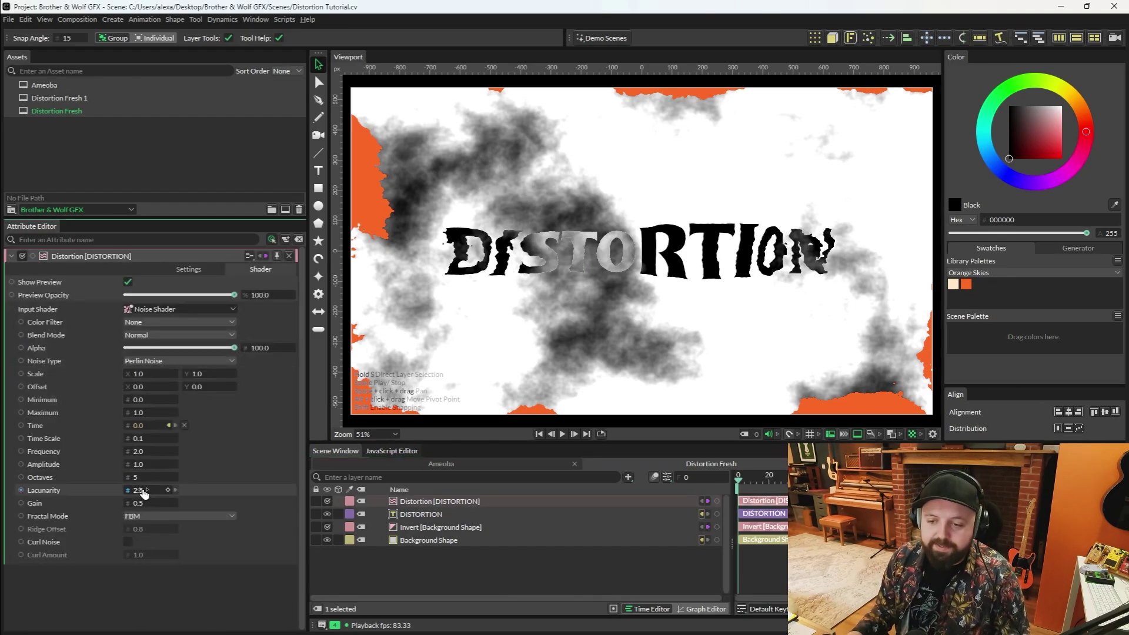
{"action": "left_click_drag", "start_coordinate": [118, 492], "coordinate": [88, 493]}
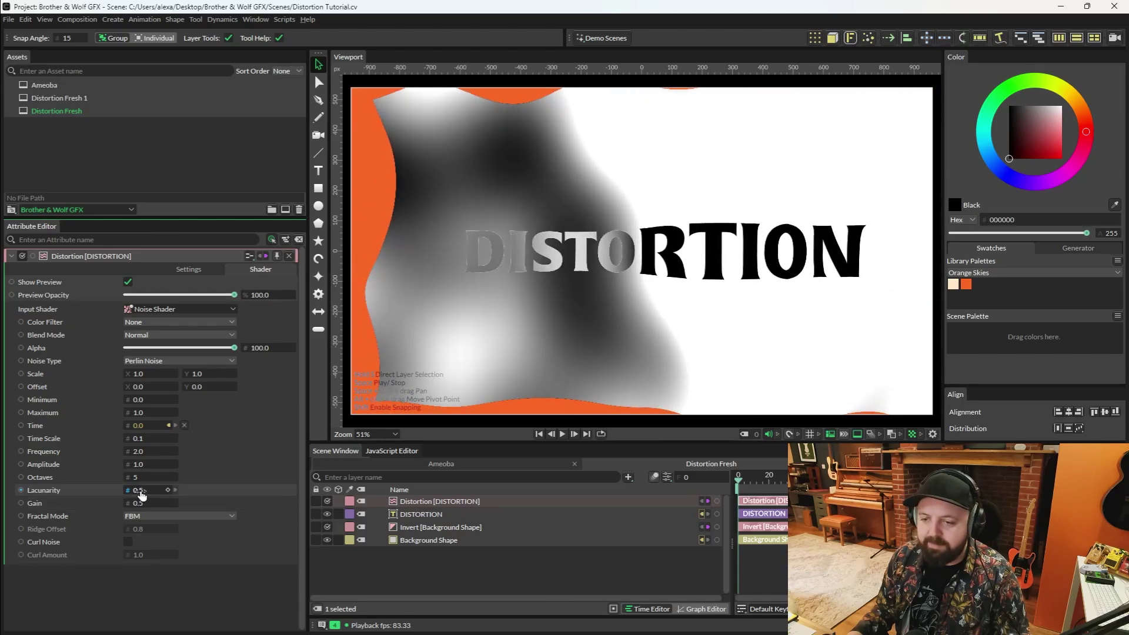
{"action": "left_click_drag", "start_coordinate": [142, 464], "coordinate": [154, 459]}
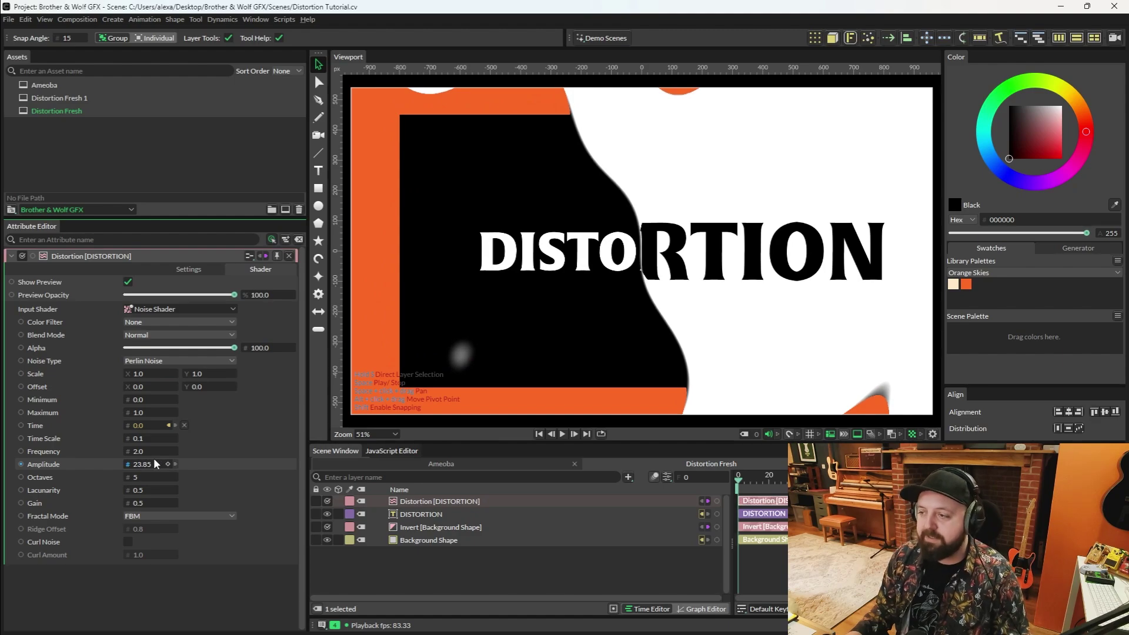
{"action": "left_click", "coordinate": [564, 435]}
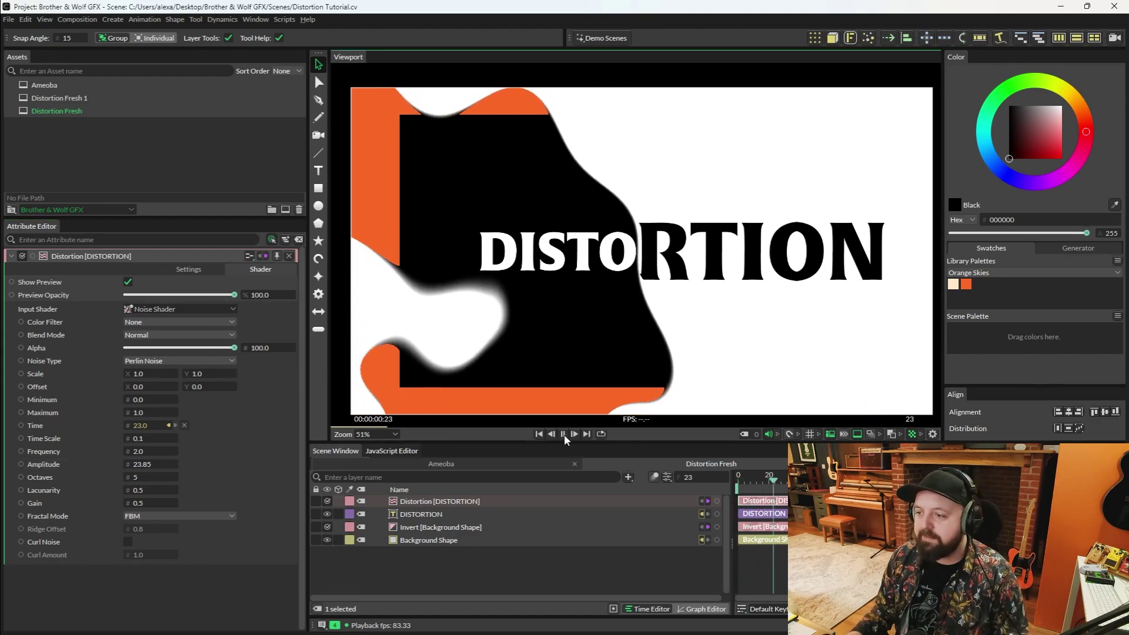
{"action": "left_click_drag", "start_coordinate": [149, 463], "coordinate": [151, 464]}
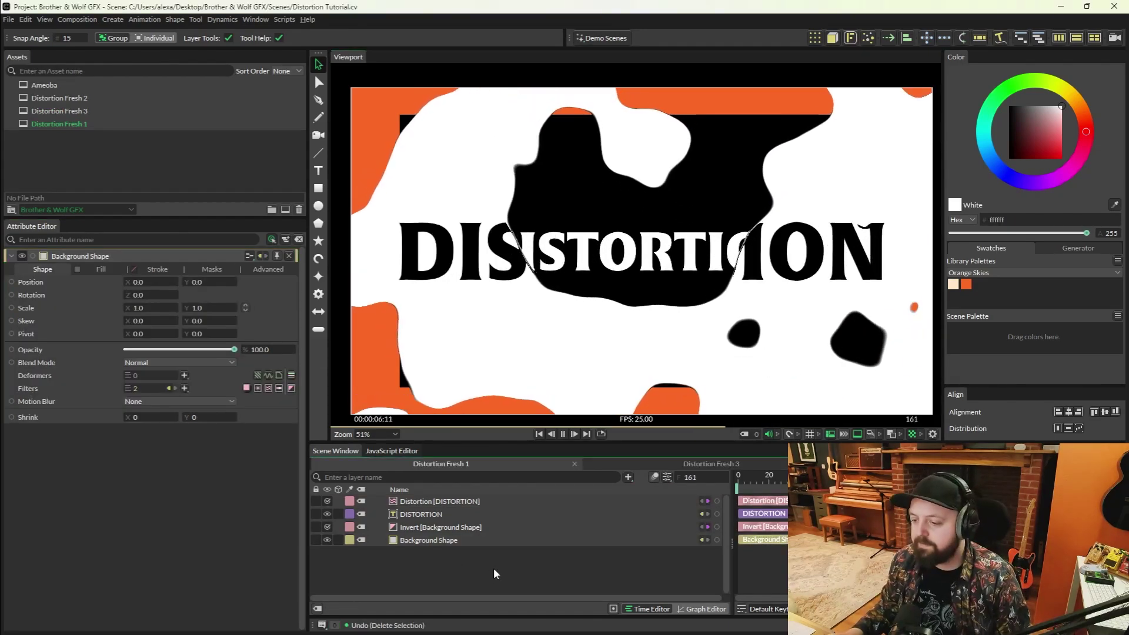
{"action": "left_click", "coordinate": [493, 566]}
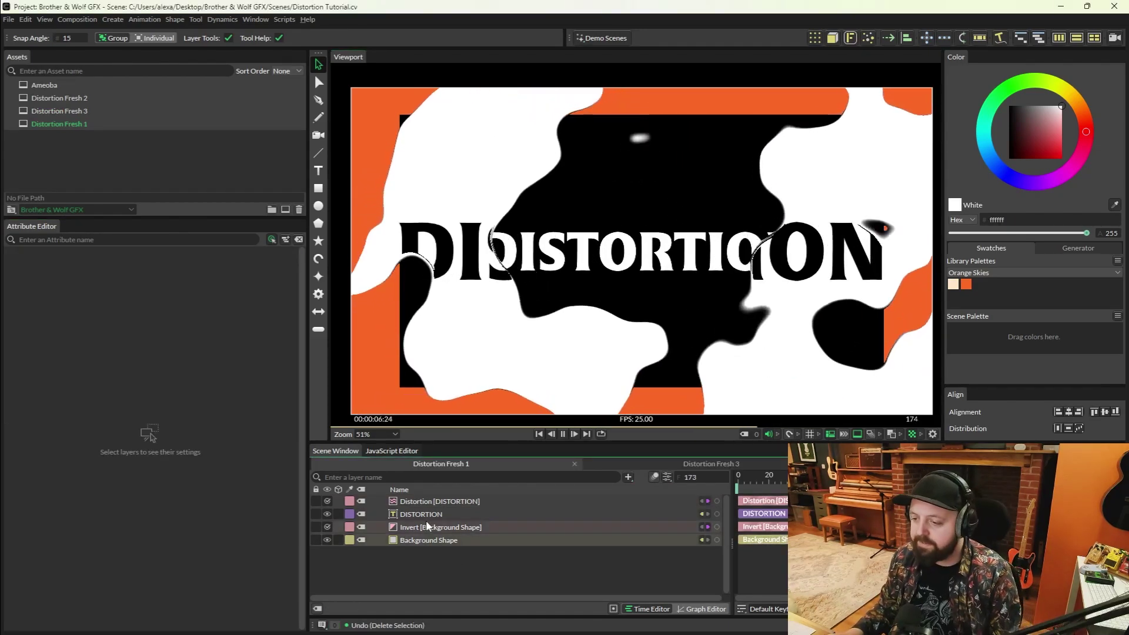
{"action": "key", "text": "Delete"}
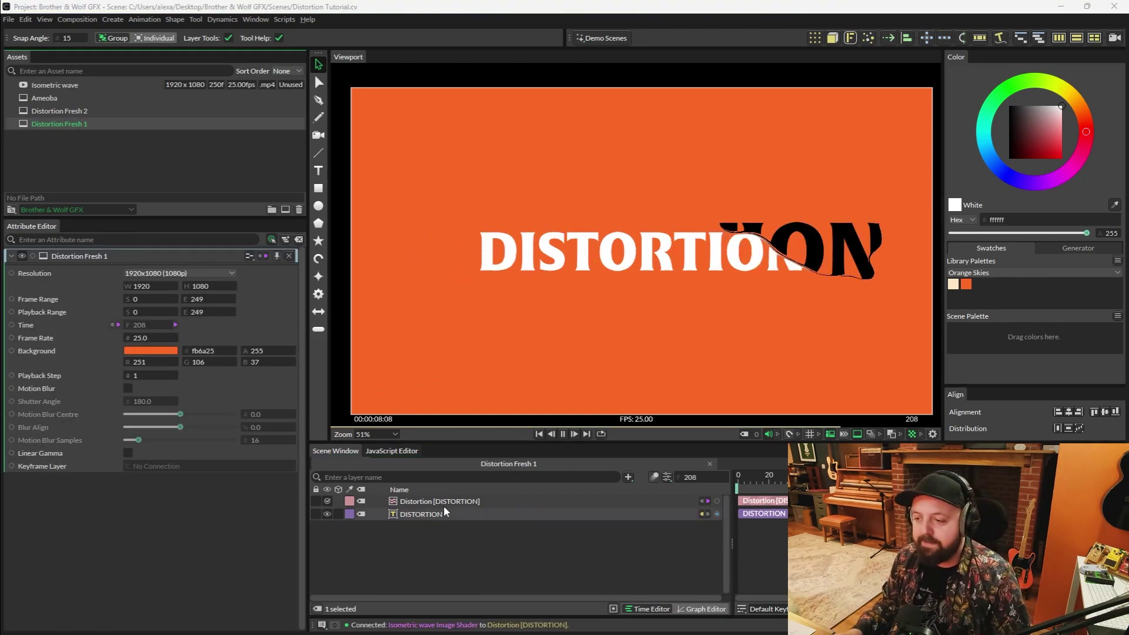
Bring the Isometric wave clip from Assets into the layer list.
{"action": "left_click", "coordinate": [439, 501]}
{"action": "left_click", "coordinate": [239, 270]}
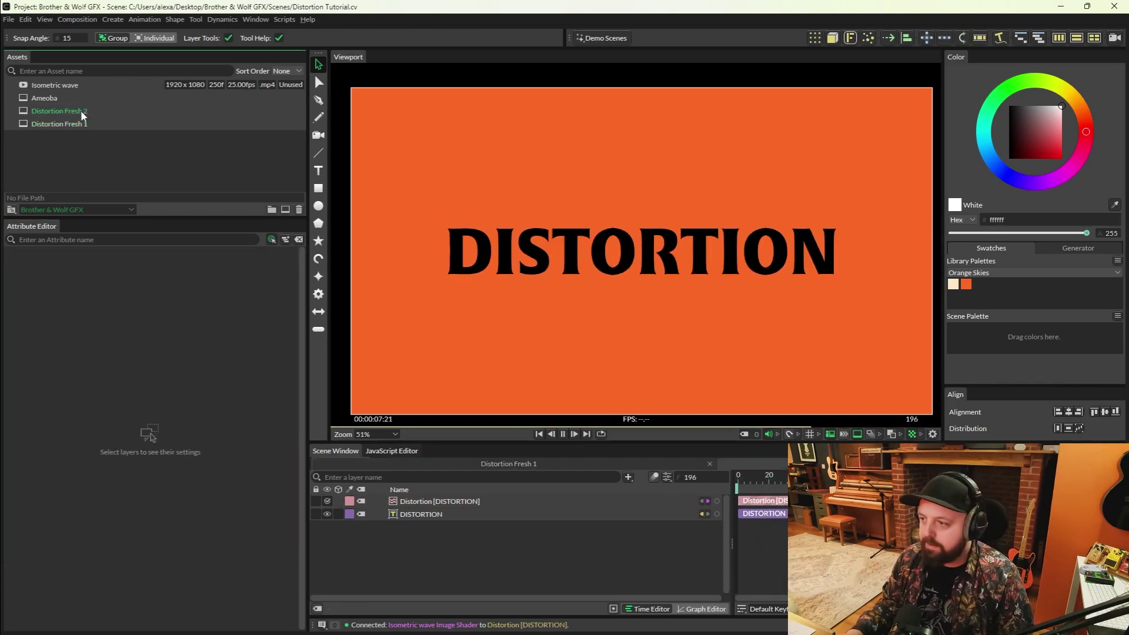
{"action": "left_click", "coordinate": [81, 111]}
{"action": "left_click_drag", "start_coordinate": [54, 84], "coordinate": [458, 543]}
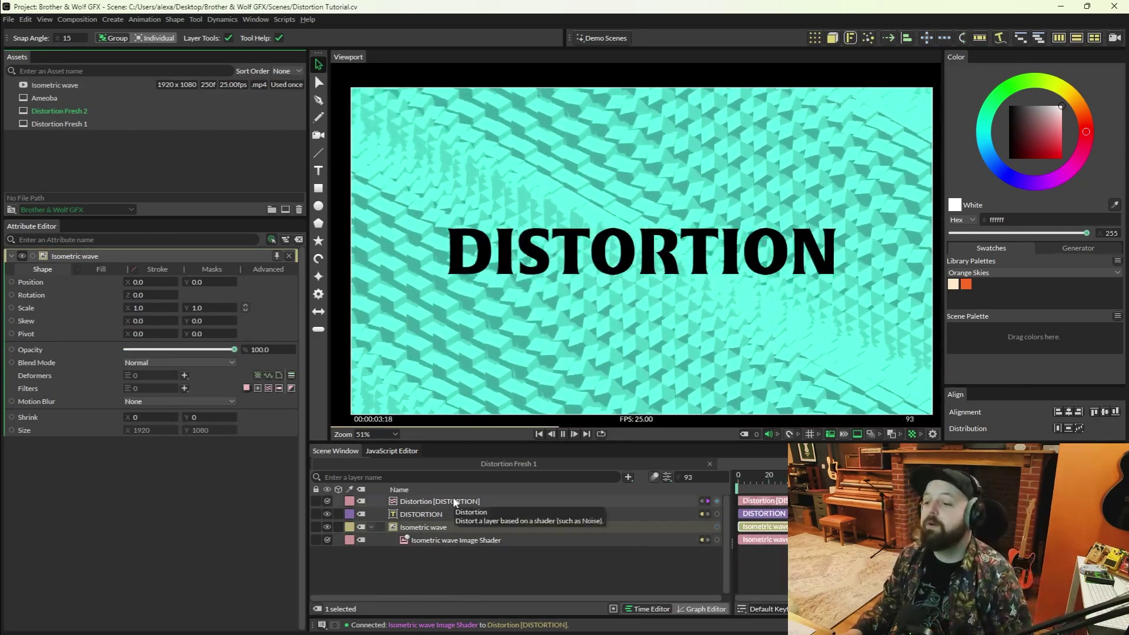
Connect Isometric wave to the Distortion's Input Shader and hide the wave layer.
{"action": "left_click", "coordinate": [446, 501]}
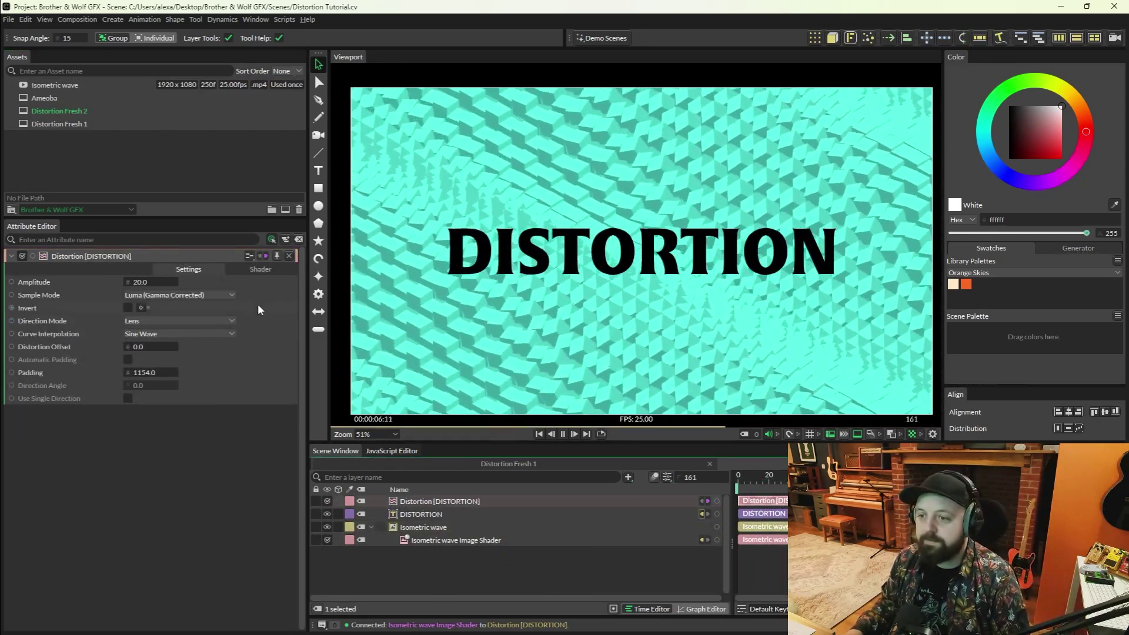
{"action": "left_click", "coordinate": [258, 269]}
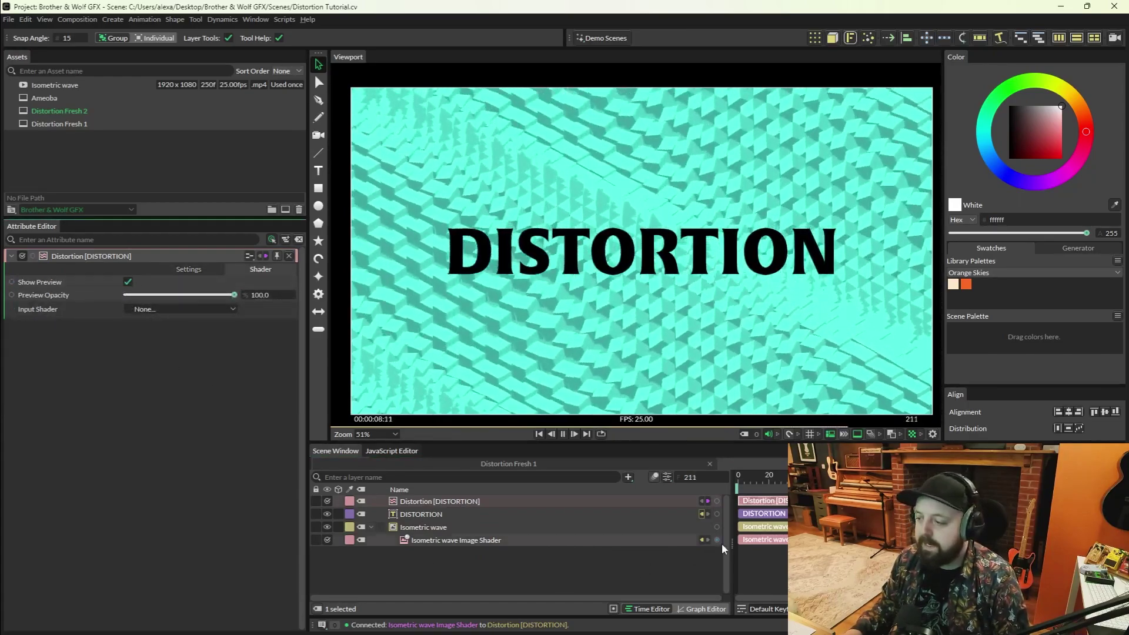
{"action": "left_click_drag", "start_coordinate": [718, 541], "coordinate": [143, 310]}
{"action": "left_click", "coordinate": [327, 527]}
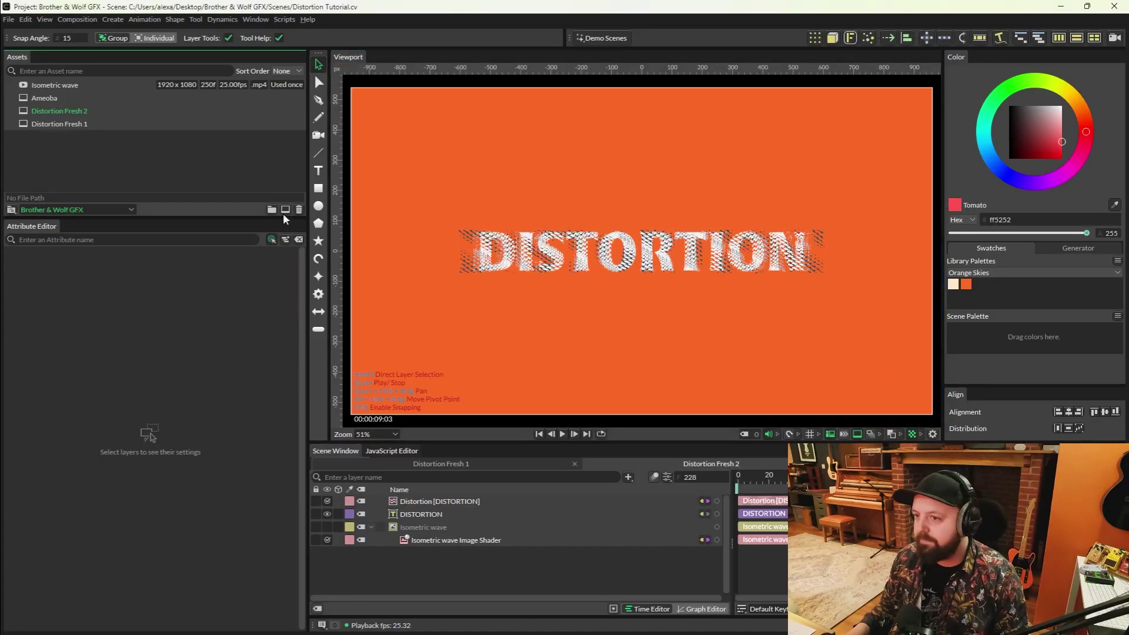
Create a new composition holding an ellipse with a Distortion filter.
{"action": "left_click", "coordinate": [286, 210]}
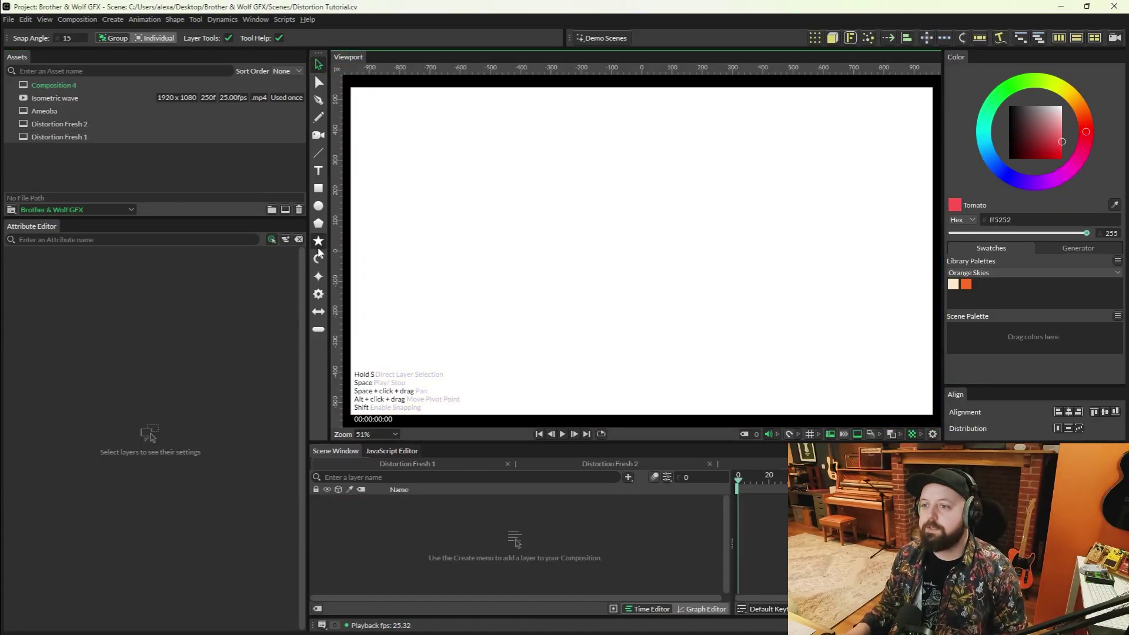
{"action": "left_click", "coordinate": [323, 207]}
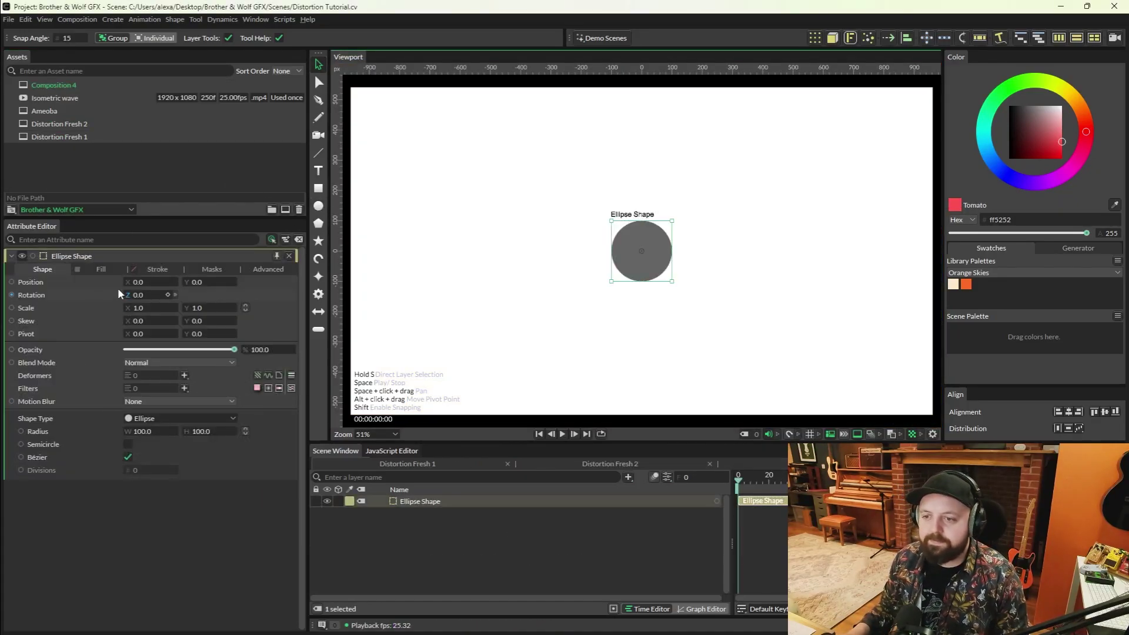
{"action": "left_click", "coordinate": [292, 387]}
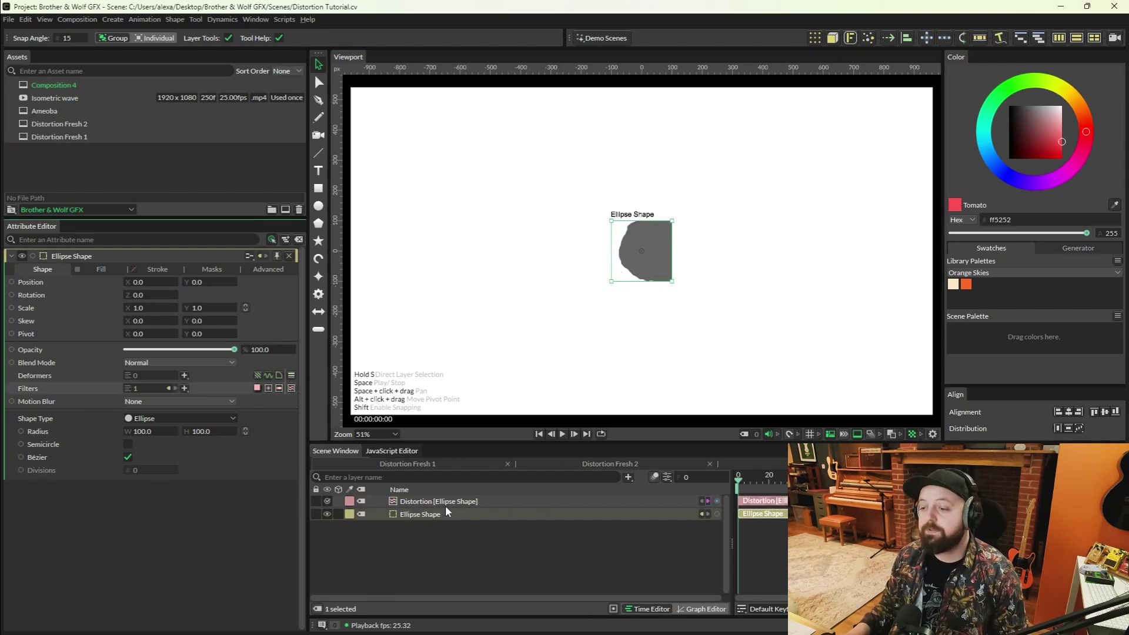
Add a Multi-Point Gradient Shader to the ellipse's Fill and nudge its second point.
{"action": "left_click", "coordinate": [100, 269]}
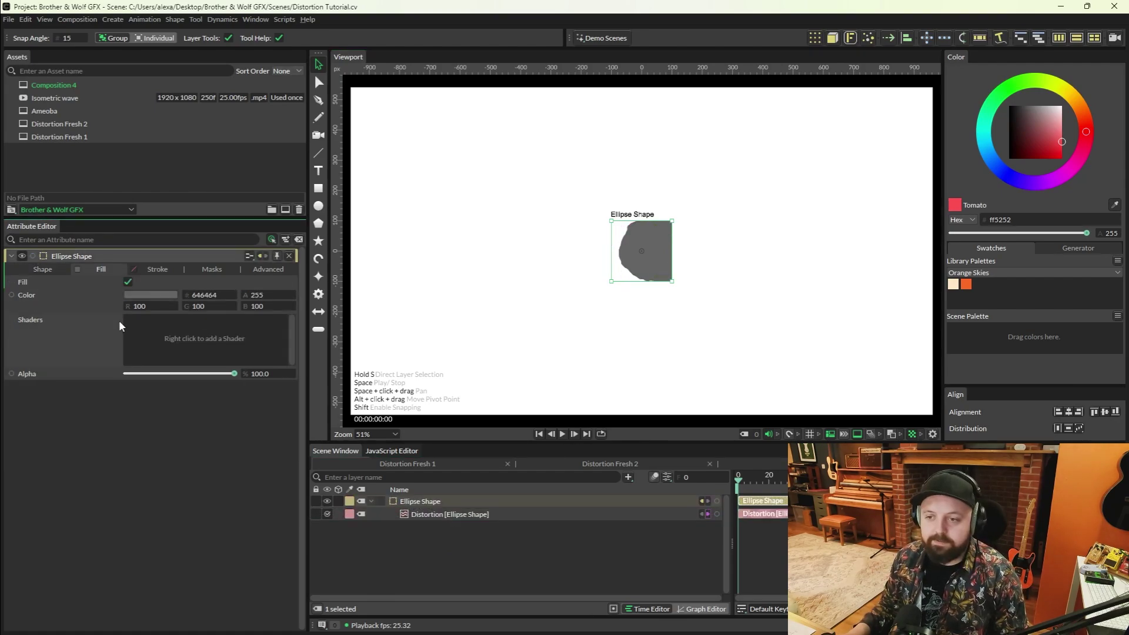
{"action": "right_click", "coordinate": [61, 327]}
{"action": "mouse_move", "coordinate": [133, 375]}
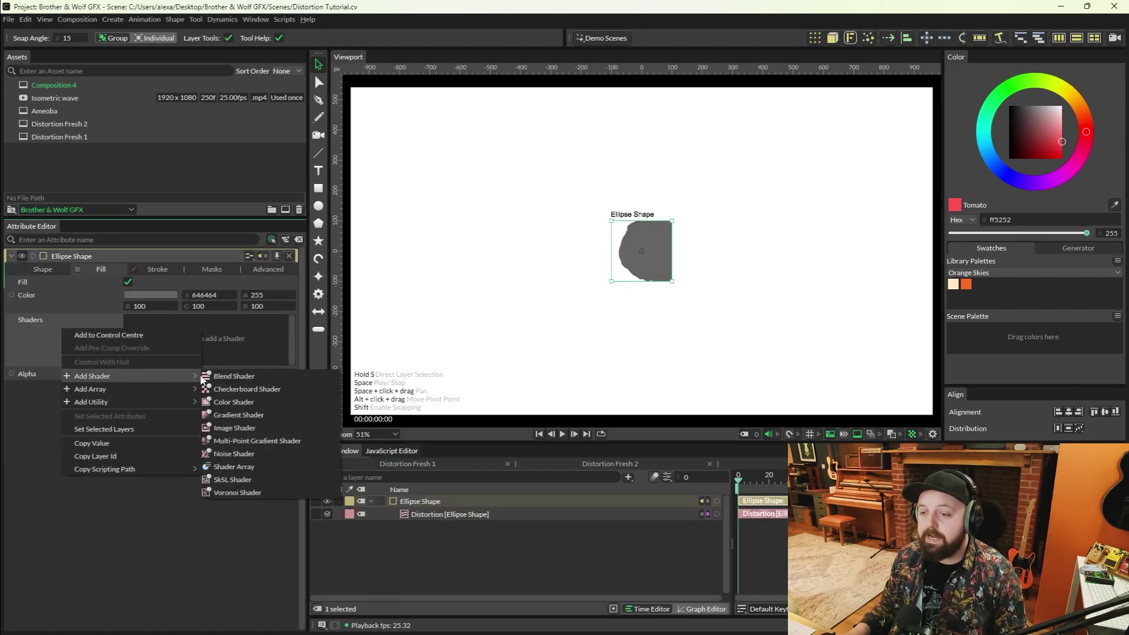
{"action": "left_click", "coordinate": [247, 441]}
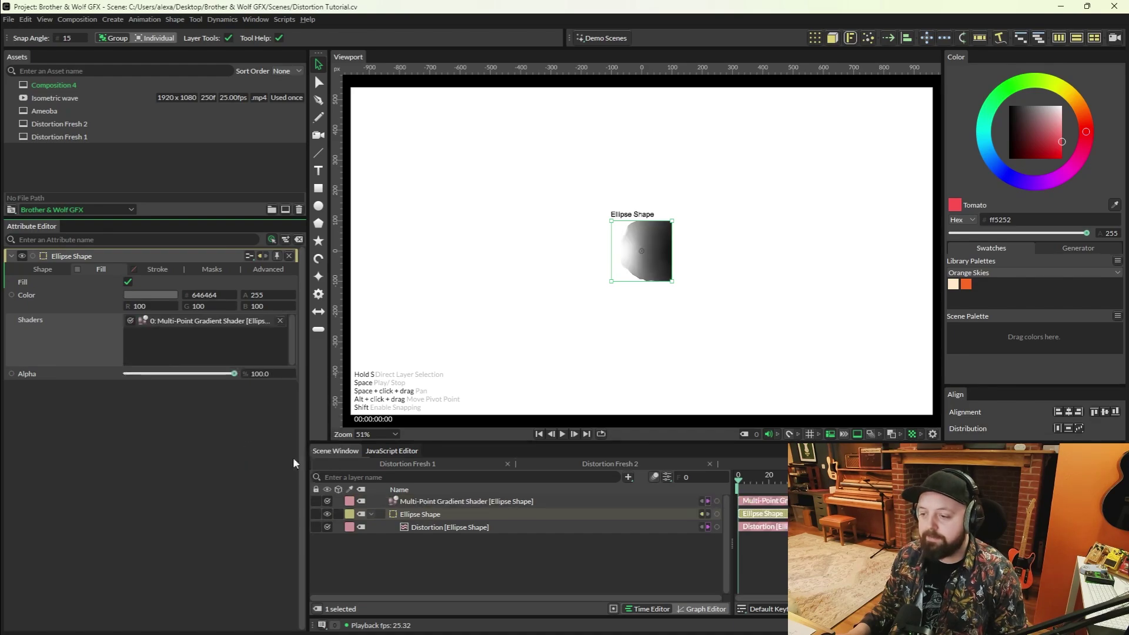
{"action": "left_click", "coordinate": [466, 501]}
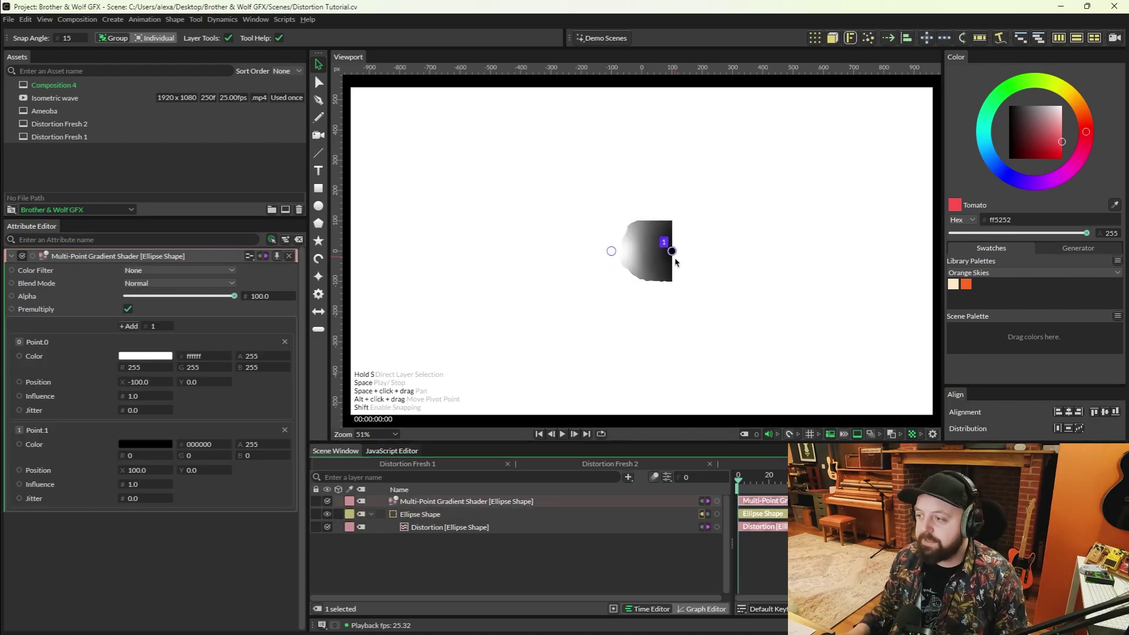
{"action": "mouse_move", "coordinate": [672, 252]}
{"action": "left_mouse_down"}
{"action": "mouse_move", "coordinate": [678, 325]}
{"action": "mouse_move", "coordinate": [667, 238]}
{"action": "mouse_move", "coordinate": [675, 258]}
{"action": "left_mouse_up"}
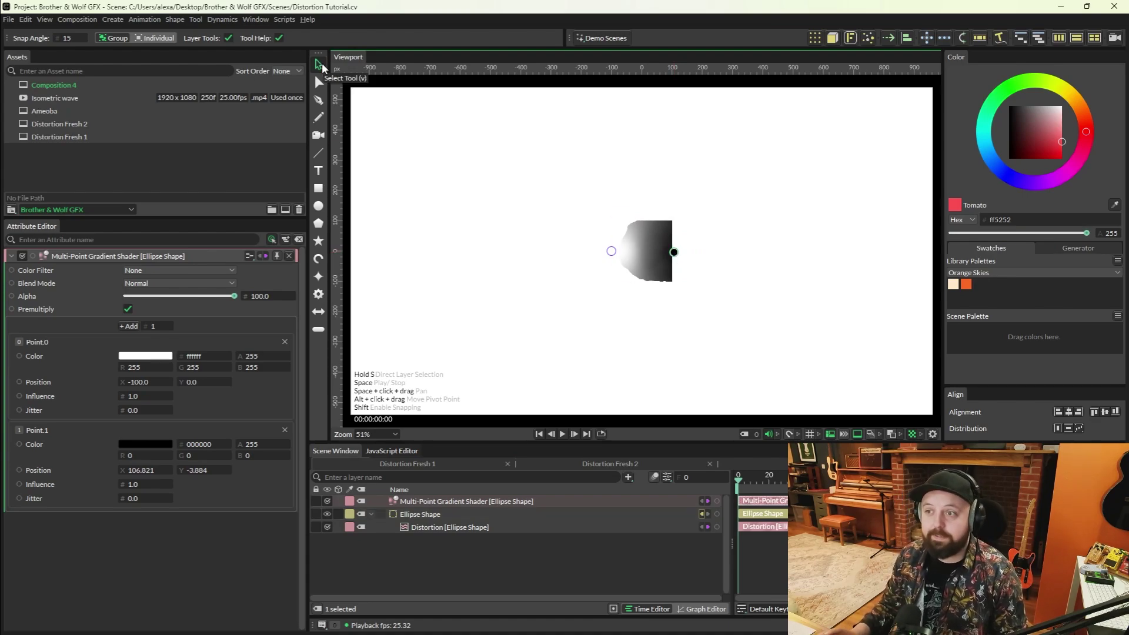
Connect the Multi-Point Gradient to the Distortion's Input Shader and increase Padding.
{"action": "left_click", "coordinate": [456, 527]}
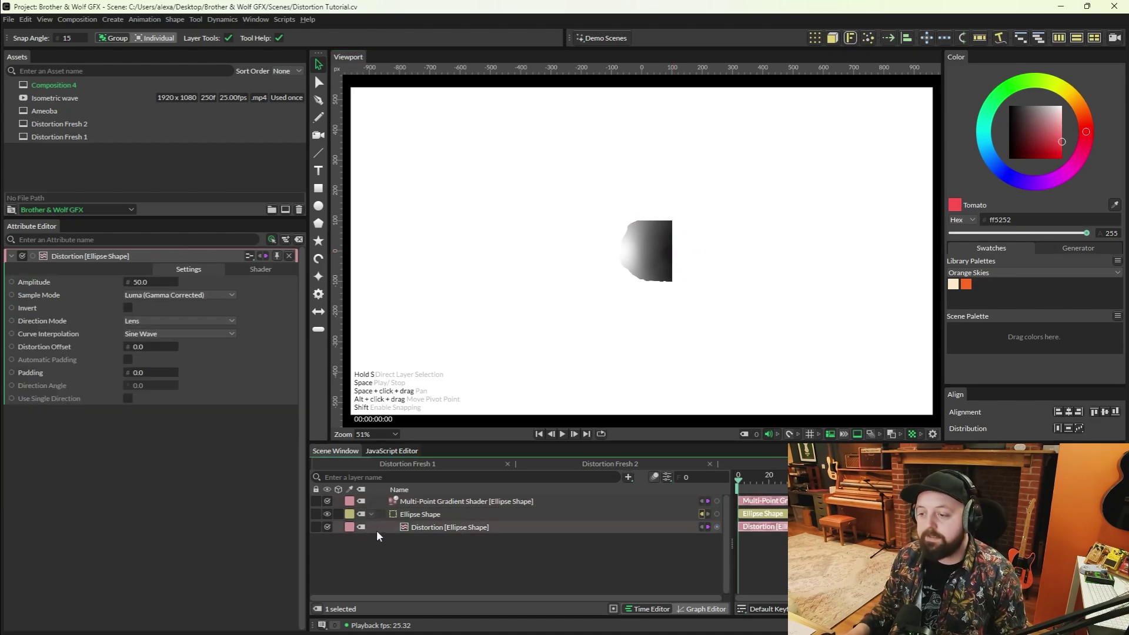
{"action": "left_click", "coordinate": [245, 268]}
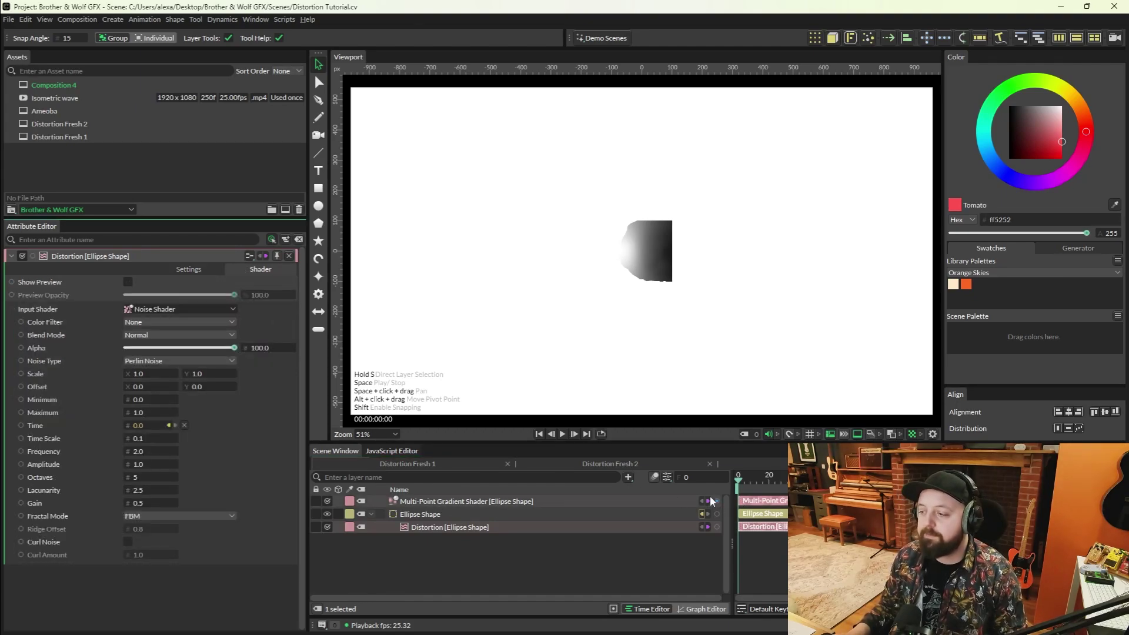
{"action": "left_click_drag", "start_coordinate": [712, 501], "coordinate": [76, 309]}
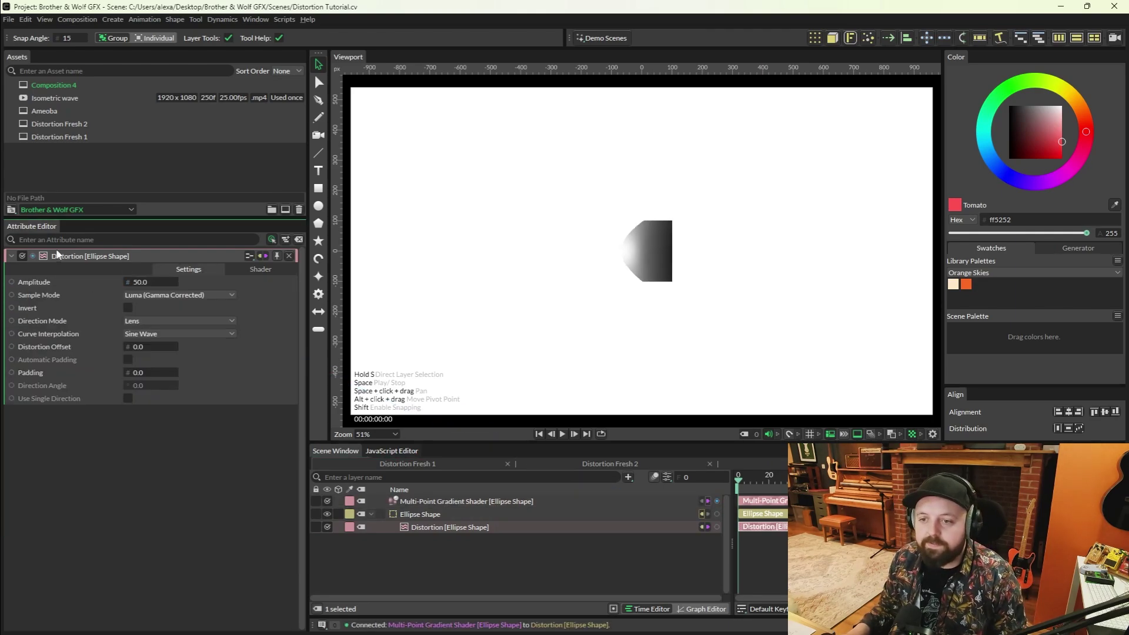
{"action": "left_click_drag", "start_coordinate": [141, 372], "coordinate": [164, 372]}
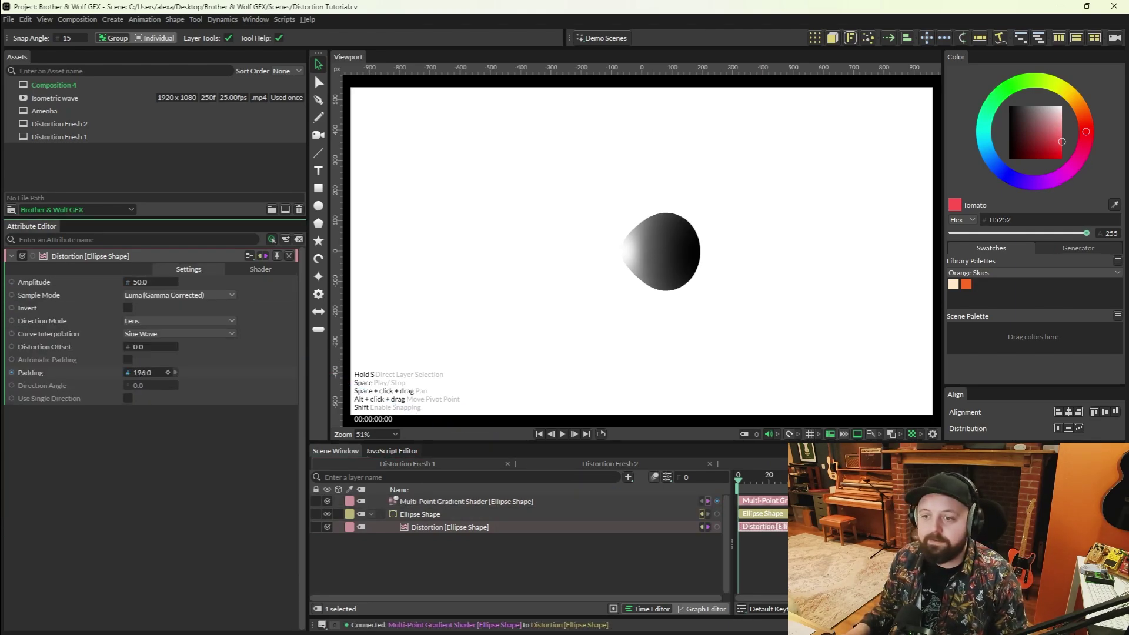
Reposition the black and white gradient points to form a two-lobed blob.
{"action": "left_click", "coordinate": [537, 501]}
{"action": "mouse_move", "coordinate": [674, 251]}
{"action": "left_mouse_down"}
{"action": "mouse_move", "coordinate": [734, 247]}
{"action": "mouse_move", "coordinate": [709, 257]}
{"action": "left_mouse_up"}
{"action": "mouse_move", "coordinate": [611, 251]}
{"action": "left_mouse_down"}
{"action": "mouse_move", "coordinate": [603, 246]}
{"action": "mouse_move", "coordinate": [633, 249]}
{"action": "left_mouse_up"}
{"action": "mouse_move", "coordinate": [712, 259]}
{"action": "left_mouse_down"}
{"action": "mouse_move", "coordinate": [684, 319]}
{"action": "mouse_move", "coordinate": [691, 255]}
{"action": "mouse_move", "coordinate": [704, 264]}
{"action": "left_mouse_up"}
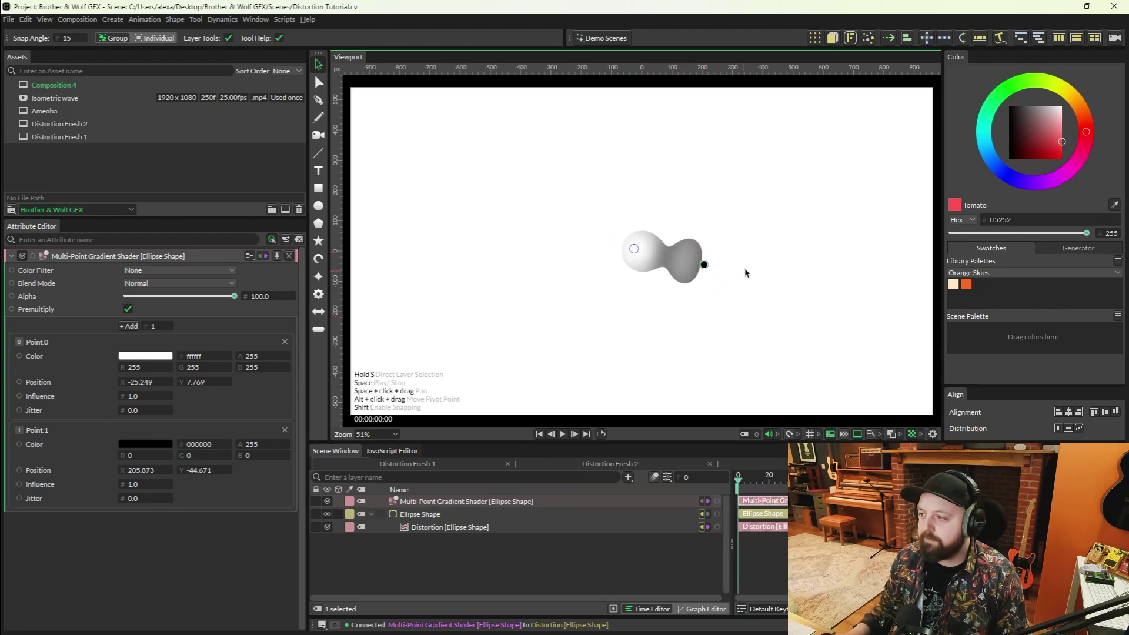
Add two more gradient points and rearrange all points into a lumpy shape.
{"action": "left_click_drag", "start_coordinate": [705, 272], "coordinate": [587, 301]}
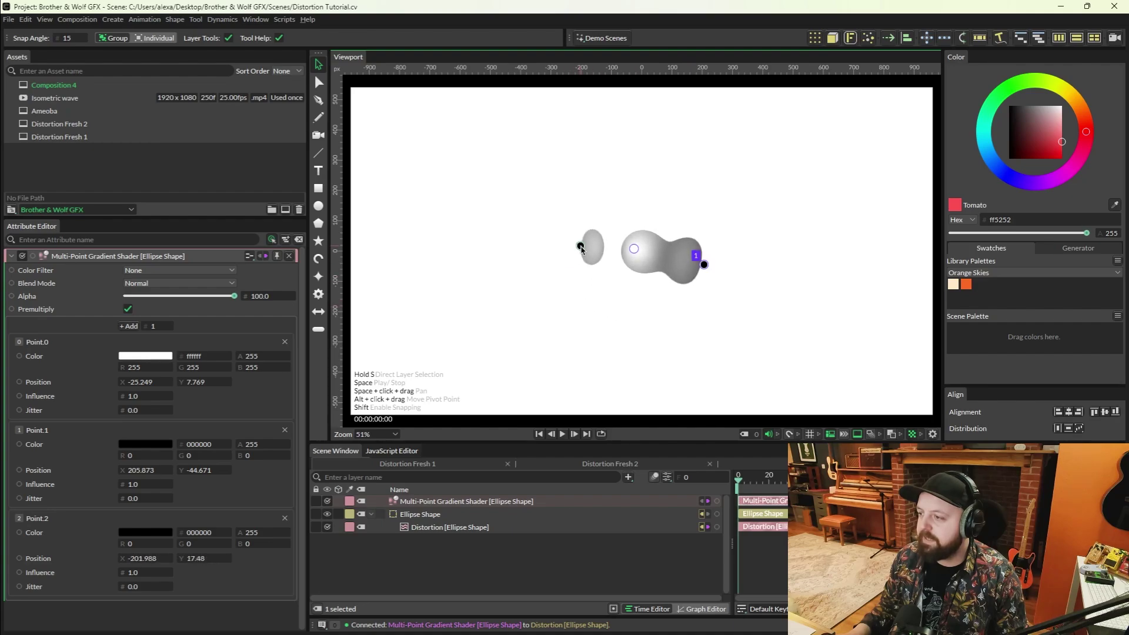
{"action": "left_click_drag", "start_coordinate": [581, 250], "coordinate": [579, 235]}
{"action": "left_click_drag", "start_coordinate": [704, 264], "coordinate": [667, 303]}
{"action": "left_click_drag", "start_coordinate": [579, 236], "coordinate": [731, 260]}
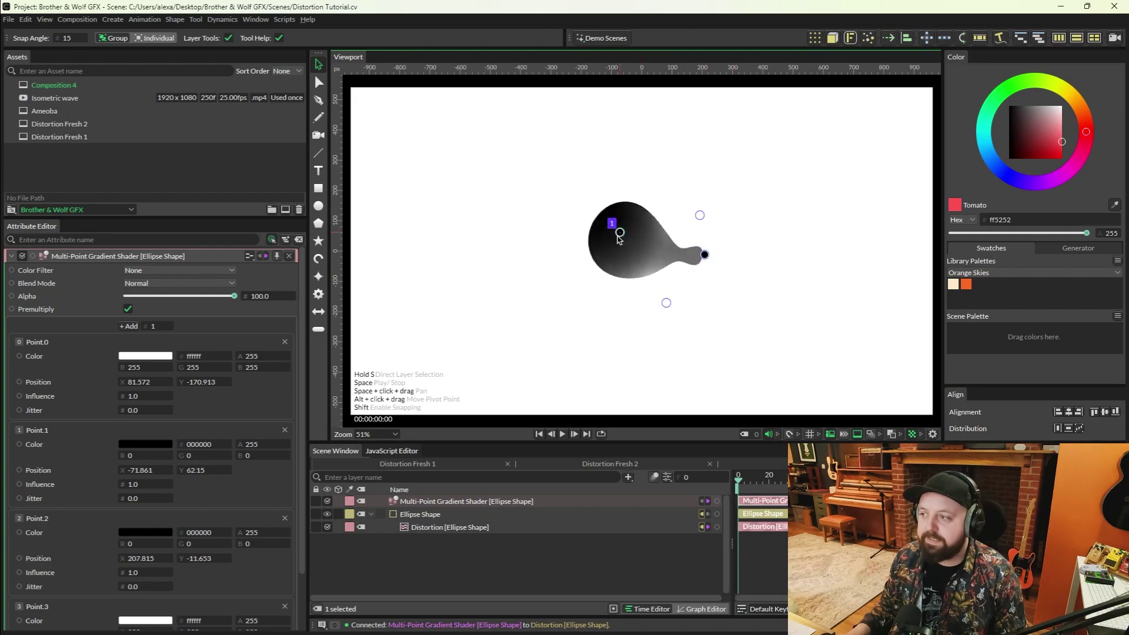
Adjust the gradient points' Influence values and select all three layers.
{"action": "mouse_move", "coordinate": [144, 483]}
{"action": "left_mouse_down"}
{"action": "mouse_move", "coordinate": [158, 484]}
{"action": "mouse_move", "coordinate": [133, 484]}
{"action": "left_mouse_up"}
{"action": "mouse_move", "coordinate": [133, 395]}
{"action": "left_mouse_down"}
{"action": "mouse_move", "coordinate": [123, 396]}
{"action": "mouse_move", "coordinate": [133, 396]}
{"action": "left_mouse_up"}
{"action": "left_click", "coordinate": [528, 555]}
{"action": "left_click_drag", "start_coordinate": [523, 555], "coordinate": [512, 474]}
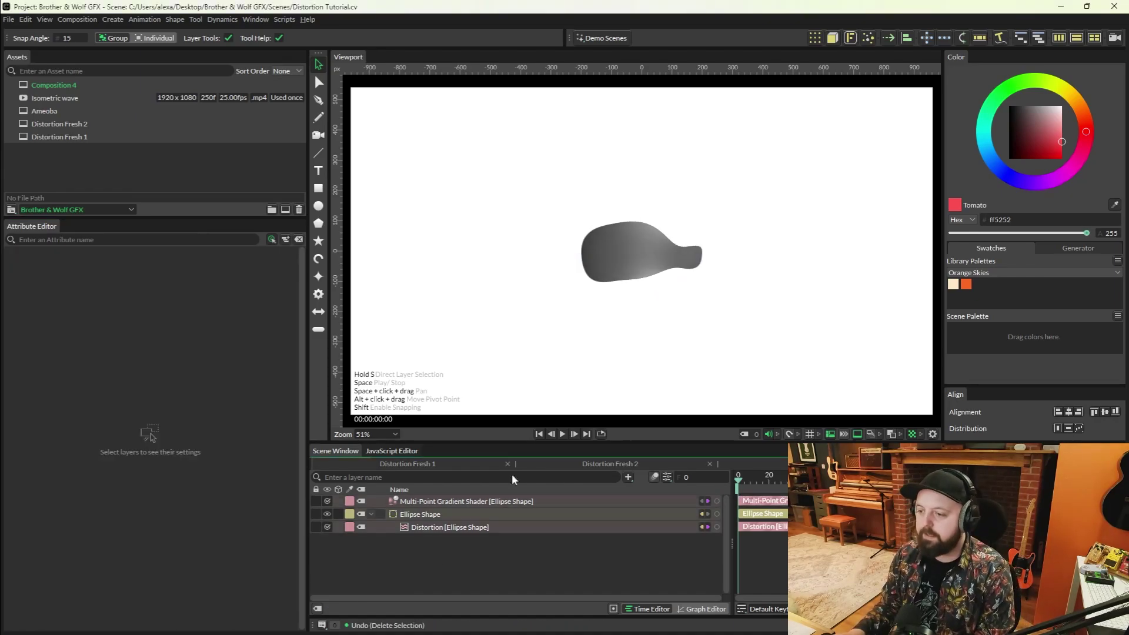
Delete all layers, preview the Ameoba comp, then return to the empty Composition 4.
{"action": "key", "text": "Delete"}
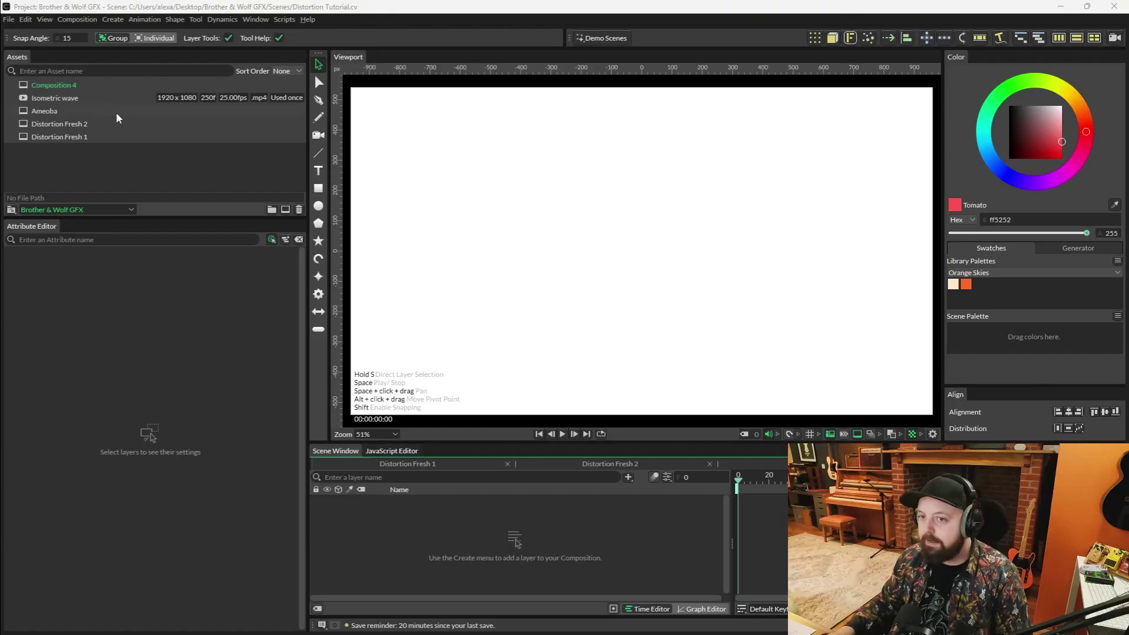
{"action": "double_click", "coordinate": [98, 114]}
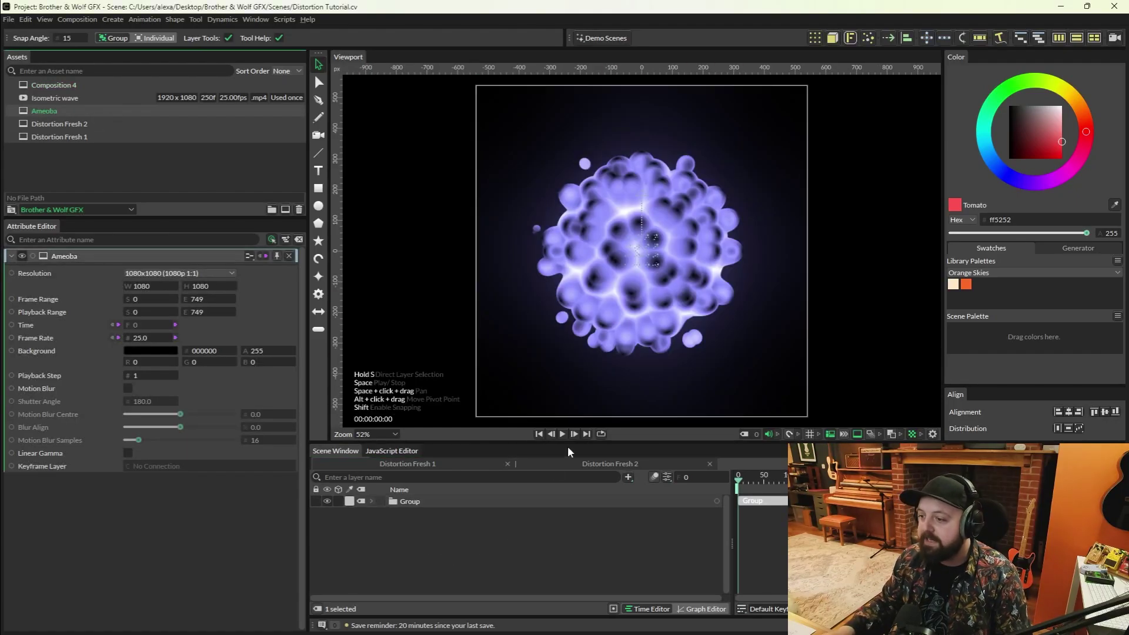
{"action": "left_click", "coordinate": [562, 434]}
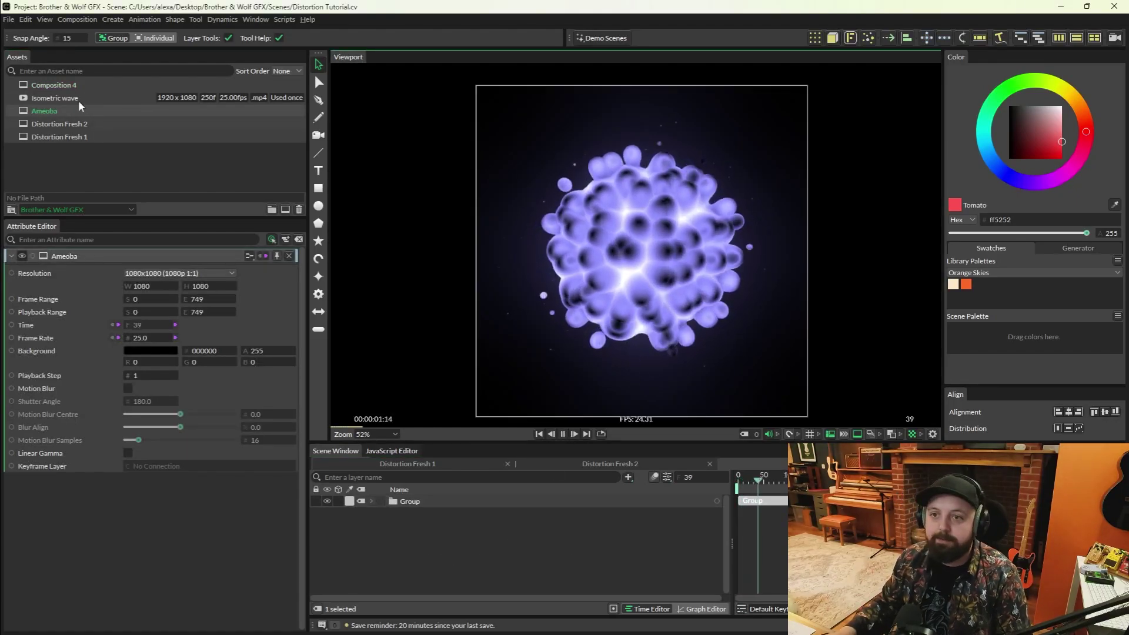
{"action": "double_click", "coordinate": [54, 85]}
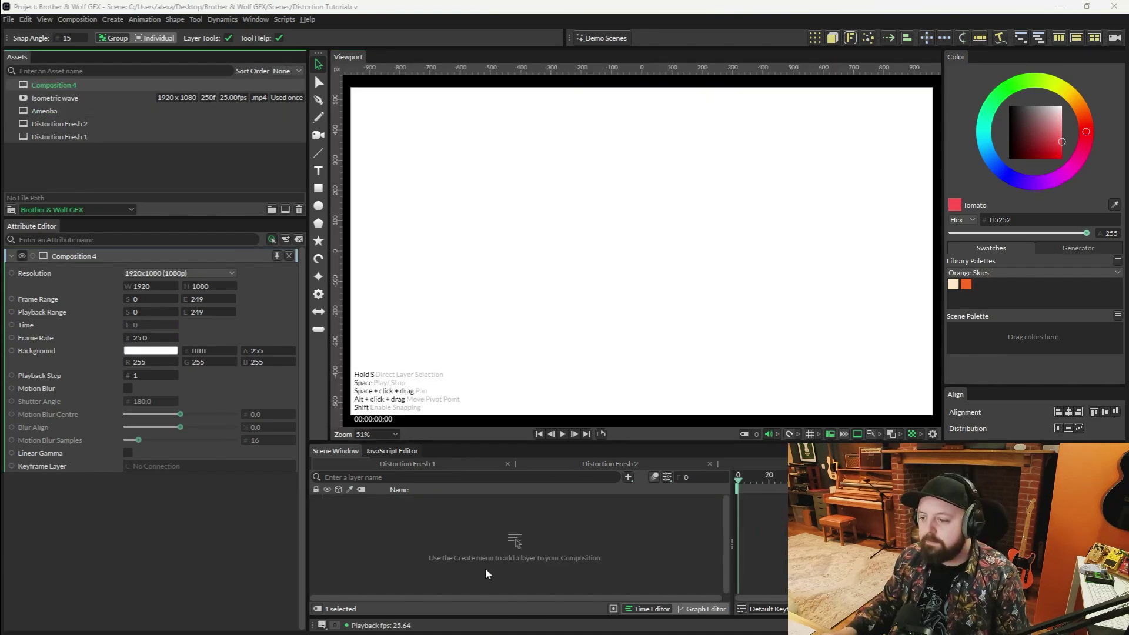
Add a circle of radius about 146 filled with a Voronoi Shader.
{"action": "left_click", "coordinate": [319, 207]}
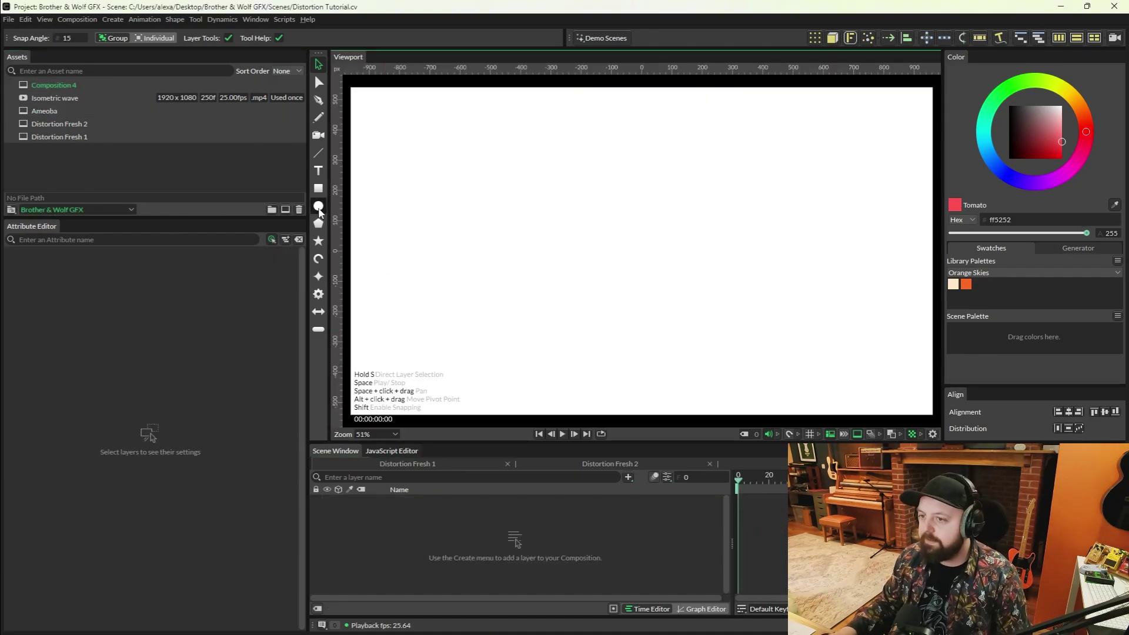
{"action": "left_click_drag", "start_coordinate": [38, 431], "coordinate": [65, 431]}
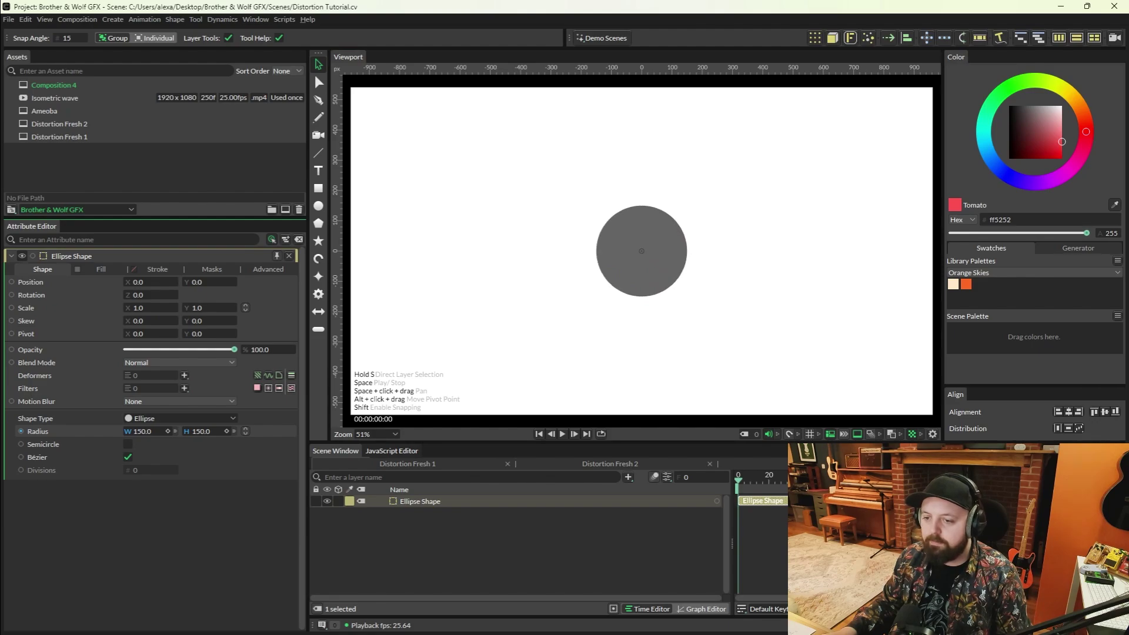
{"action": "left_click", "coordinate": [101, 269]}
{"action": "right_click", "coordinate": [82, 331]}
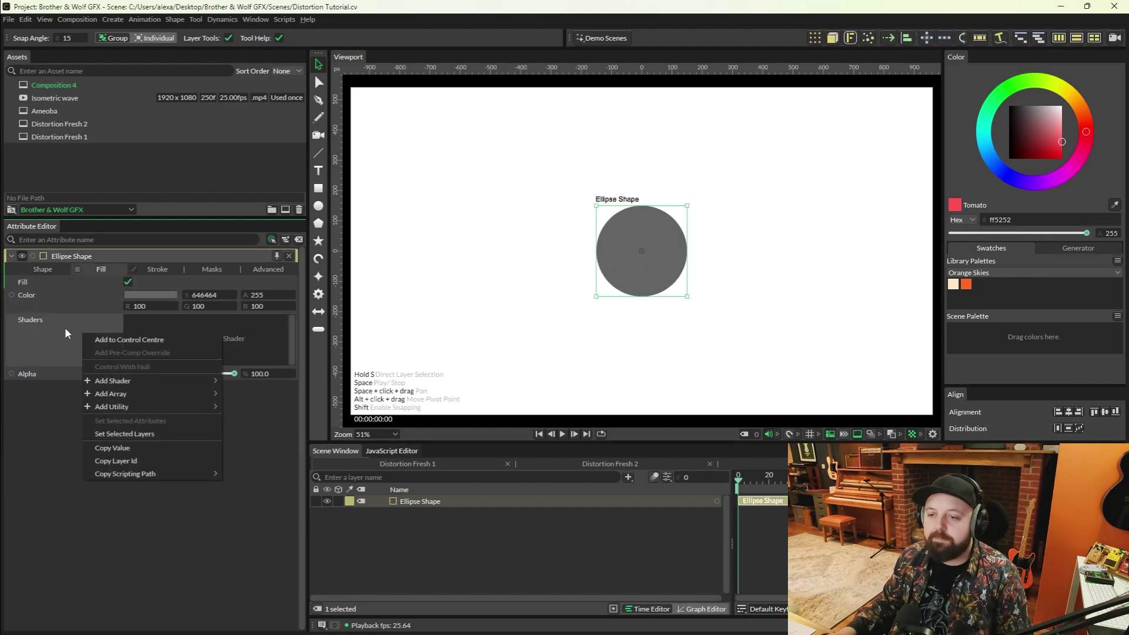
{"action": "mouse_move", "coordinate": [207, 380]}
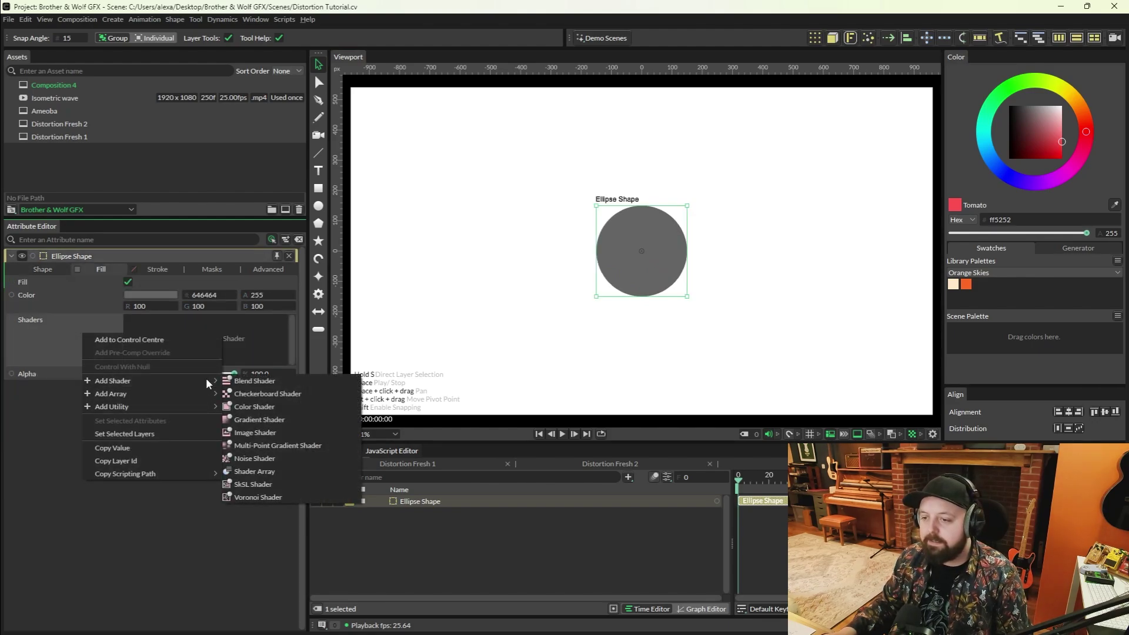
{"action": "left_click", "coordinate": [266, 497]}
Nest a Distortion filter under Ellipse Shape, replacing its input with the Voronoi Shader.
{"action": "left_click", "coordinate": [55, 270]}
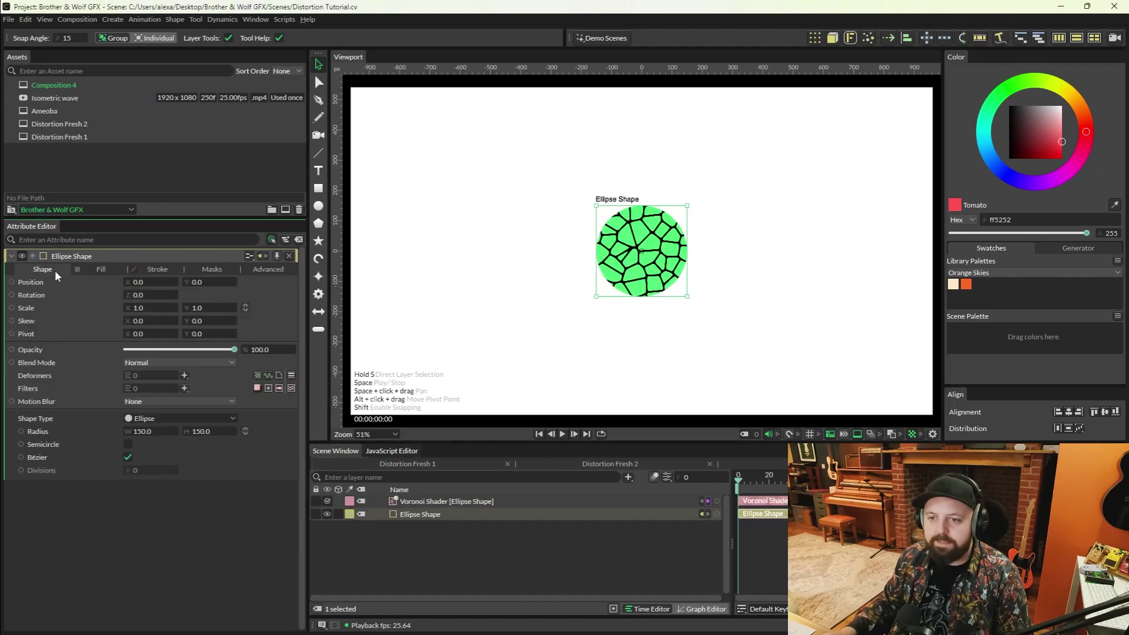
{"action": "left_click", "coordinate": [184, 389]}
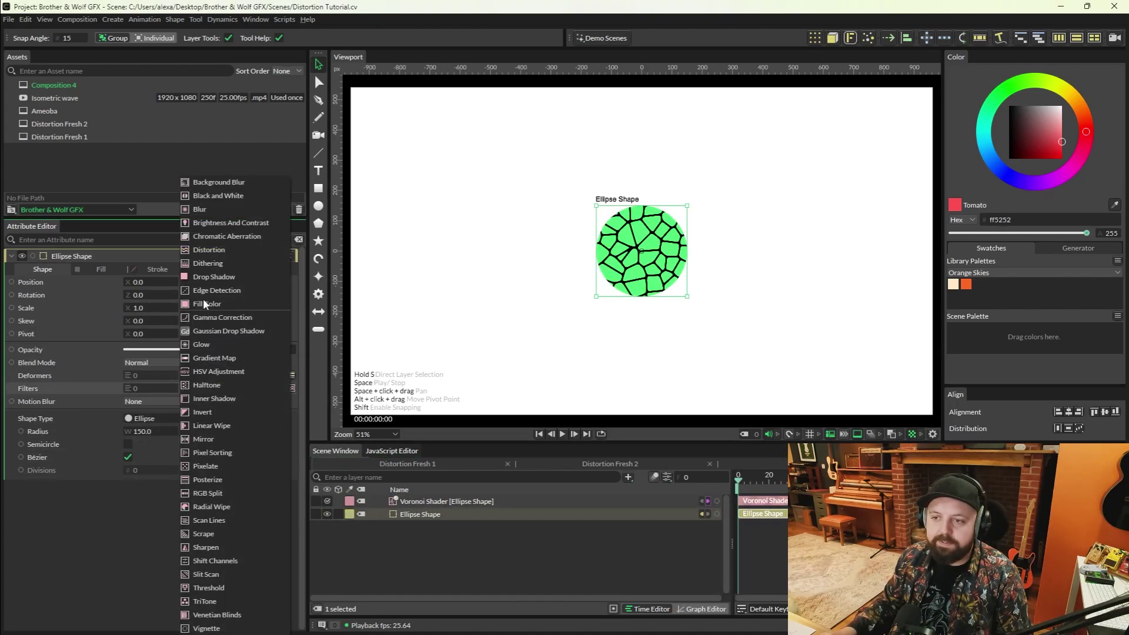
{"action": "left_click", "coordinate": [203, 258]}
{"action": "left_click_drag", "start_coordinate": [421, 512], "coordinate": [438, 528]}
{"action": "left_click", "coordinate": [446, 527]}
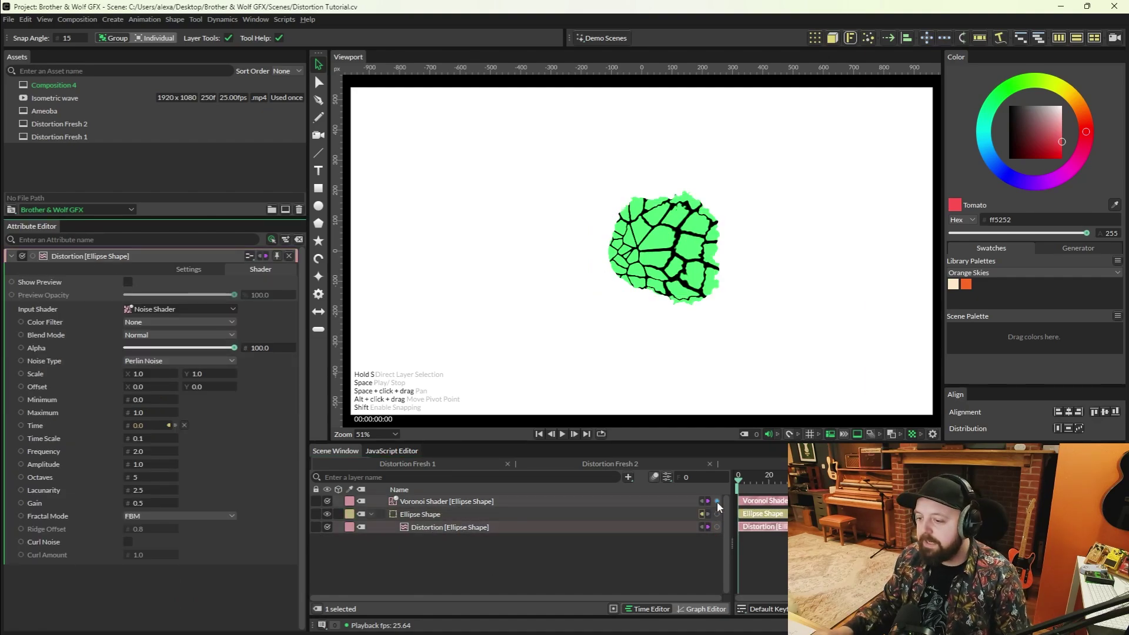
{"action": "left_click_drag", "start_coordinate": [717, 501], "coordinate": [76, 305]}
{"action": "left_click", "coordinate": [130, 316]}
{"action": "left_click", "coordinate": [1028, 292]}
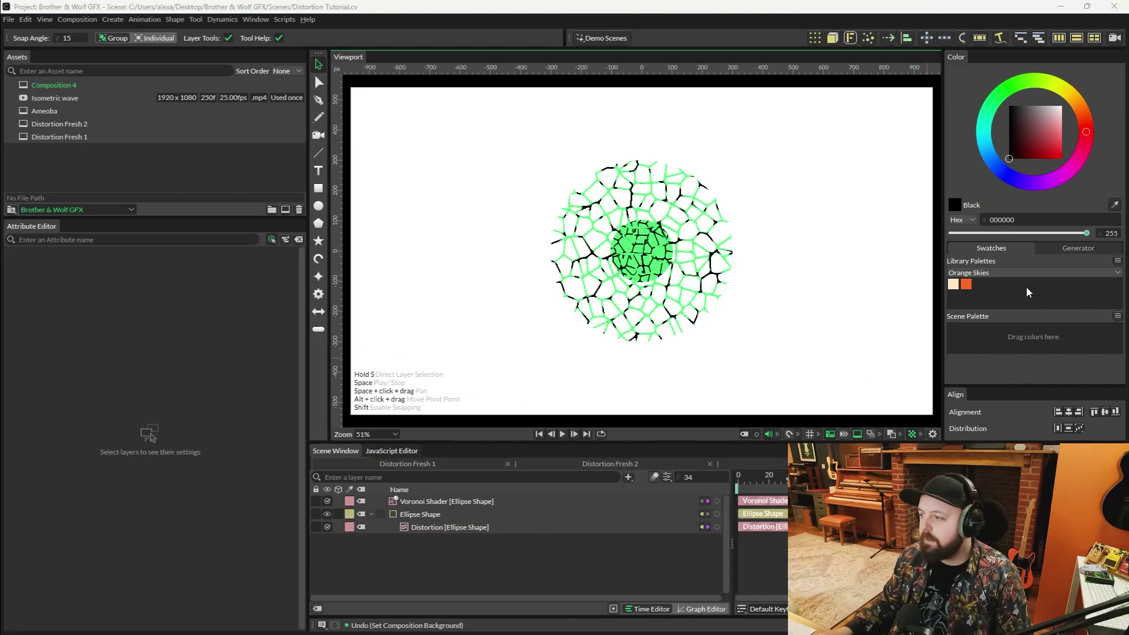
Make the composition background black and play the animation.
{"action": "left_click_drag", "start_coordinate": [937, 208], "coordinate": [801, 252]}
{"action": "scroll", "coordinate": [812, 235], "scroll_direction": "up", "scroll_amount": 4}
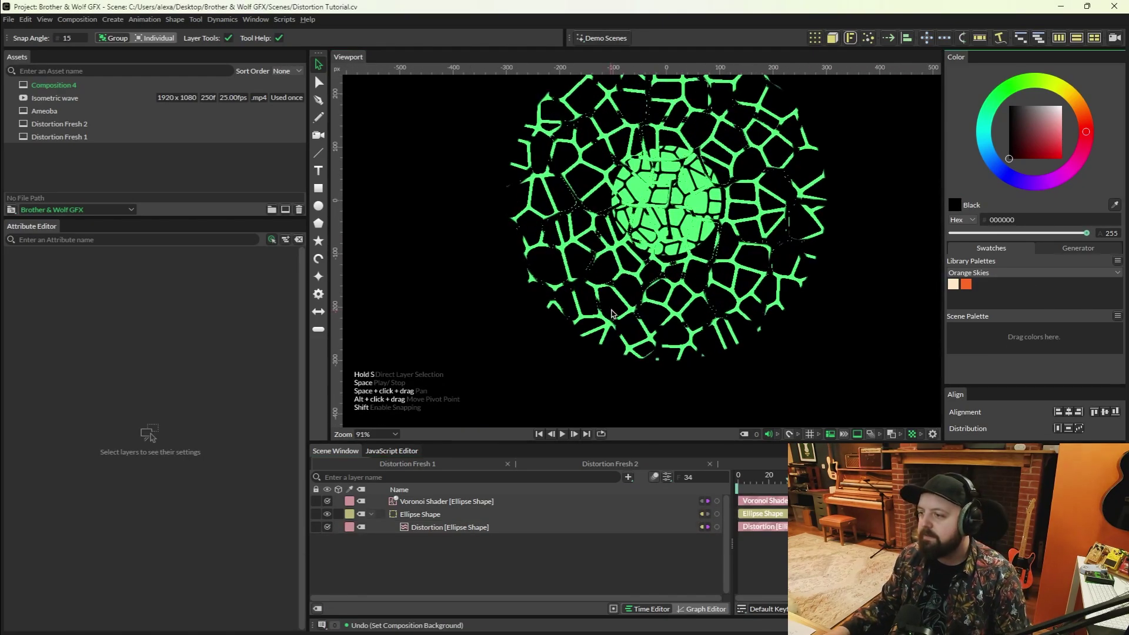
{"action": "scroll", "coordinate": [550, 310], "scroll_direction": "down", "scroll_amount": 2}
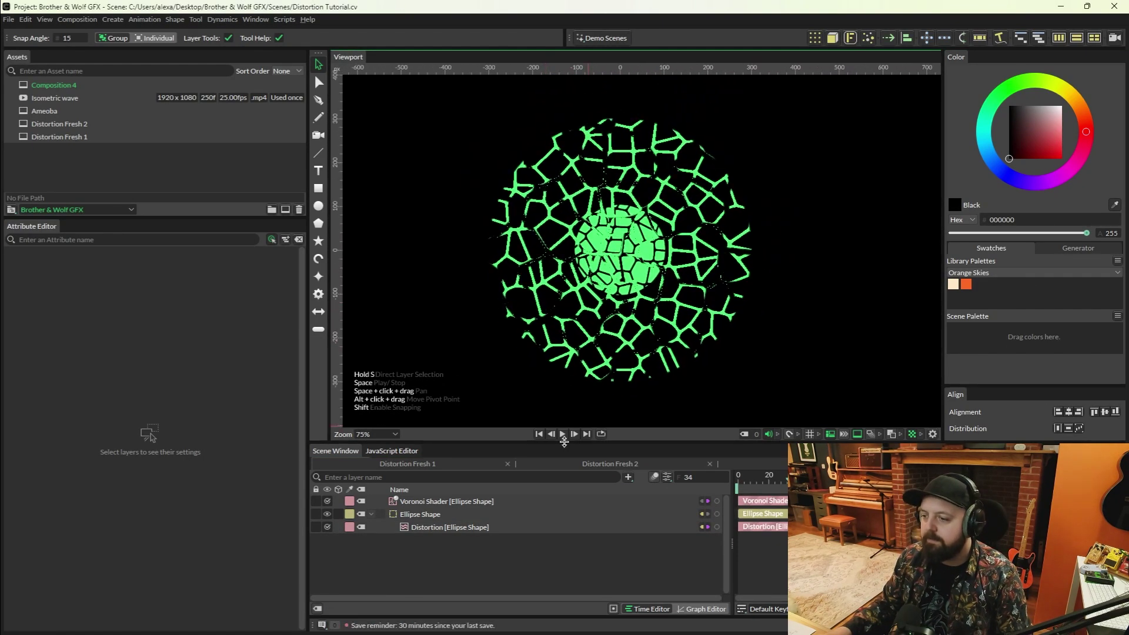
{"action": "left_click", "coordinate": [563, 434]}
{"action": "scroll", "coordinate": [510, 307], "scroll_direction": "down", "scroll_amount": 1}
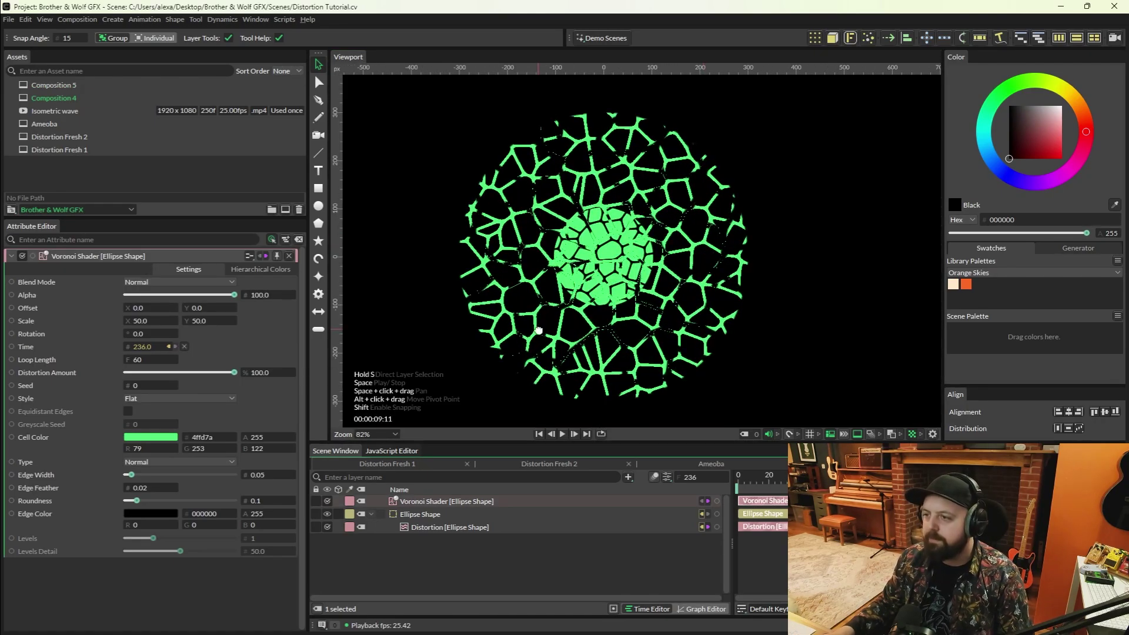
{"action": "scroll", "coordinate": [553, 322], "scroll_direction": "up", "scroll_amount": 2}
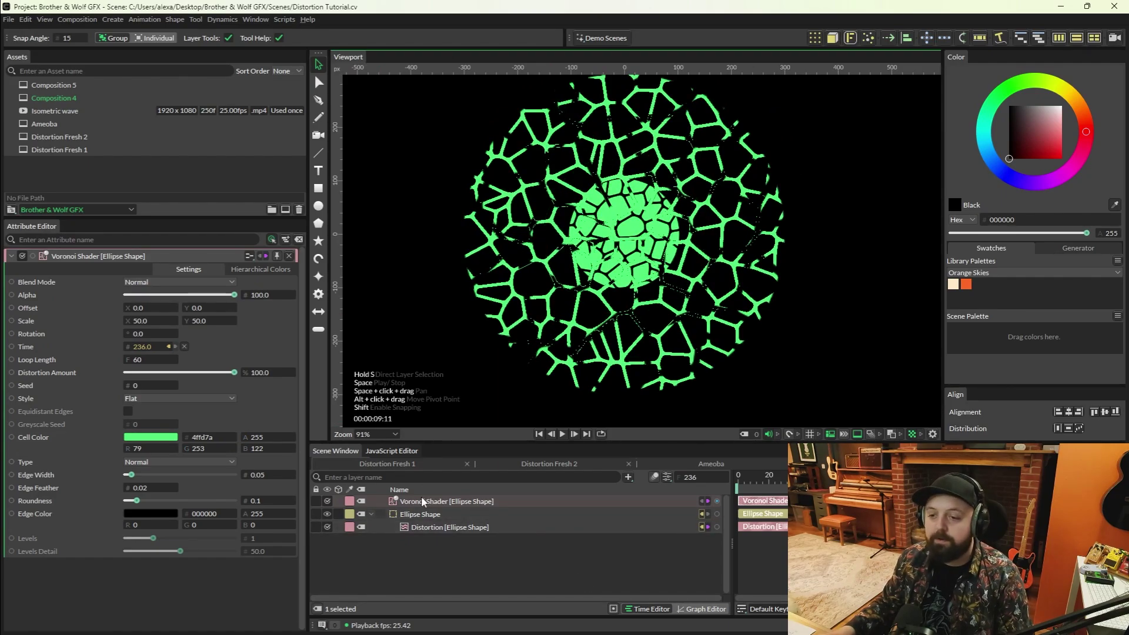
Set the Voronoi Shader Style to Euclidean and Type to Hierarchical, then preview the blobs.
{"action": "left_click", "coordinate": [137, 396]}
{"action": "left_click", "coordinate": [150, 428]}
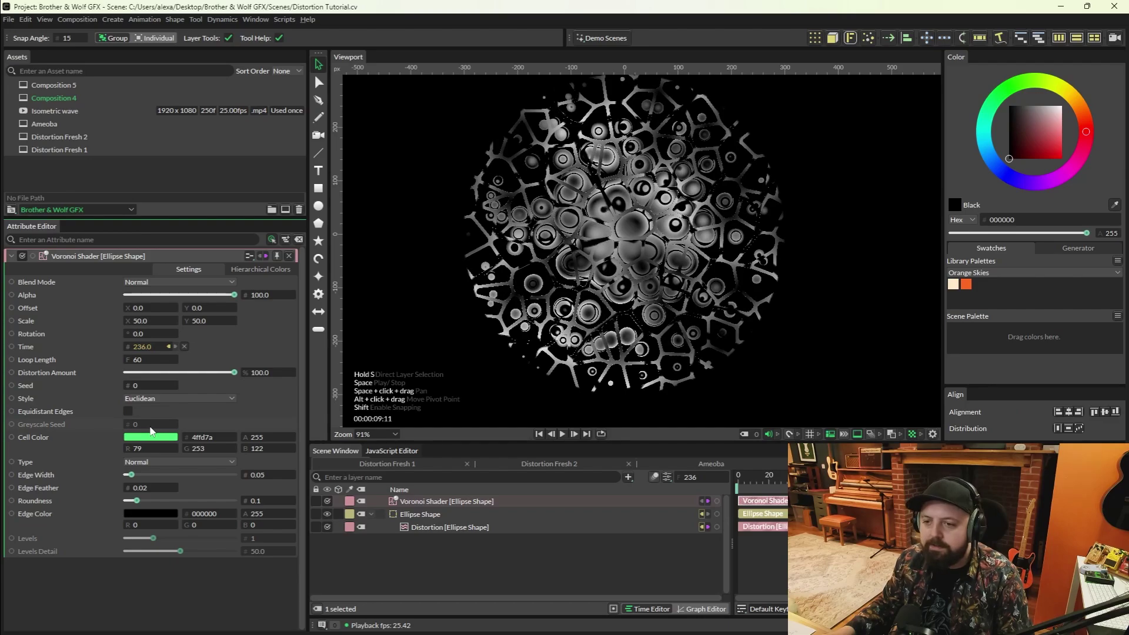
{"action": "left_click", "coordinate": [150, 475]}
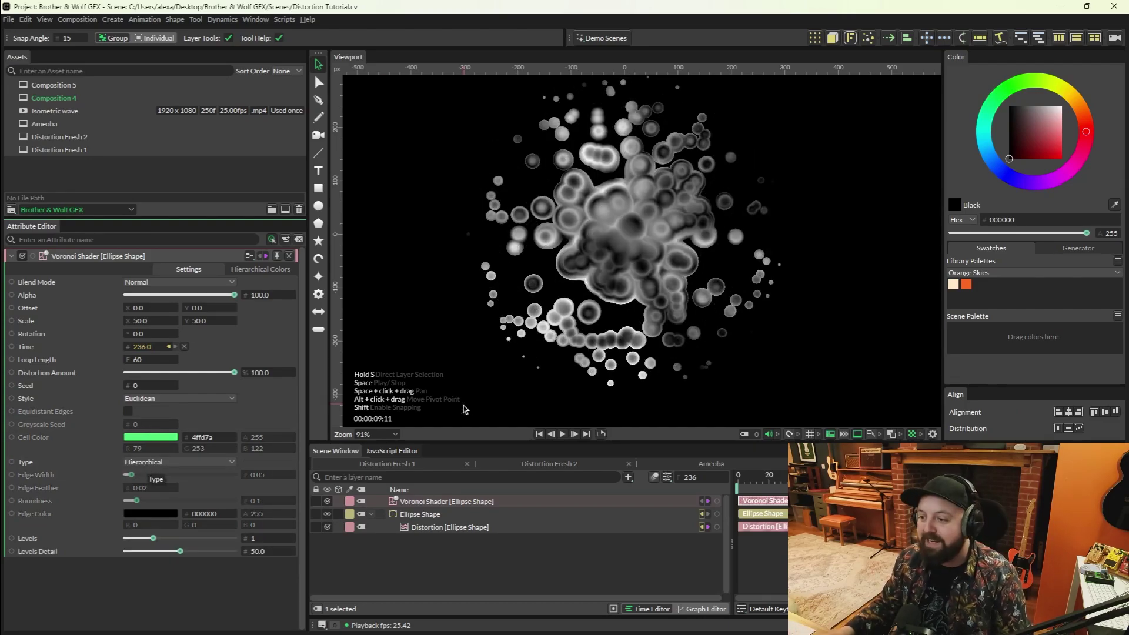
{"action": "left_click", "coordinate": [558, 434]}
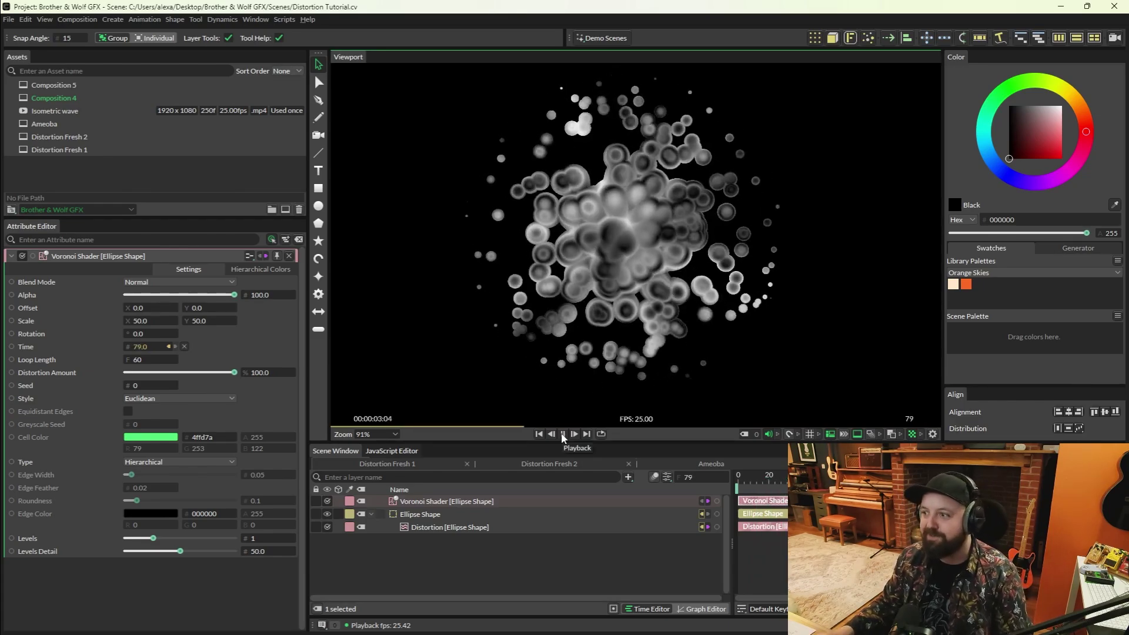
Raise the Voronoi Scale to 98 and set its Loop Length to 120.
{"action": "left_click_drag", "start_coordinate": [150, 321], "coordinate": [171, 320]}
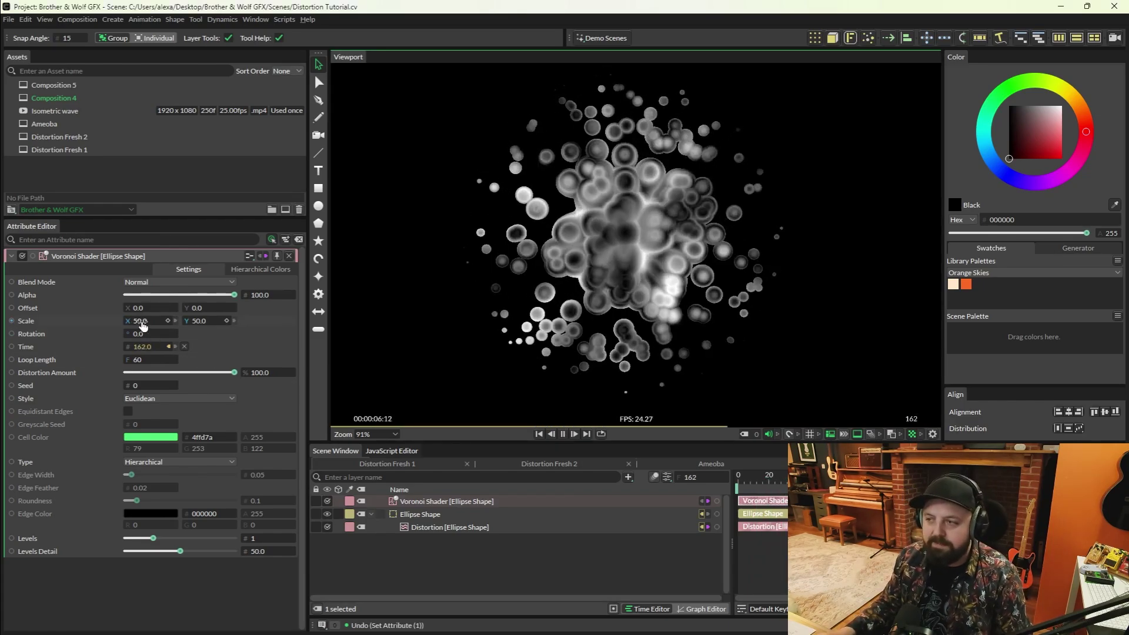
{"action": "scroll", "coordinate": [556, 309], "scroll_direction": "down", "scroll_amount": 3}
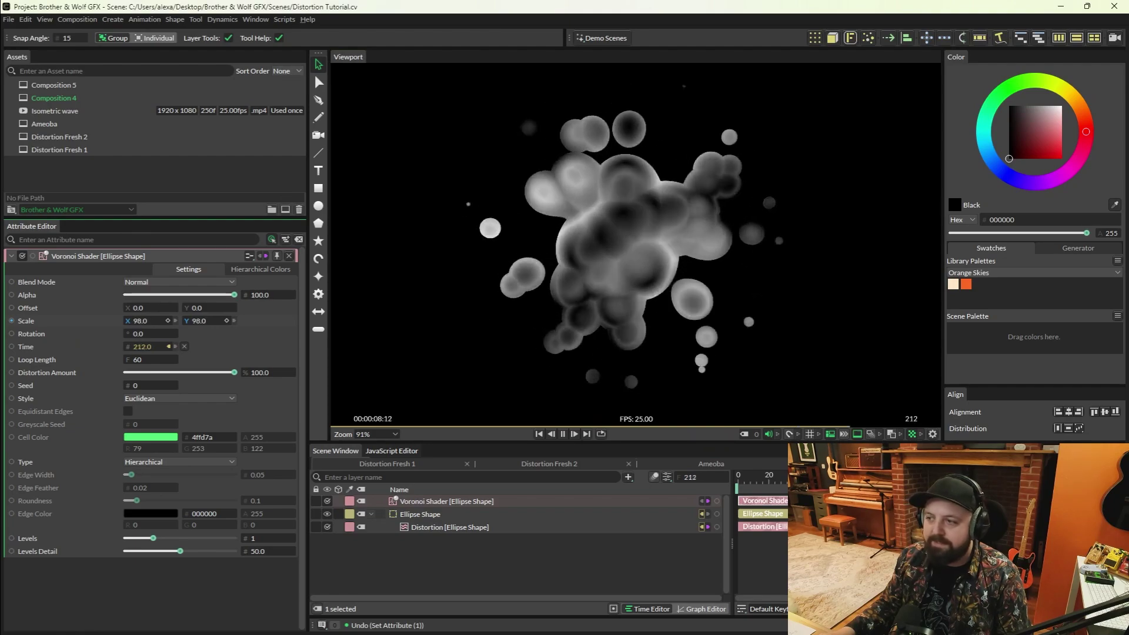
{"action": "scroll", "coordinate": [556, 309], "scroll_direction": "down", "scroll_amount": 2}
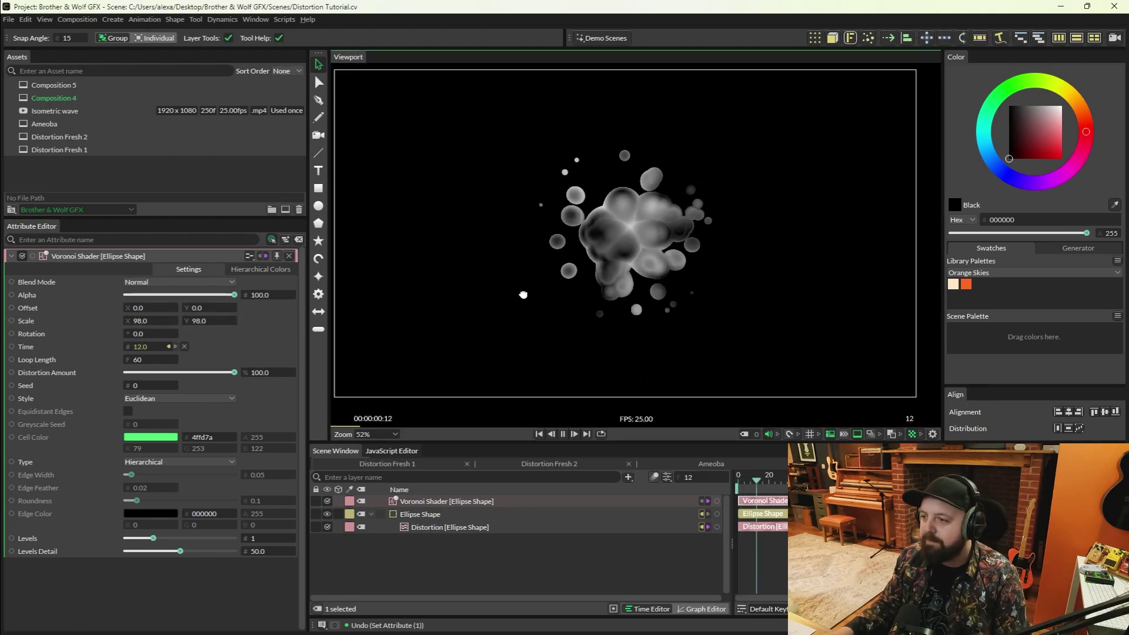
{"action": "left_click", "coordinate": [147, 360]}
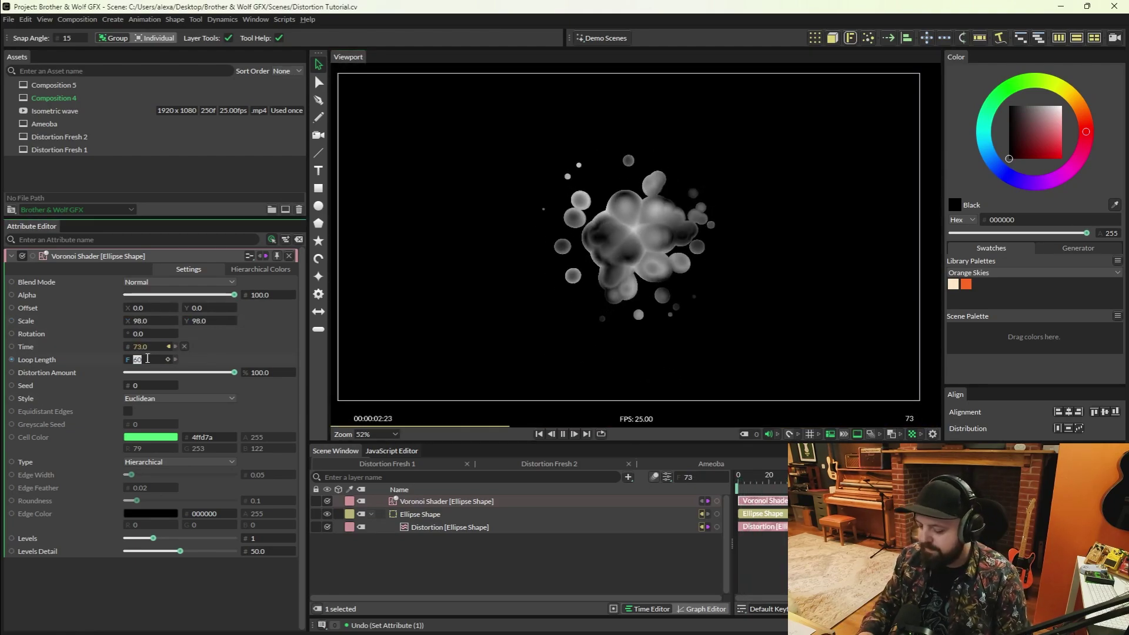
{"action": "type", "text": "120"}
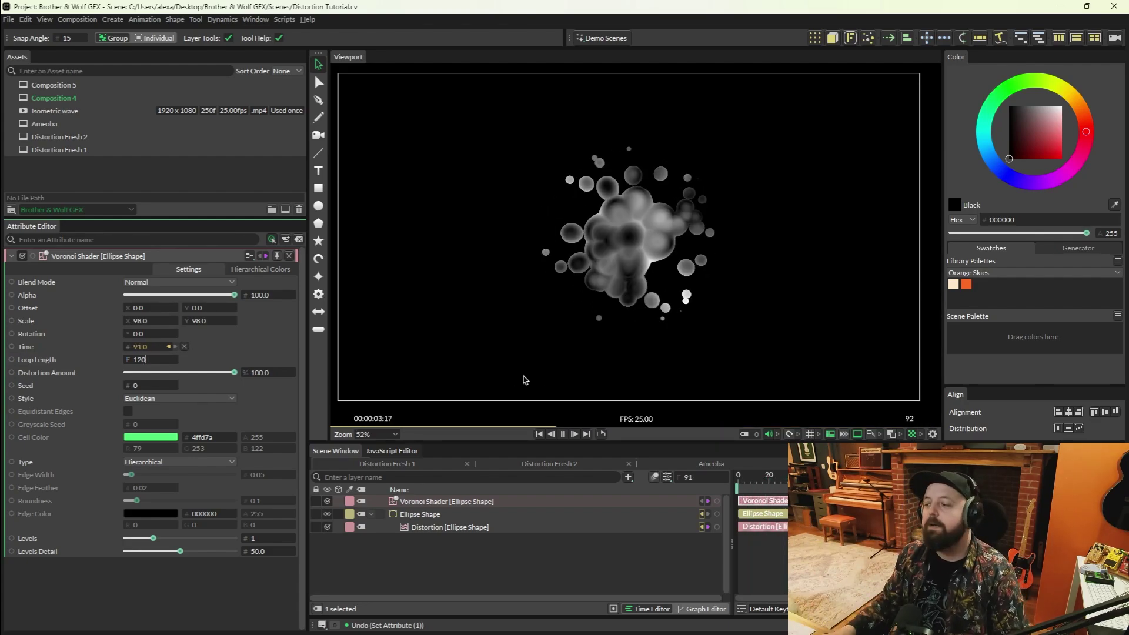
End the composition's frame range at 119, replay it, then open the Ameoba comp.
{"action": "key", "text": "space"}
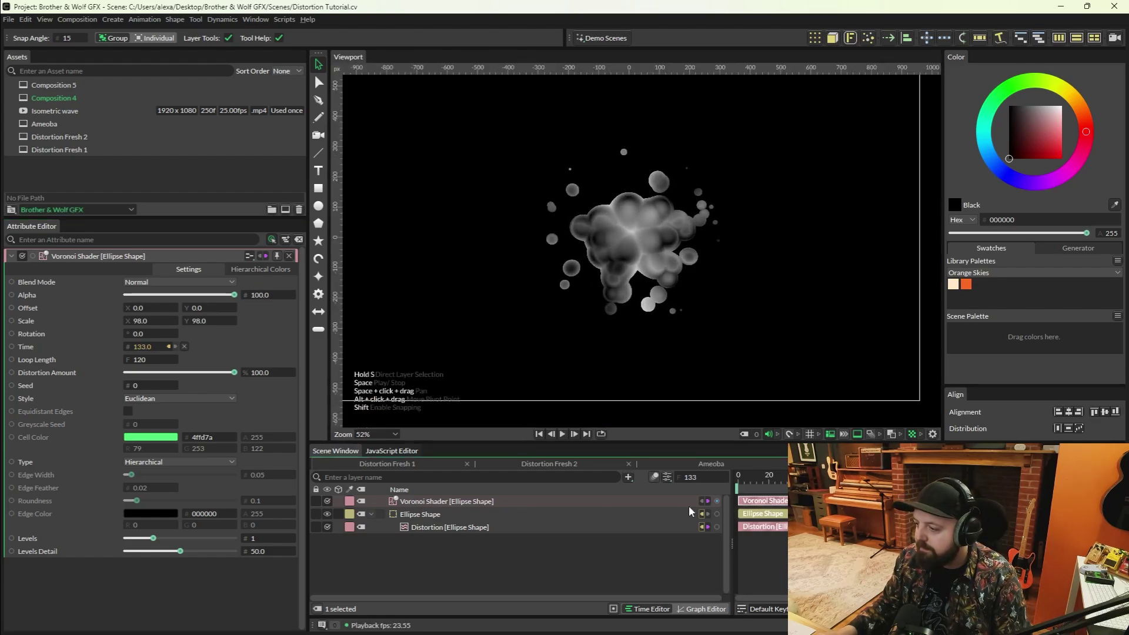
{"action": "left_click", "coordinate": [668, 477]}
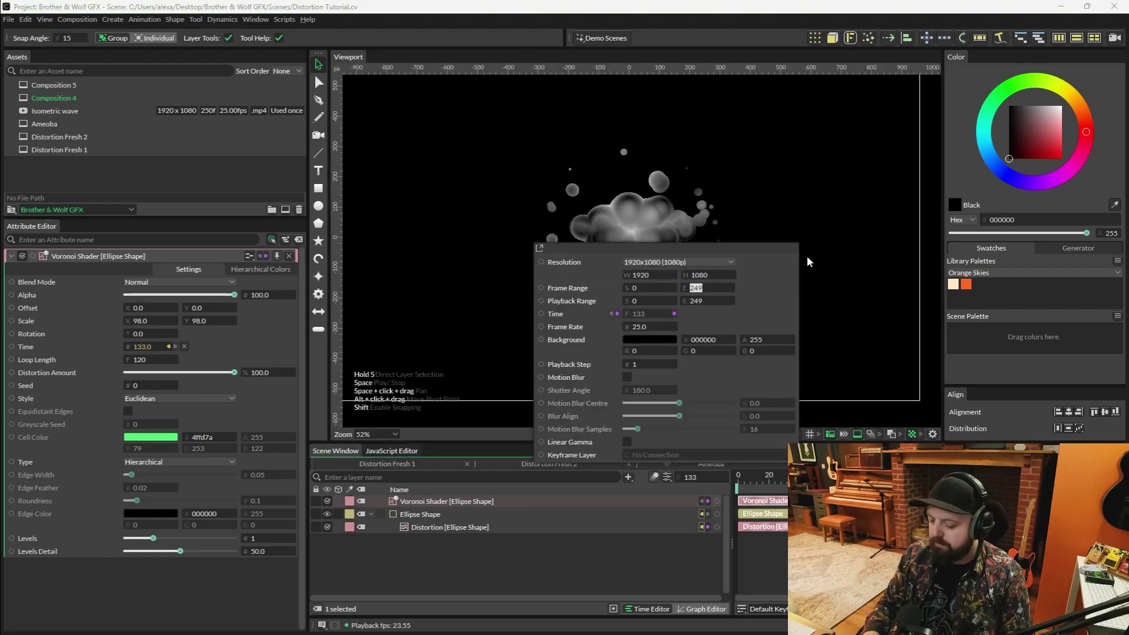
{"action": "type", "text": "119"}
{"action": "key", "text": "Tab"}
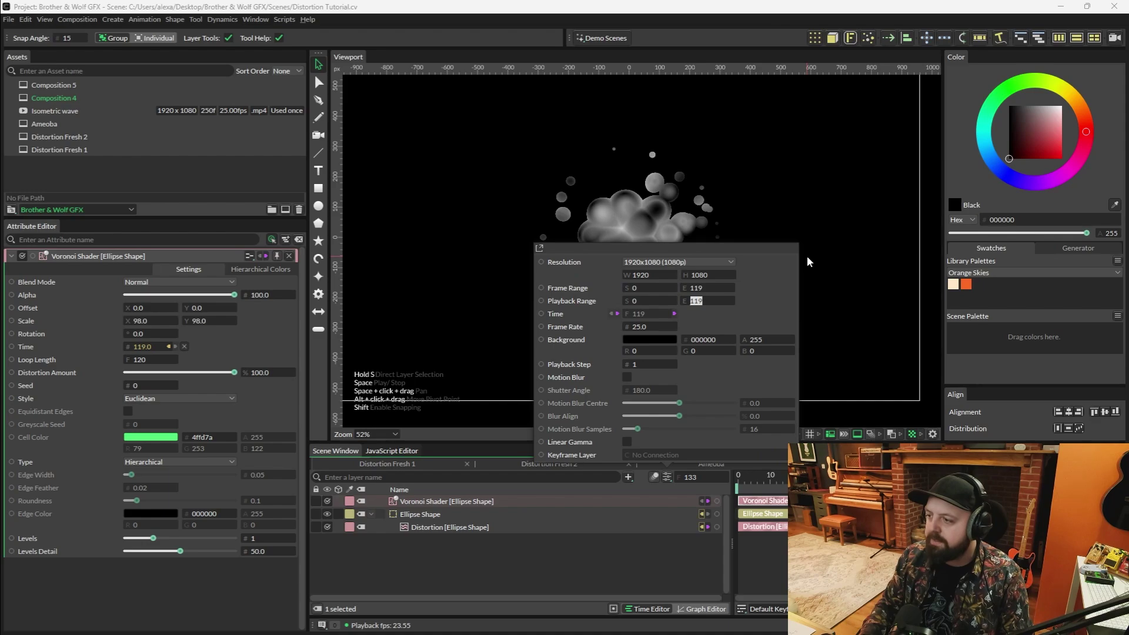
{"action": "left_click", "coordinate": [657, 569]}
{"action": "key", "text": "space"}
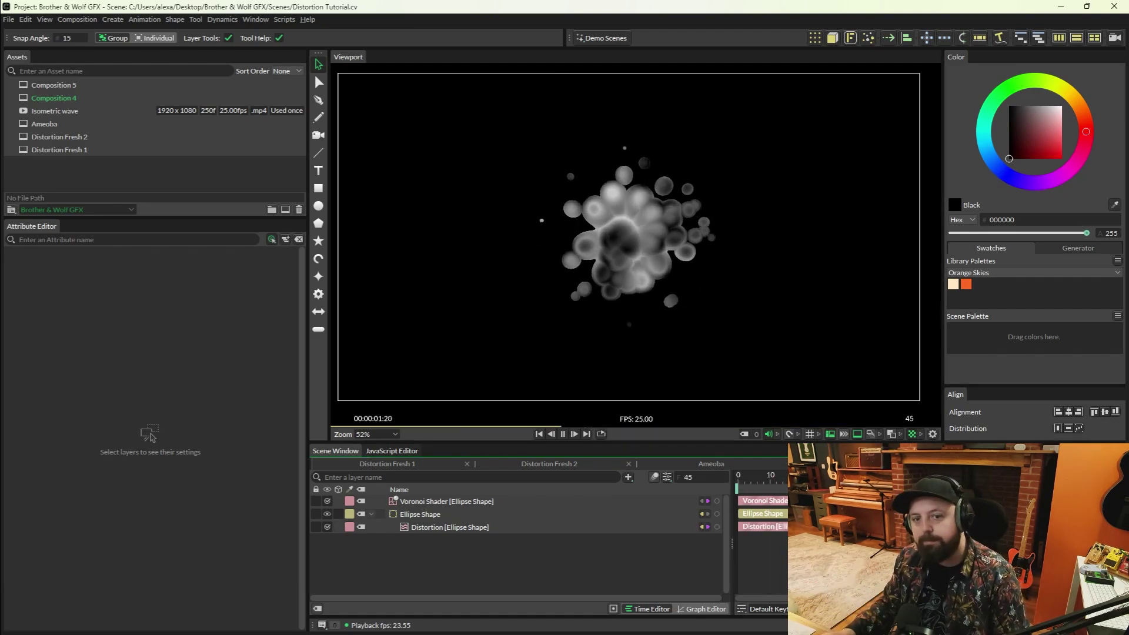
{"action": "double_click", "coordinate": [62, 122]}
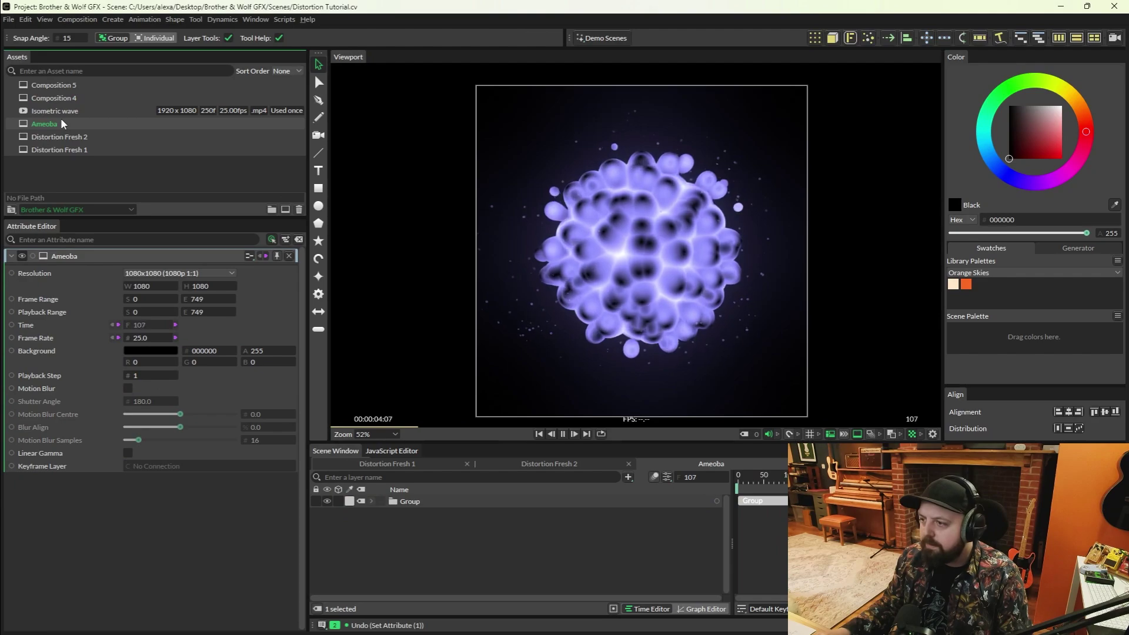
Back in Composition 4, edit the Voronoi Shader's Scale value to set it to 50.
{"action": "double_click", "coordinate": [54, 97]}
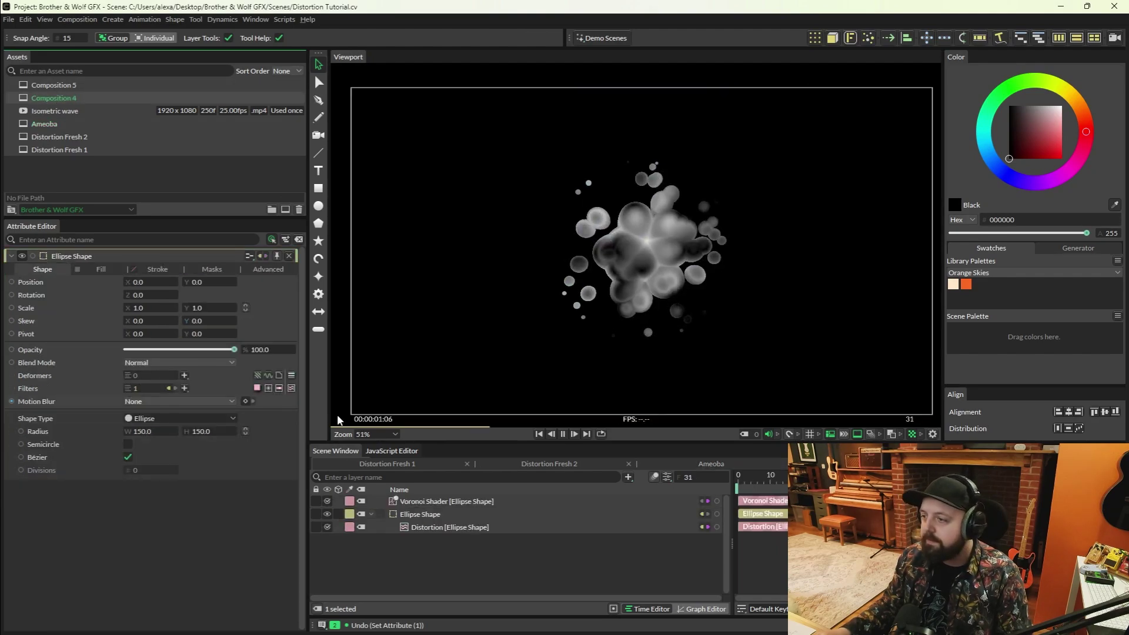
{"action": "left_click", "coordinate": [446, 501]}
{"action": "left_click", "coordinate": [140, 321]}
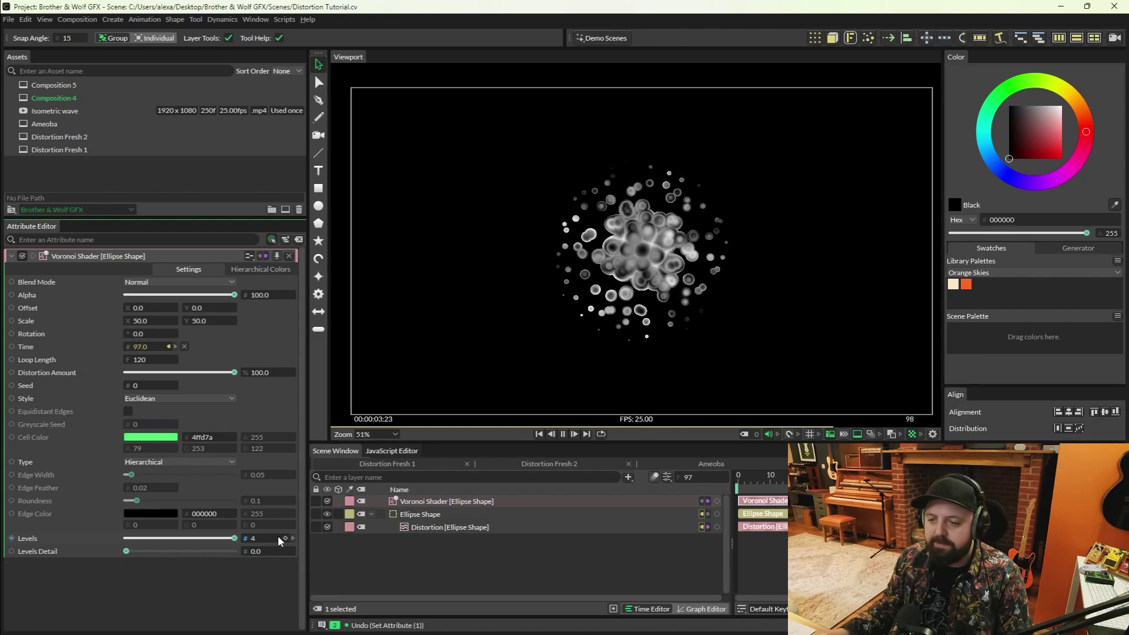
Grow the Ellipse Shape radius to 243, comparing against the Ameoba comp.
{"action": "left_click", "coordinate": [447, 528]}
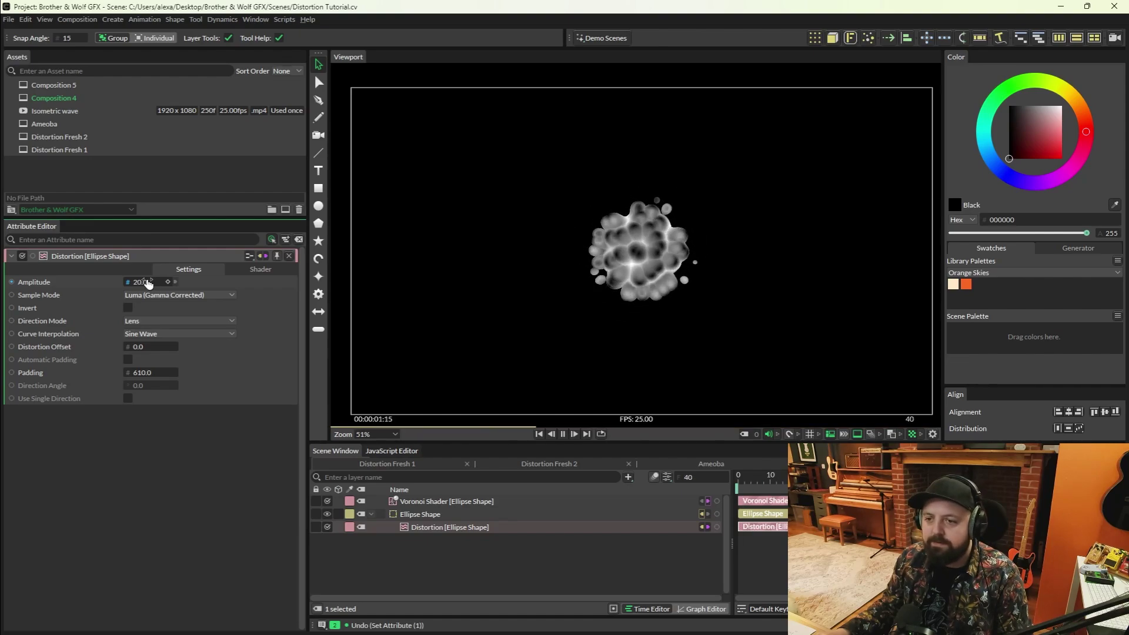
{"action": "left_click", "coordinate": [433, 515]}
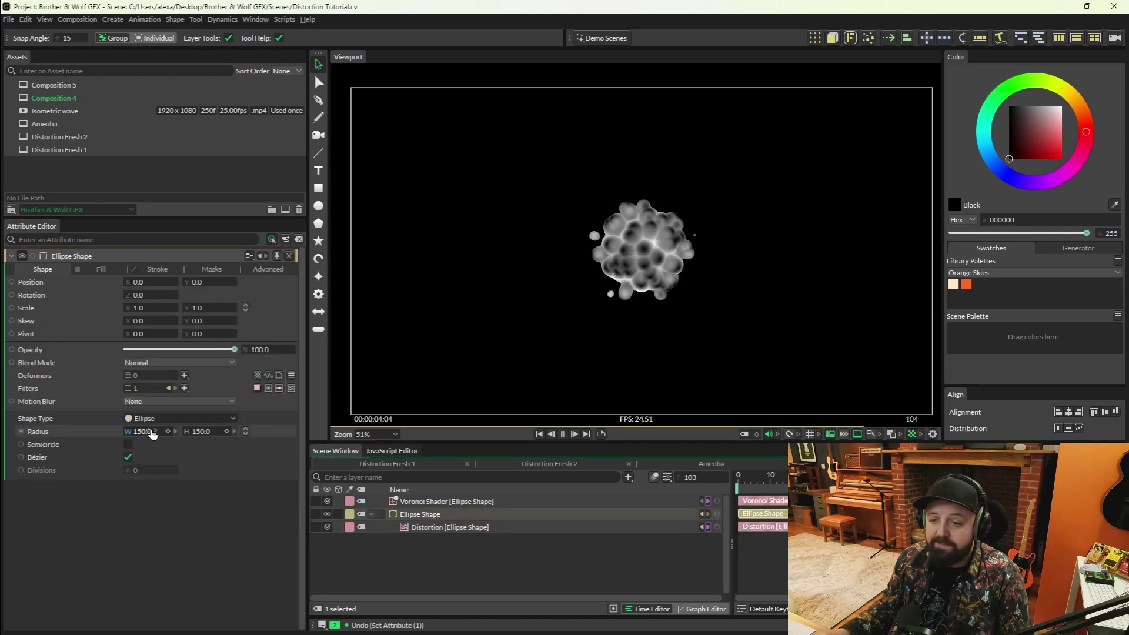
{"action": "left_click_drag", "start_coordinate": [152, 434], "coordinate": [206, 434]}
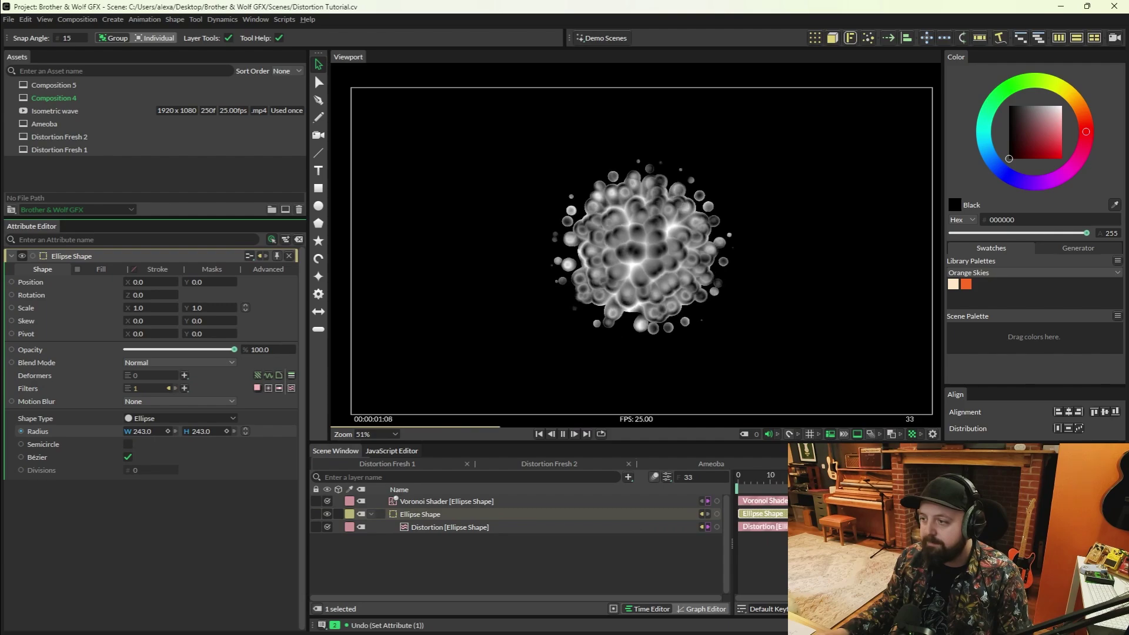
{"action": "double_click", "coordinate": [58, 122]}
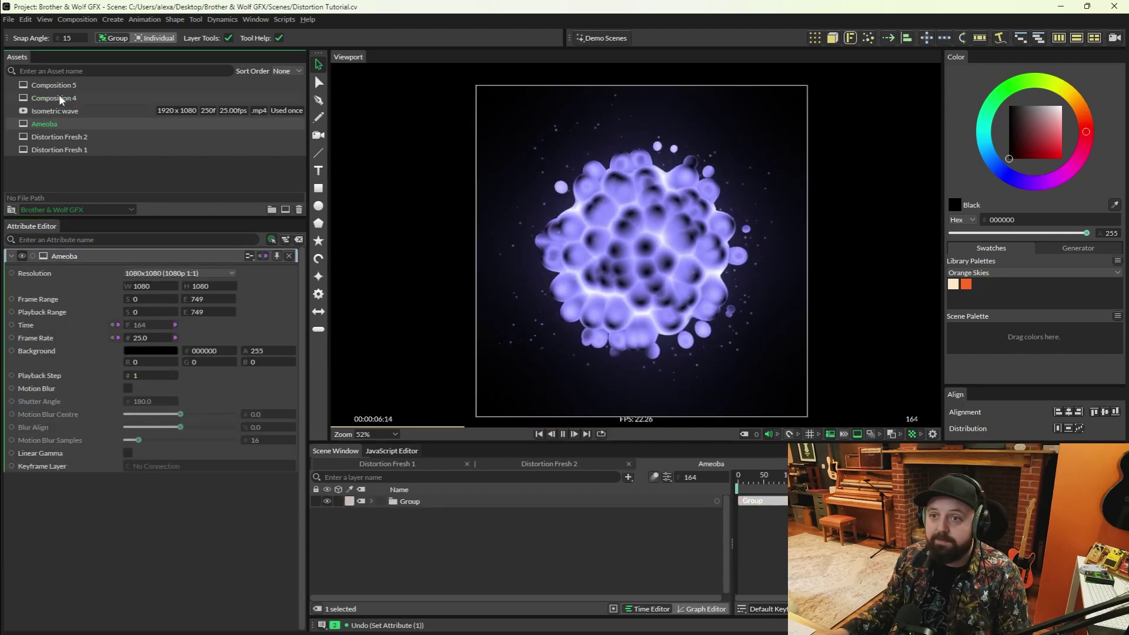
{"action": "double_click", "coordinate": [58, 97]}
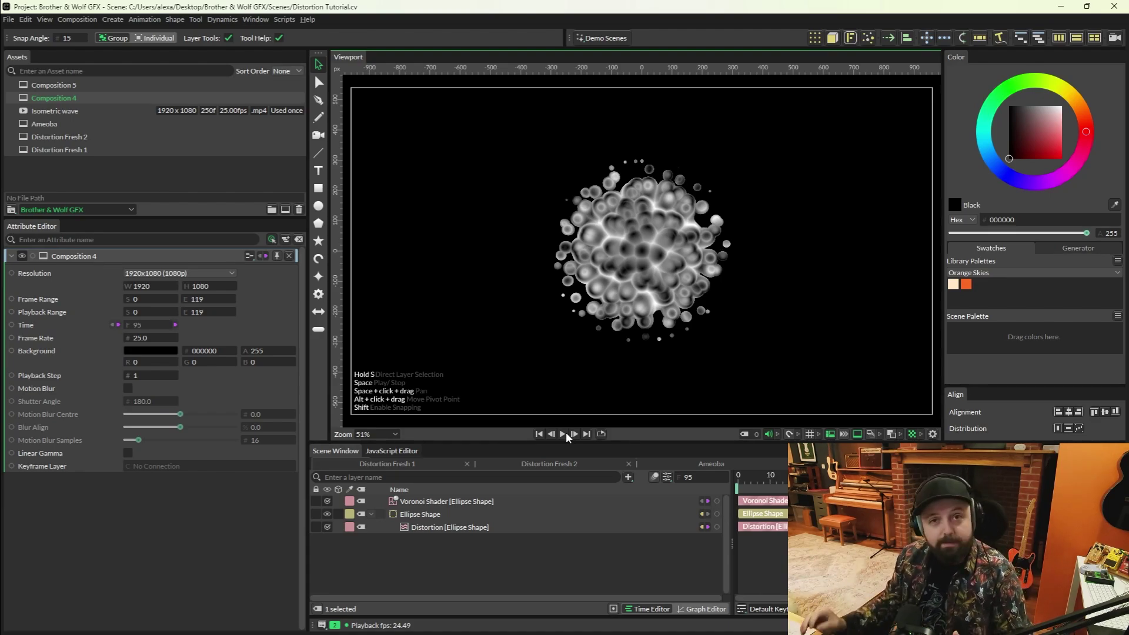
{"action": "left_click", "coordinate": [435, 514]}
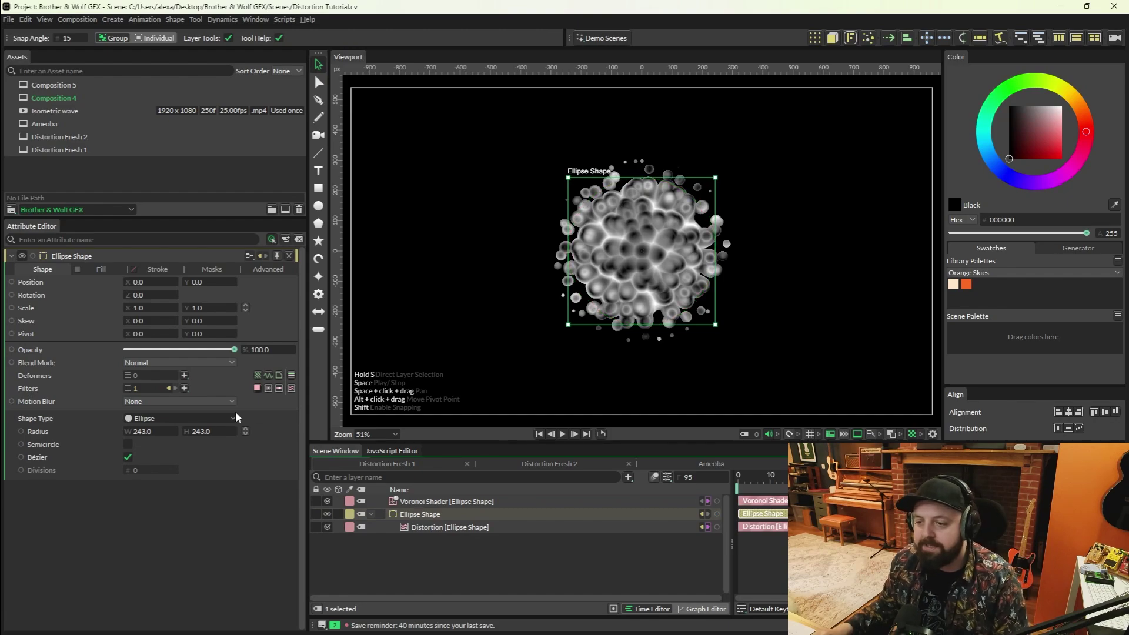
Add a Gradient Map filter to the ellipse, delete one stop and reposition the rest.
{"action": "left_click", "coordinate": [184, 388]}
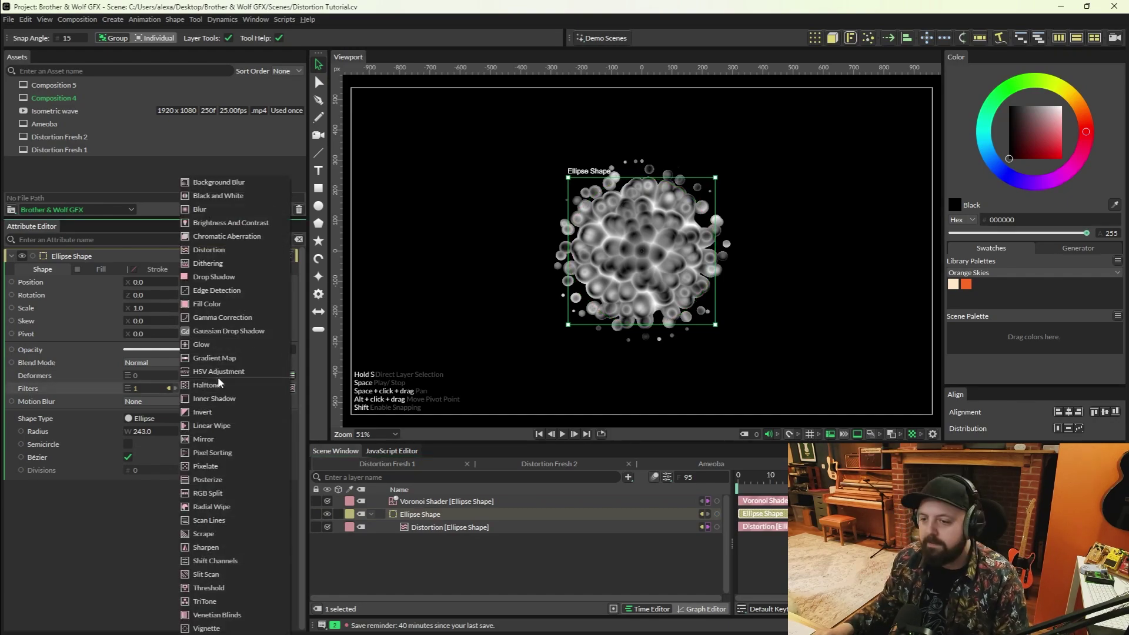
{"action": "left_click", "coordinate": [212, 358]}
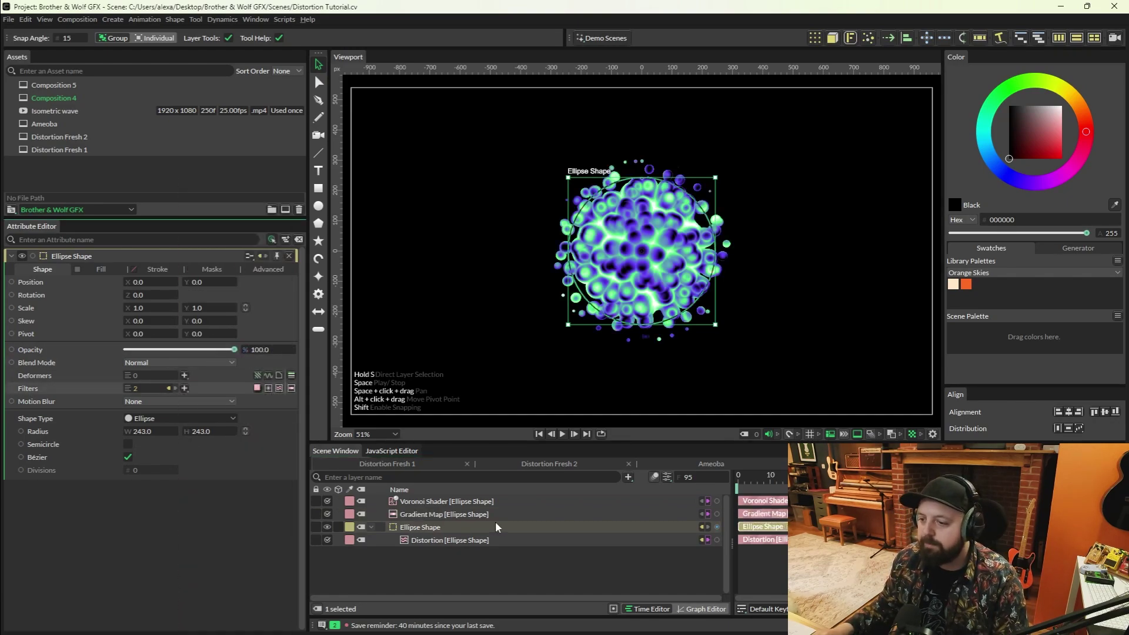
{"action": "left_click", "coordinate": [456, 514]}
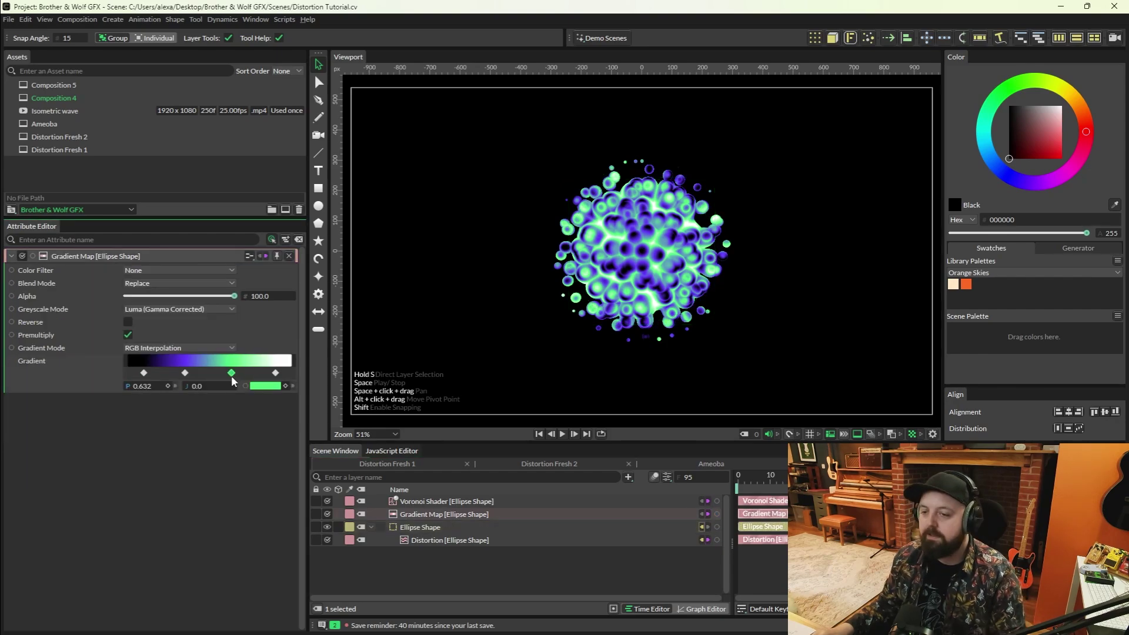
{"action": "key", "text": "Delete"}
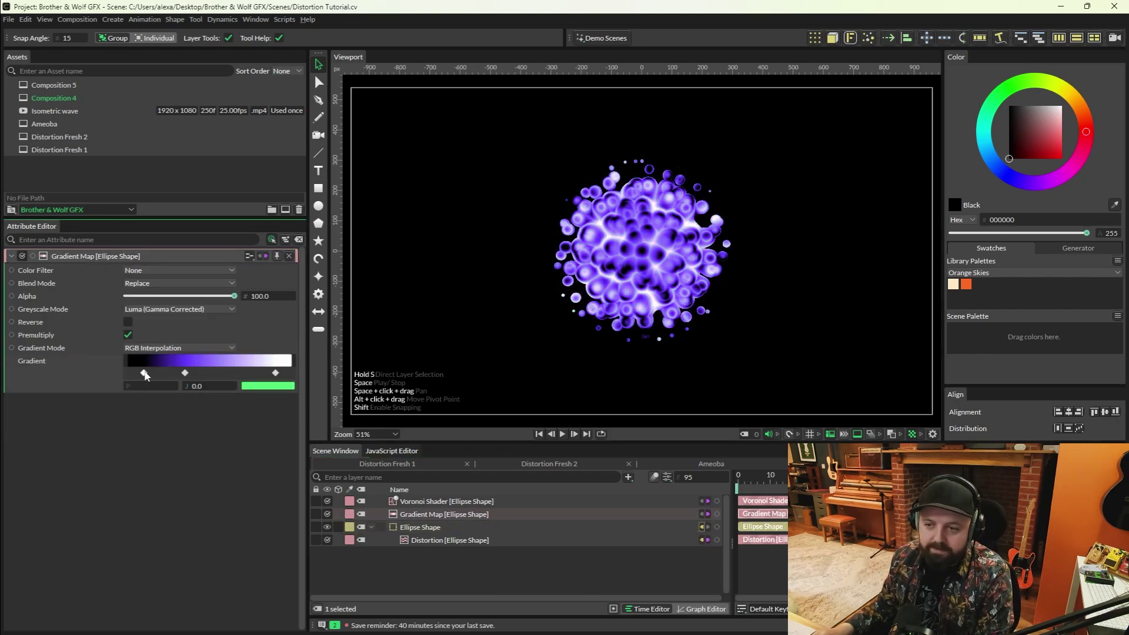
{"action": "left_click_drag", "start_coordinate": [144, 373], "coordinate": [209, 373]}
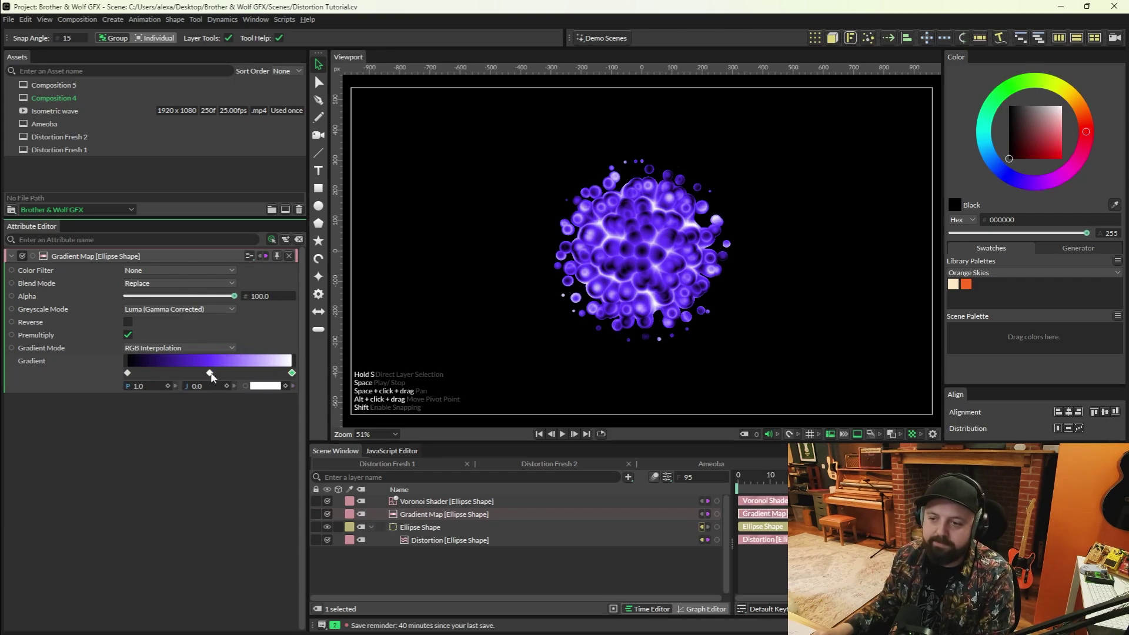
{"action": "left_click_drag", "start_coordinate": [210, 373], "coordinate": [212, 373]}
Set the middle gradient stop to a light purple (9b71ff) and preview the glowing blob.
{"action": "left_click", "coordinate": [267, 386]}
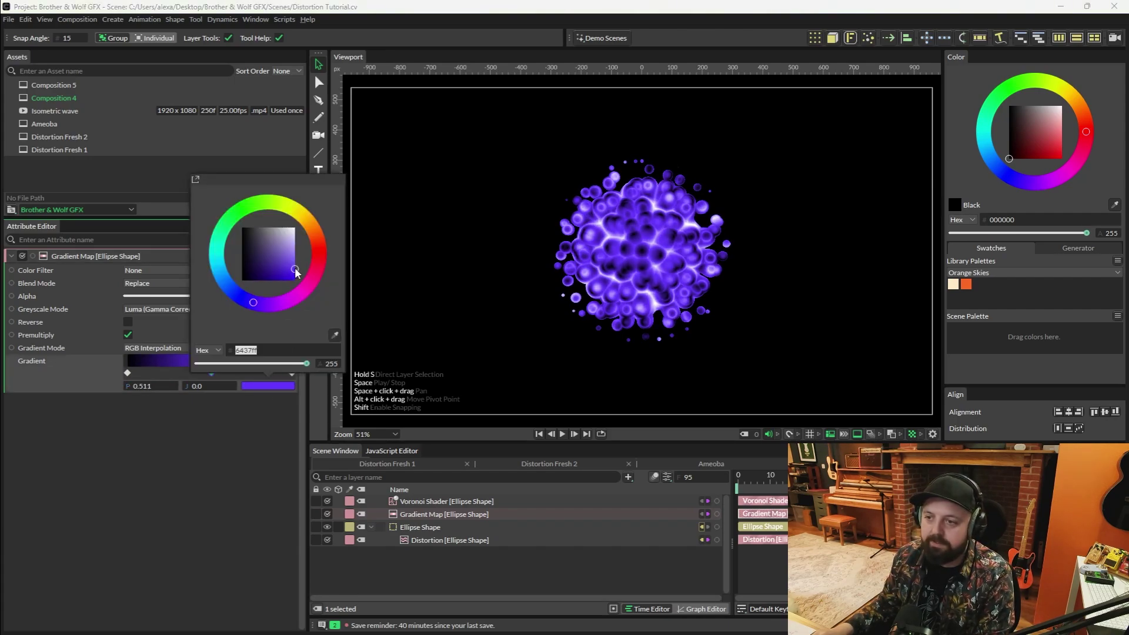
{"action": "left_click_drag", "start_coordinate": [295, 271], "coordinate": [294, 256]}
{"action": "mouse_move", "coordinate": [253, 304]}
{"action": "left_mouse_down"}
{"action": "mouse_move", "coordinate": [221, 302]}
{"action": "mouse_move", "coordinate": [180, 255]}
{"action": "mouse_move", "coordinate": [263, 204]}
{"action": "mouse_move", "coordinate": [313, 205]}
{"action": "mouse_move", "coordinate": [328, 228]}
{"action": "mouse_move", "coordinate": [305, 290]}
{"action": "mouse_move", "coordinate": [257, 303]}
{"action": "left_mouse_up"}
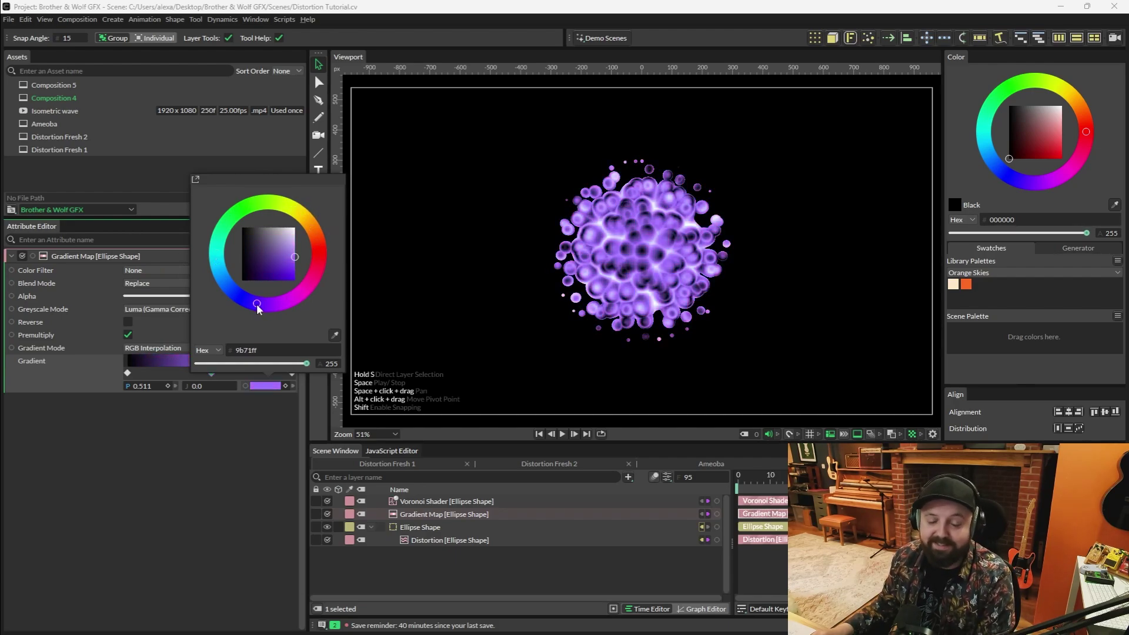
{"action": "left_click", "coordinate": [443, 571]}
{"action": "key", "text": "space"}
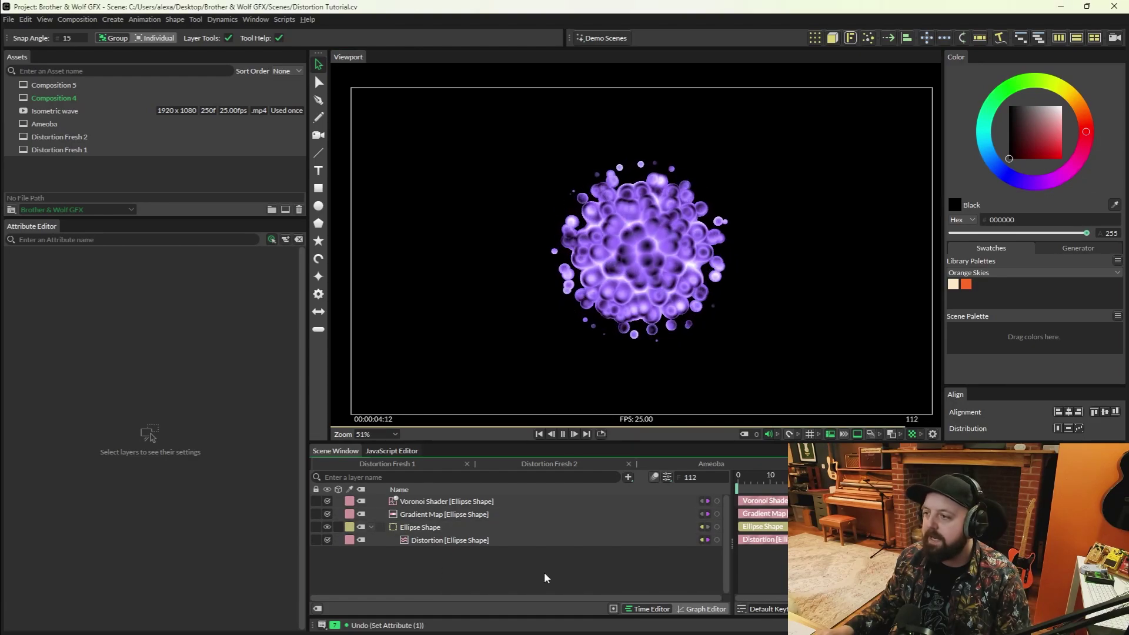
Add a Particle Emitter using the Ellipse Shape as Input Shape with Outward direction.
{"action": "left_click", "coordinate": [867, 39]}
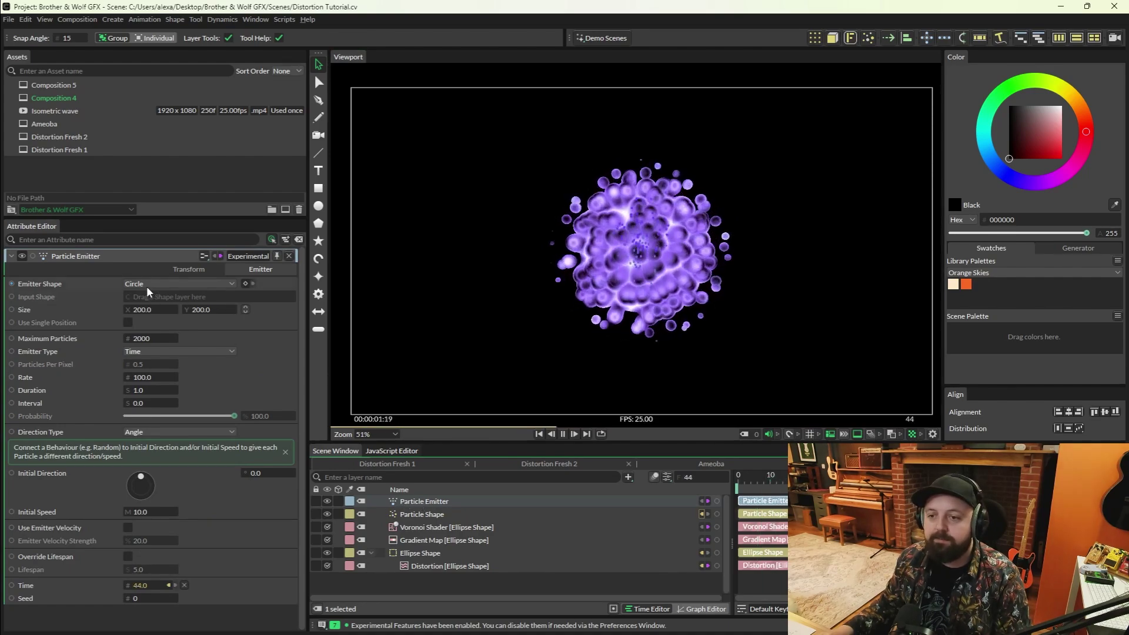
{"action": "left_click", "coordinate": [181, 282]}
{"action": "left_click", "coordinate": [168, 310]}
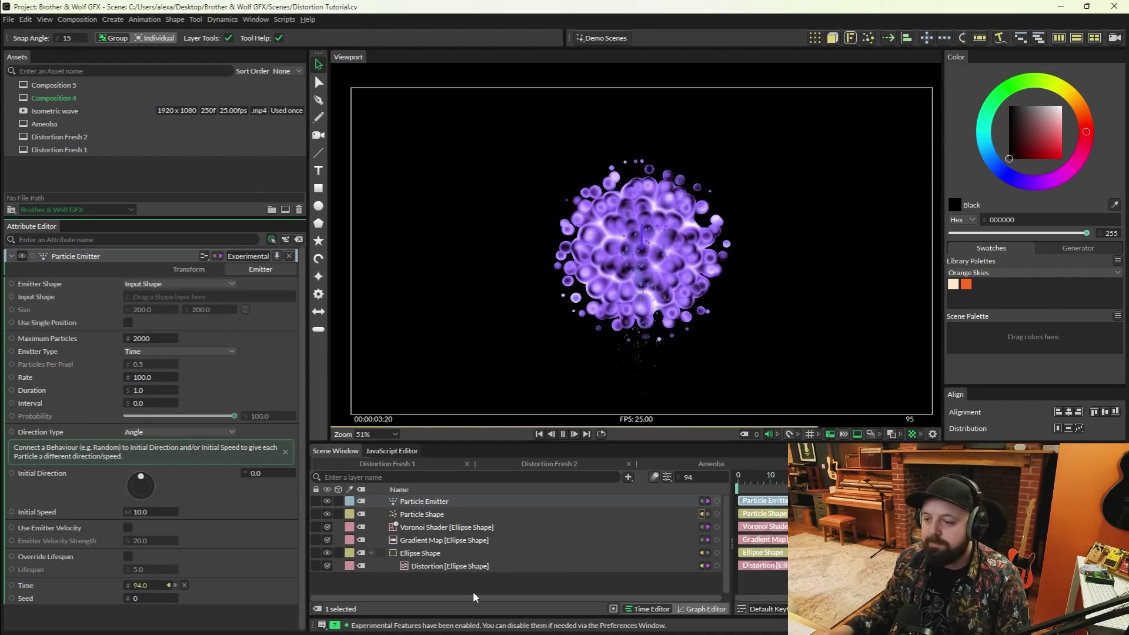
{"action": "left_click_drag", "start_coordinate": [395, 555], "coordinate": [152, 294]}
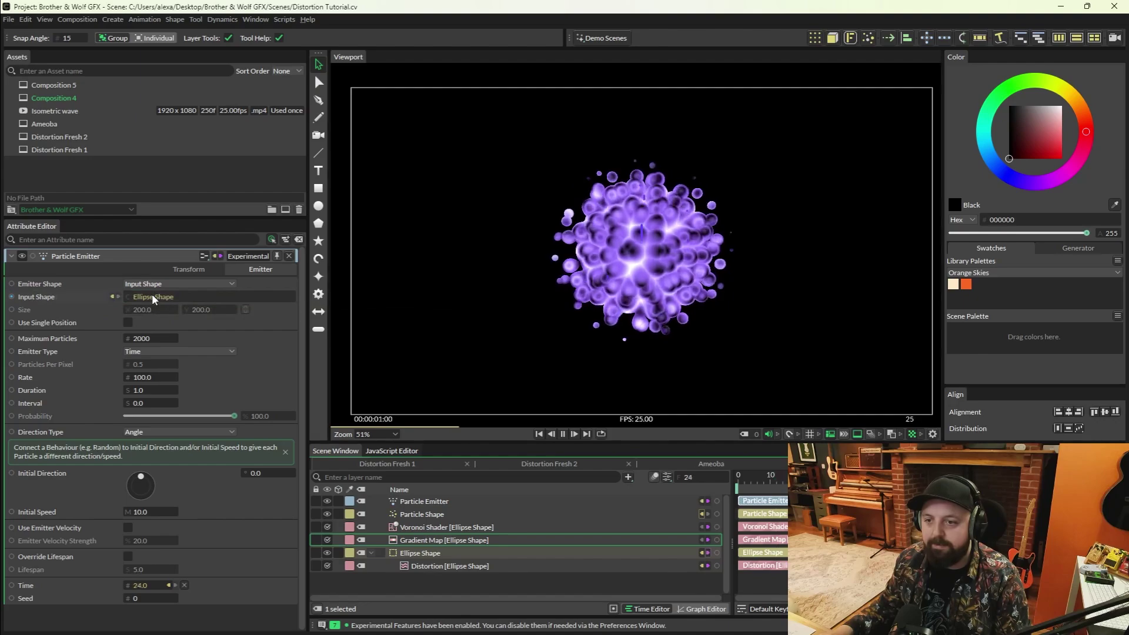
{"action": "left_click", "coordinate": [160, 432]}
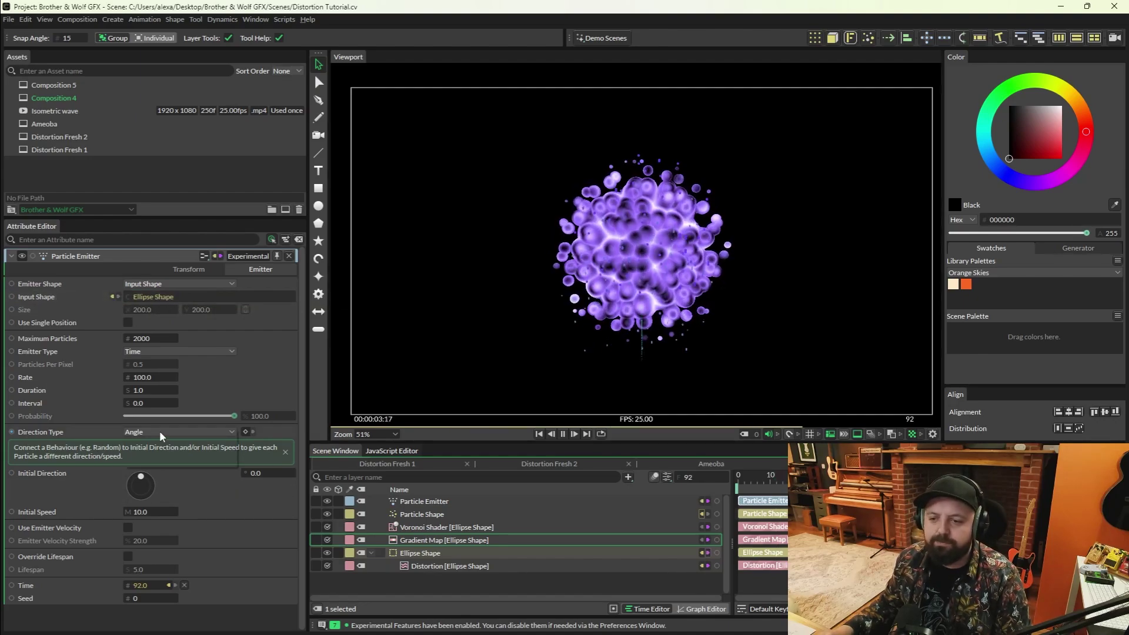
{"action": "left_click", "coordinate": [146, 462]}
{"action": "left_click", "coordinate": [384, 515]}
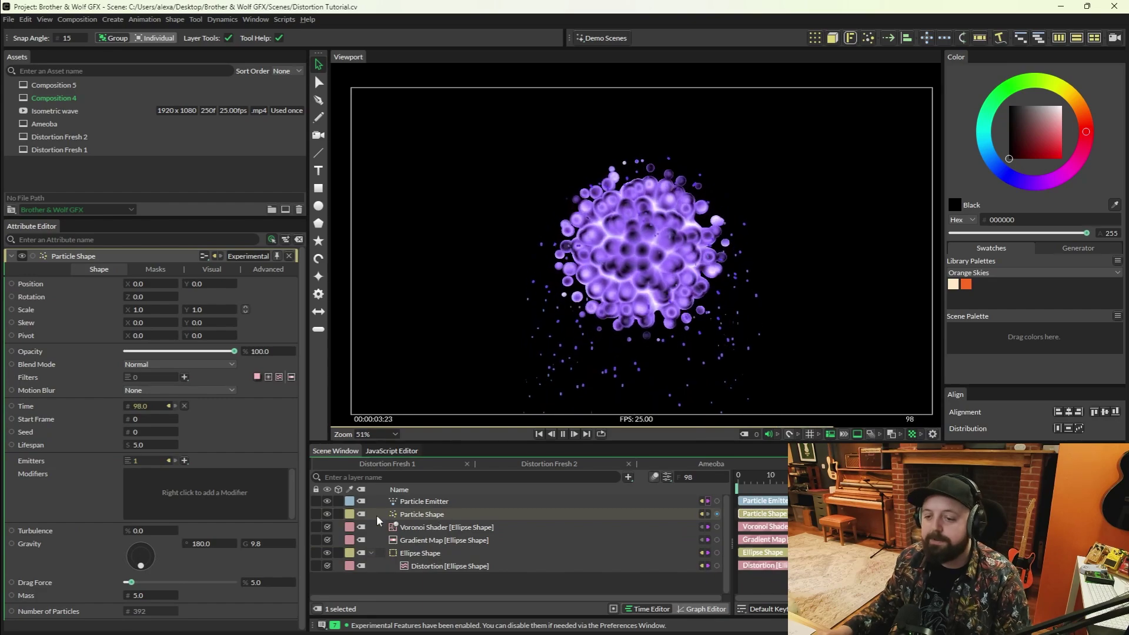
Set particle Gravity to 0 and add a Flow Field Modifier.
{"action": "double_click", "coordinate": [259, 544]}
{"action": "type", "text": "0"}
{"action": "key", "text": "Return"}
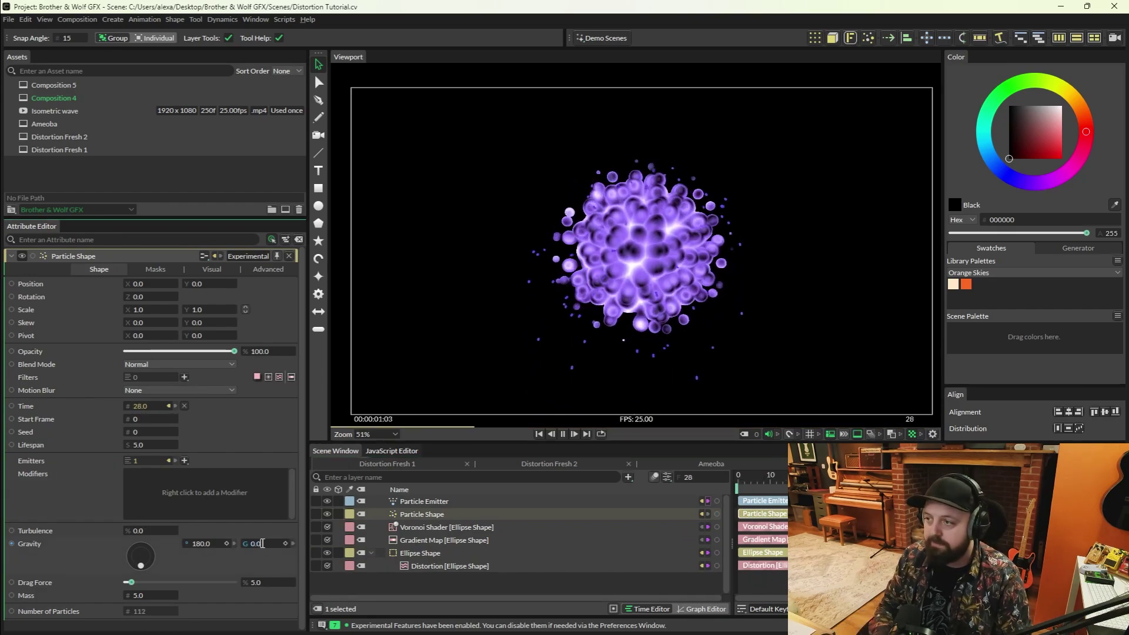
{"action": "right_click", "coordinate": [53, 486]}
{"action": "mouse_move", "coordinate": [150, 533]}
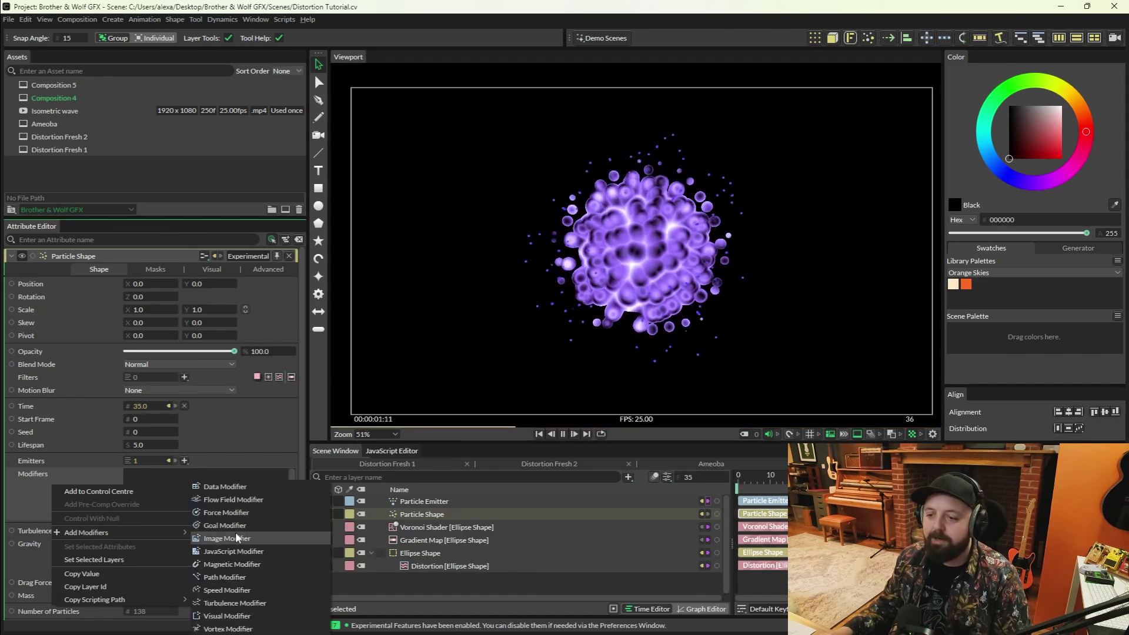
{"action": "left_click", "coordinate": [237, 499]}
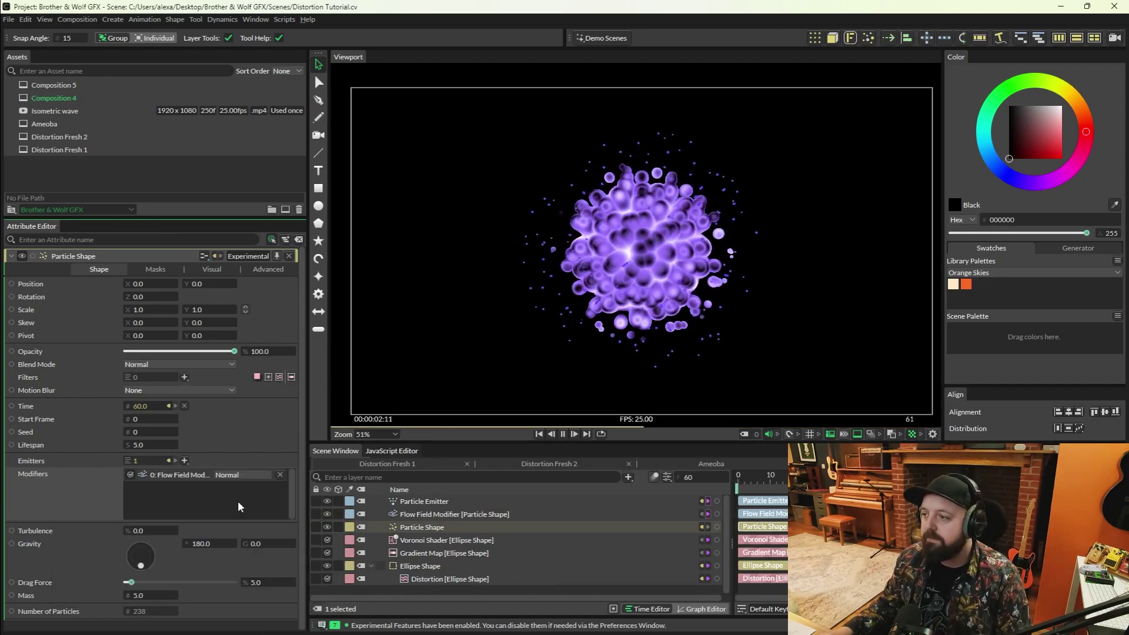
Give Scale Over Lifespan a bell curve so particles grow then shrink.
{"action": "left_click", "coordinate": [213, 267]}
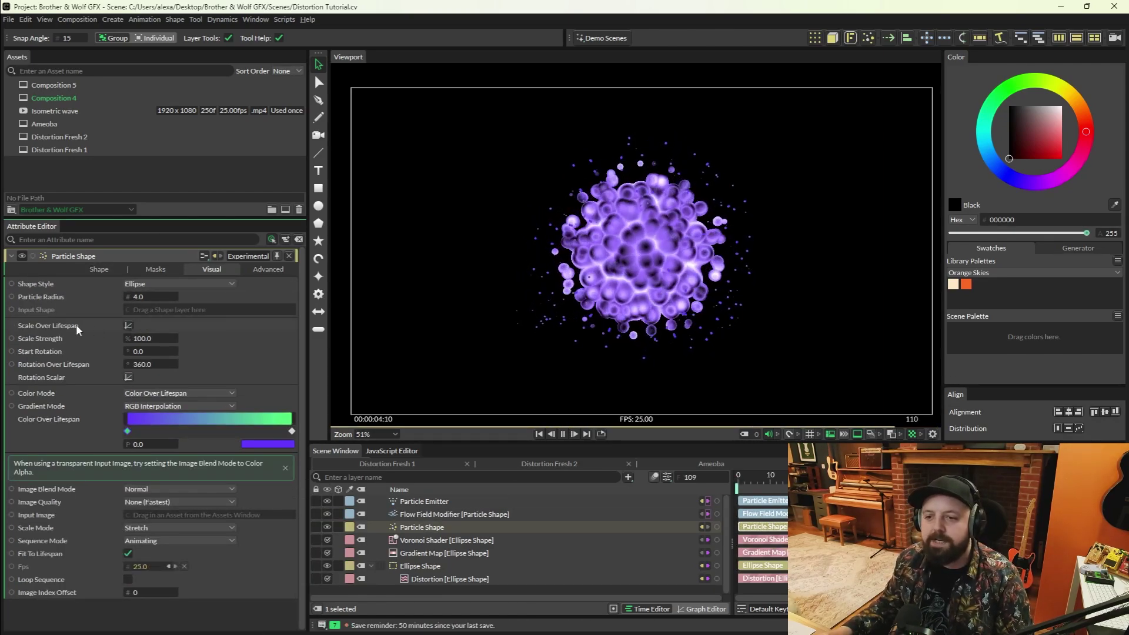
{"action": "left_click", "coordinate": [128, 325]}
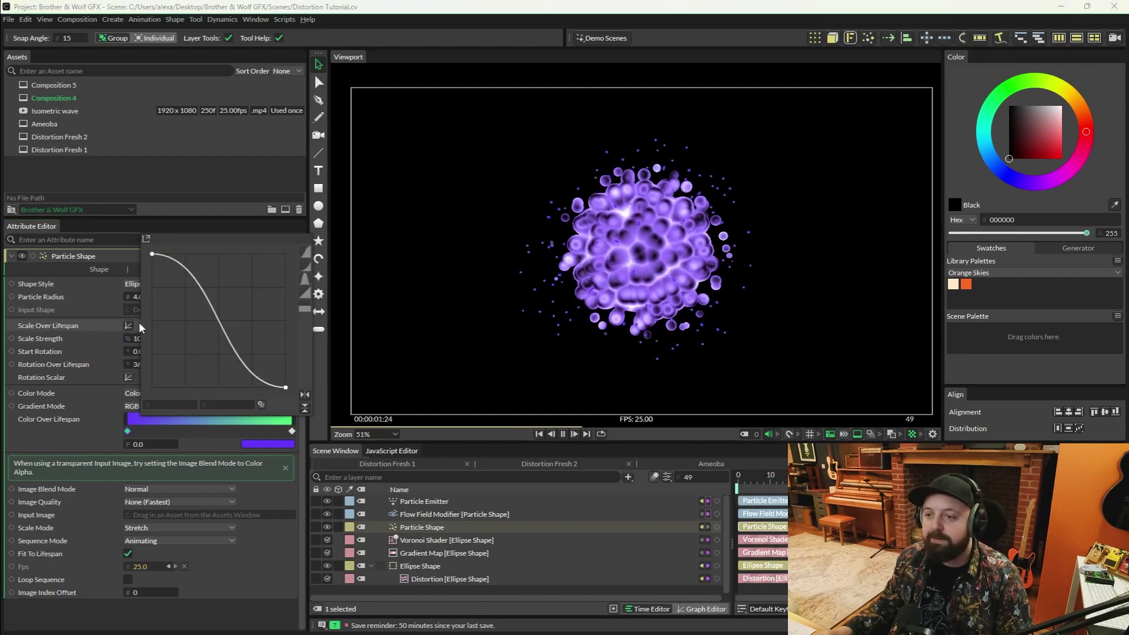
{"action": "left_click", "coordinate": [303, 284]}
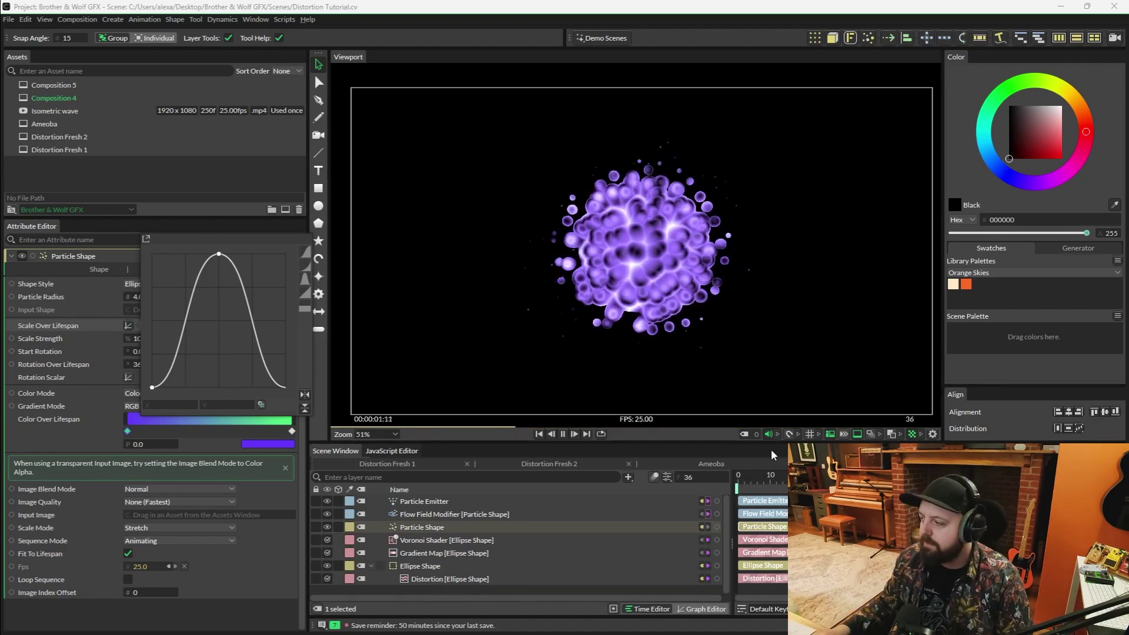
{"action": "left_click", "coordinate": [563, 433]}
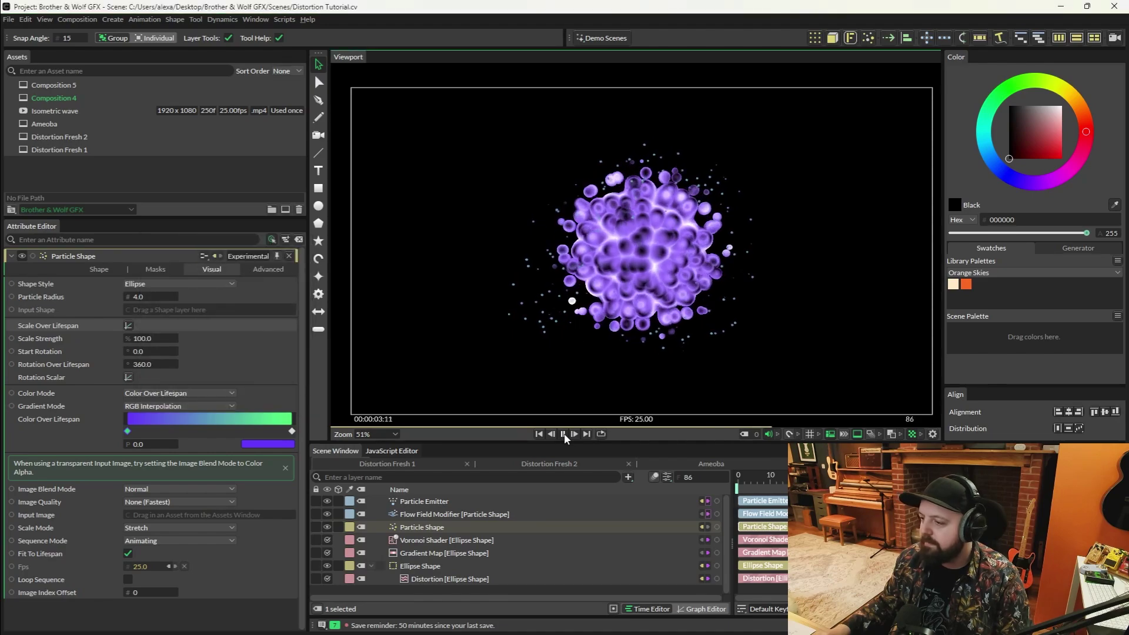
Add a Background Shape and move it to the bottom of the layer list.
{"action": "key", "text": "space"}
{"action": "left_click", "coordinate": [428, 588]}
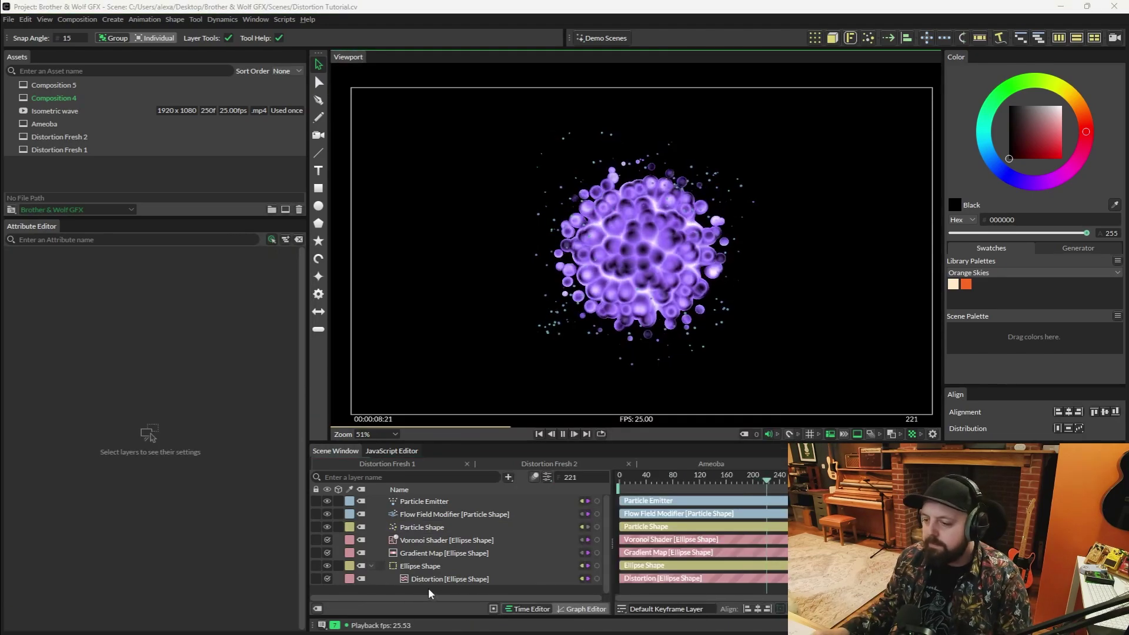
{"action": "left_click", "coordinate": [371, 566]}
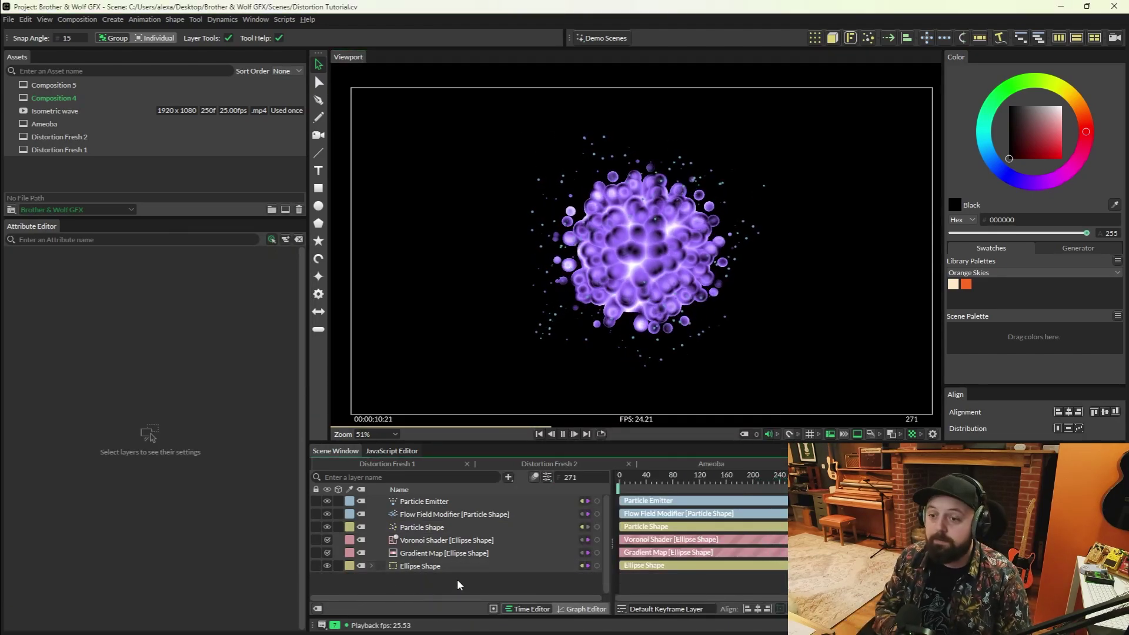
{"action": "key", "text": "Tab"}
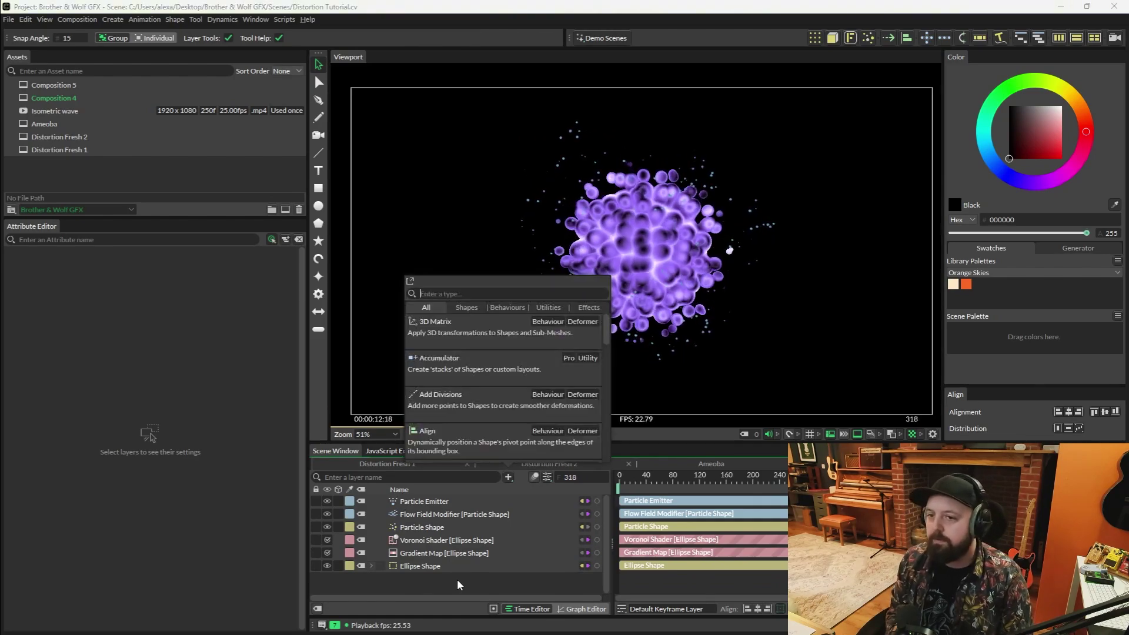
{"action": "type", "text": "backg"}
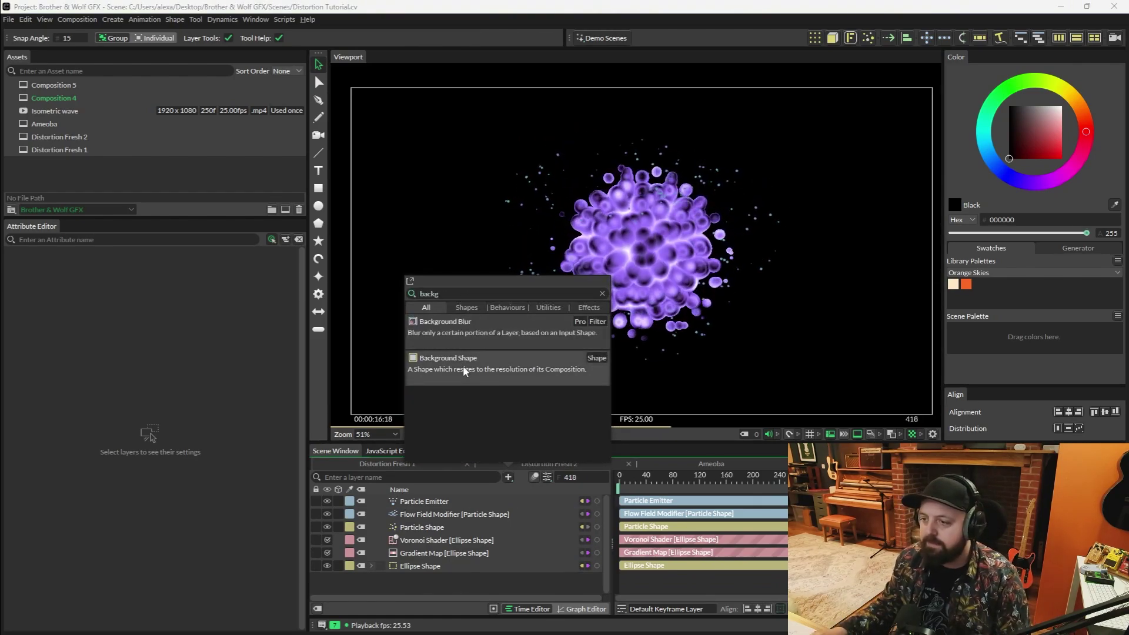
{"action": "left_click", "coordinate": [463, 363]}
{"action": "left_click_drag", "start_coordinate": [439, 501], "coordinate": [442, 585]}
Fill the background with a Multi-Point Gradient Shader.
{"action": "left_click", "coordinate": [101, 269]}
{"action": "right_click", "coordinate": [86, 334]}
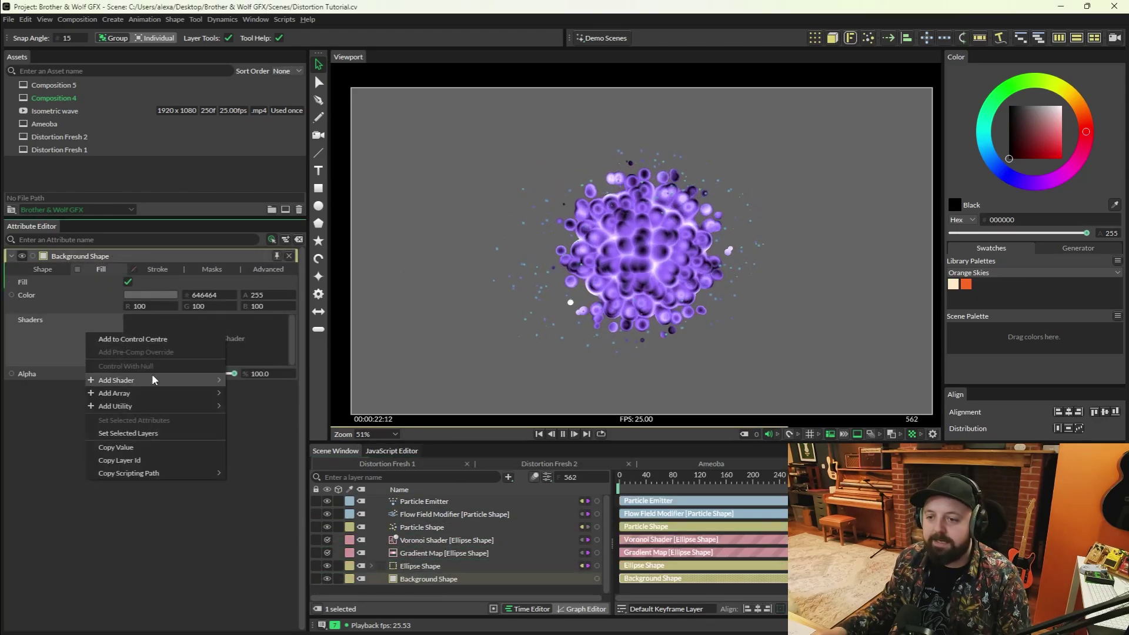
{"action": "mouse_move", "coordinate": [177, 380]}
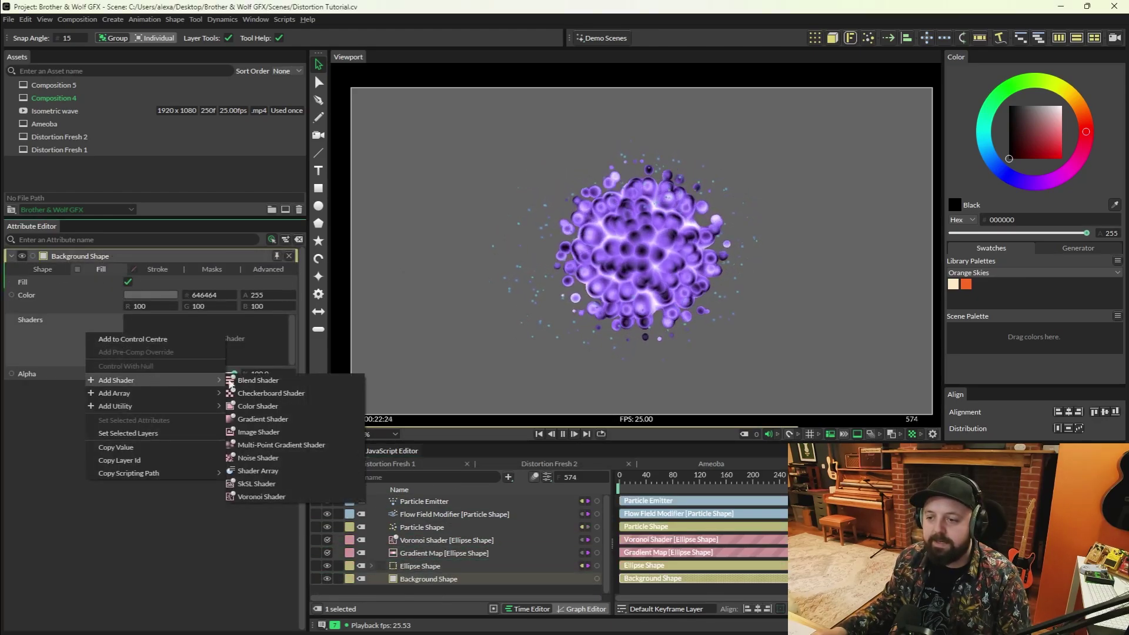
{"action": "left_click", "coordinate": [281, 443]}
Centre the white gradient point and place dark points around the frame edges.
{"action": "left_click", "coordinate": [404, 577]}
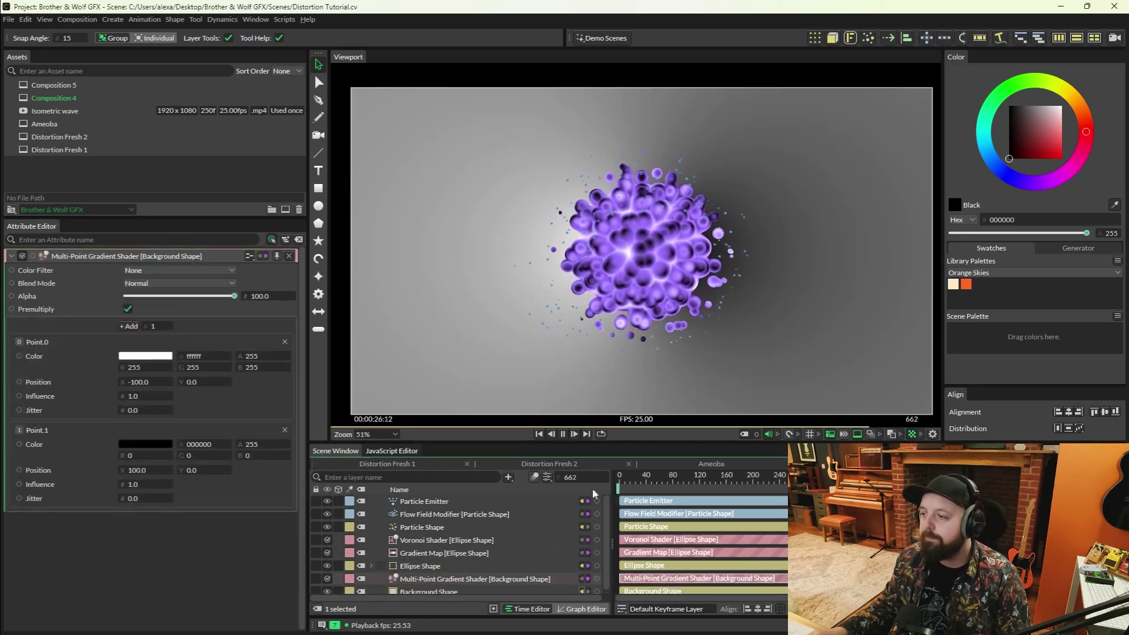
{"action": "key", "text": "space"}
{"action": "left_click_drag", "start_coordinate": [672, 251], "coordinate": [864, 376]}
{"action": "left_click_drag", "start_coordinate": [612, 251], "coordinate": [645, 257]}
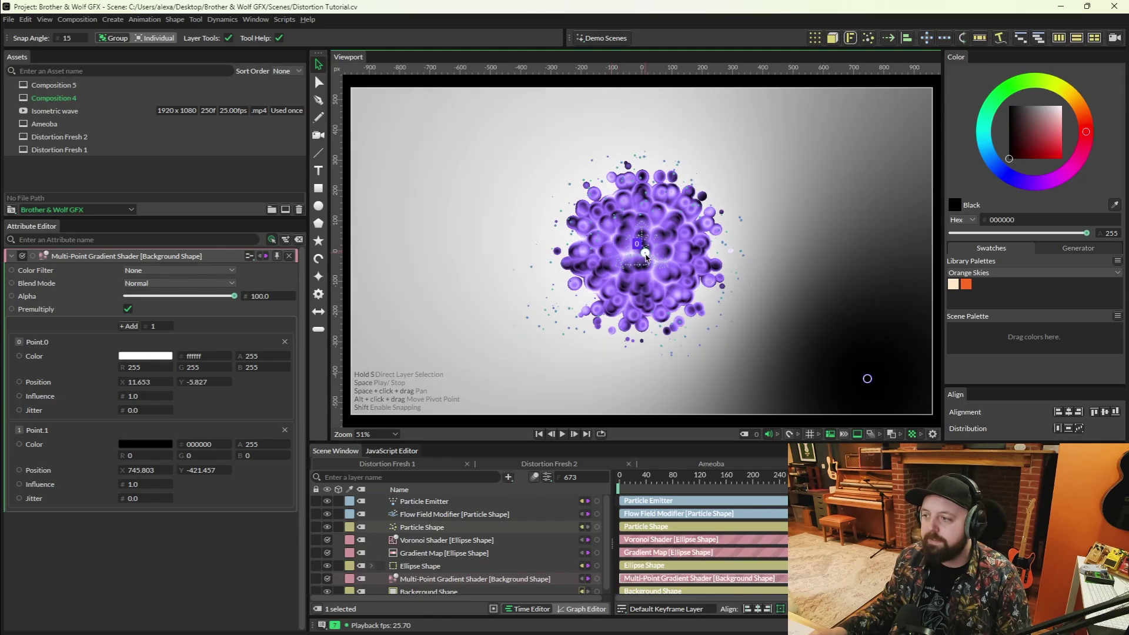
{"action": "left_click", "coordinate": [839, 96]}
{"action": "left_click_drag", "start_coordinate": [839, 96], "coordinate": [845, 90]}
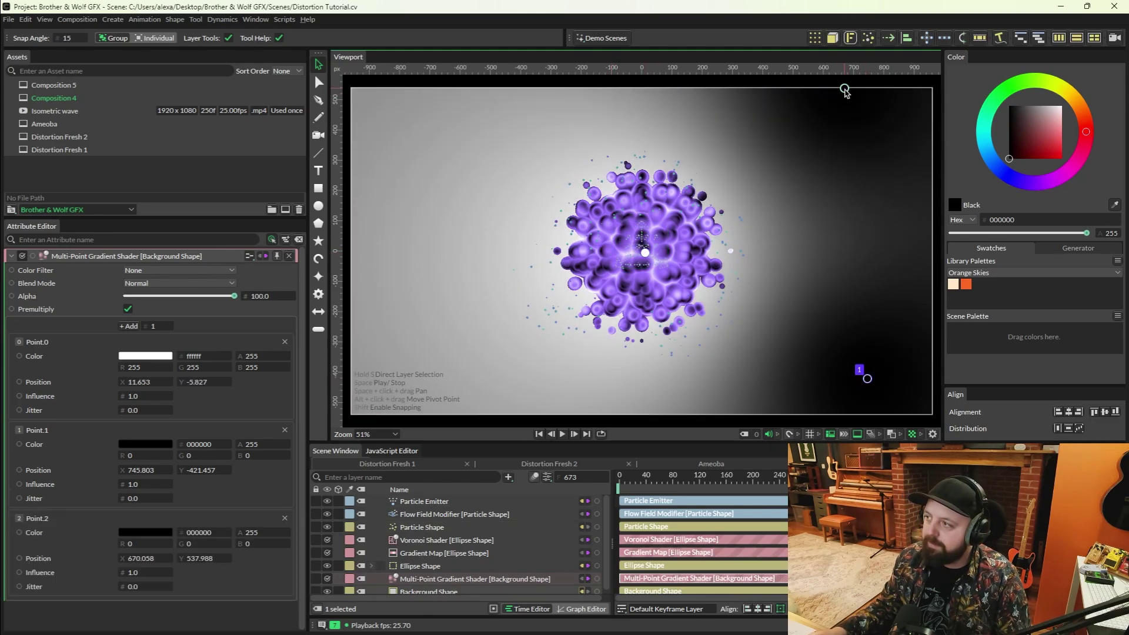
{"action": "left_click", "coordinate": [517, 88]}
{"action": "left_click_drag", "start_coordinate": [517, 88], "coordinate": [454, 89]}
{"action": "left_click", "coordinate": [469, 211]}
{"action": "left_click_drag", "start_coordinate": [469, 212], "coordinate": [482, 412]}
Link Point.1 and Point.2 influence and raise it to 3.11, then preview.
{"action": "left_click_drag", "start_coordinate": [19, 484], "coordinate": [13, 572]}
{"action": "scroll", "coordinate": [64, 552], "scroll_direction": "down", "scroll_amount": 3}
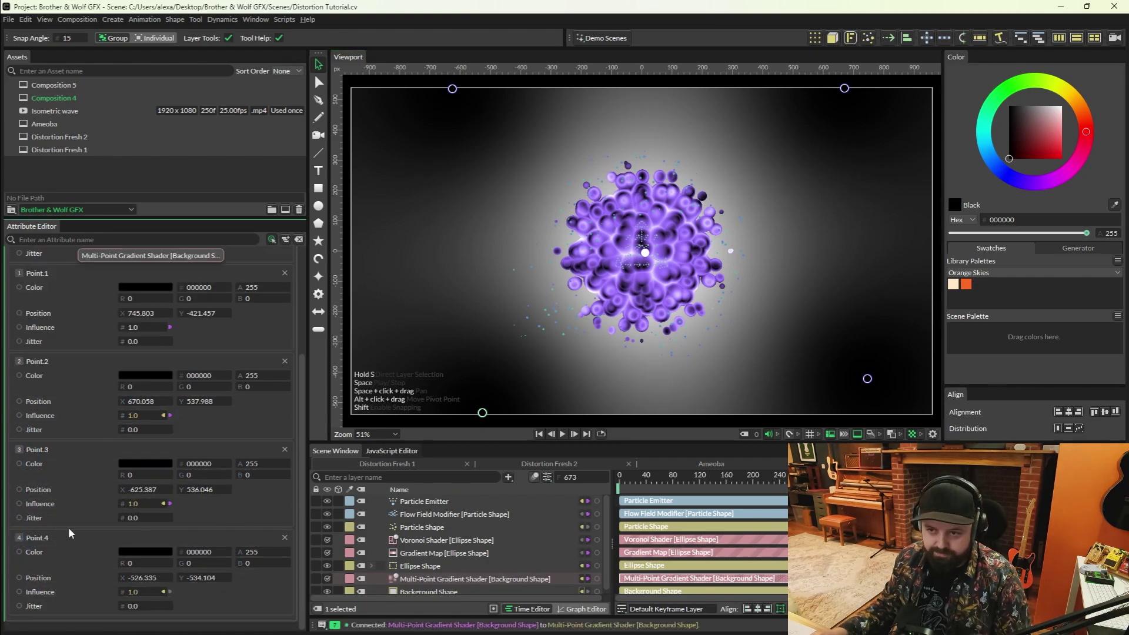
{"action": "scroll", "coordinate": [68, 526], "scroll_direction": "up", "scroll_amount": 3}
{"action": "left_click_drag", "start_coordinate": [40, 484], "coordinate": [88, 484]}
{"action": "left_click", "coordinate": [561, 435]}
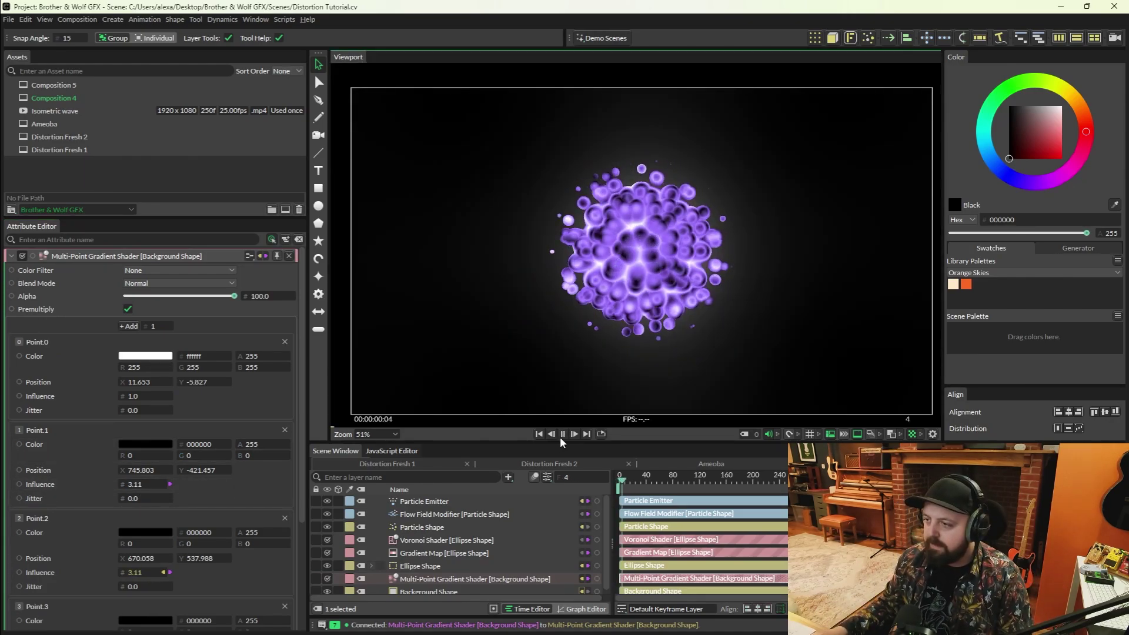
{"action": "scroll", "coordinate": [604, 288], "scroll_direction": "up", "scroll_amount": 5}
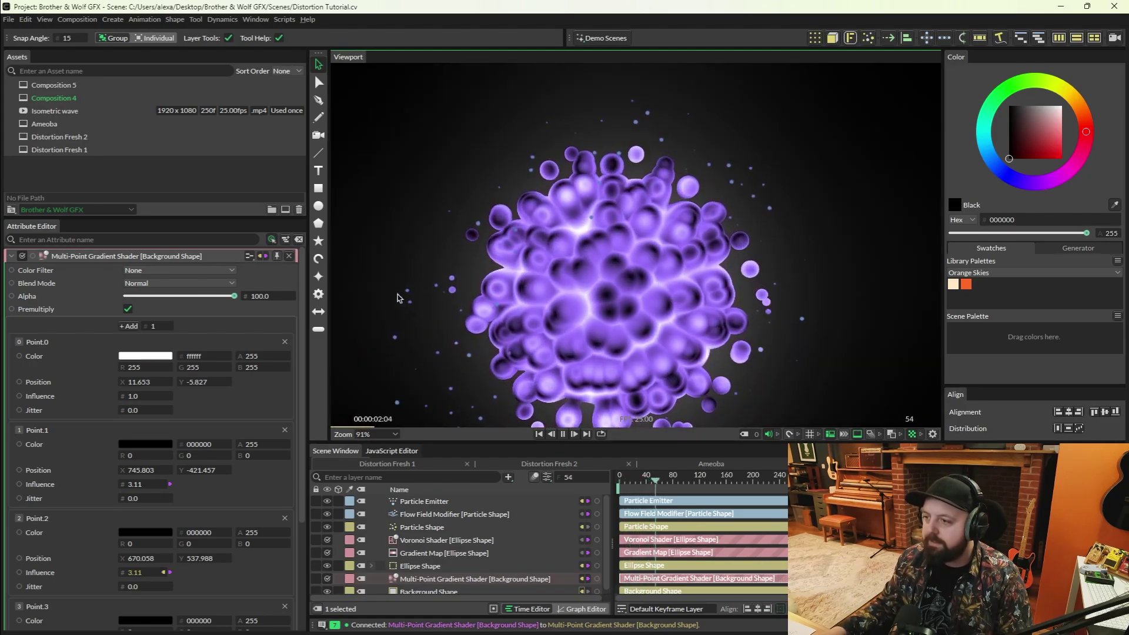
{"action": "scroll", "coordinate": [604, 288], "scroll_direction": "down", "scroll_amount": 5}
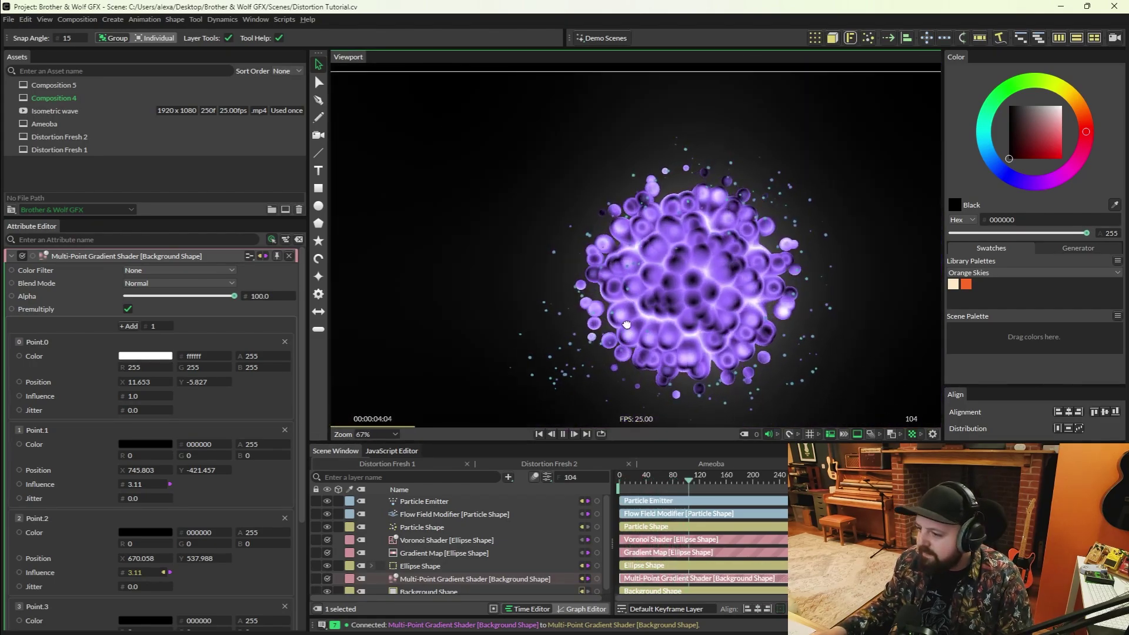
{"action": "scroll", "coordinate": [436, 549], "scroll_direction": "down", "scroll_amount": 1}
{"action": "left_click", "coordinate": [436, 562]}
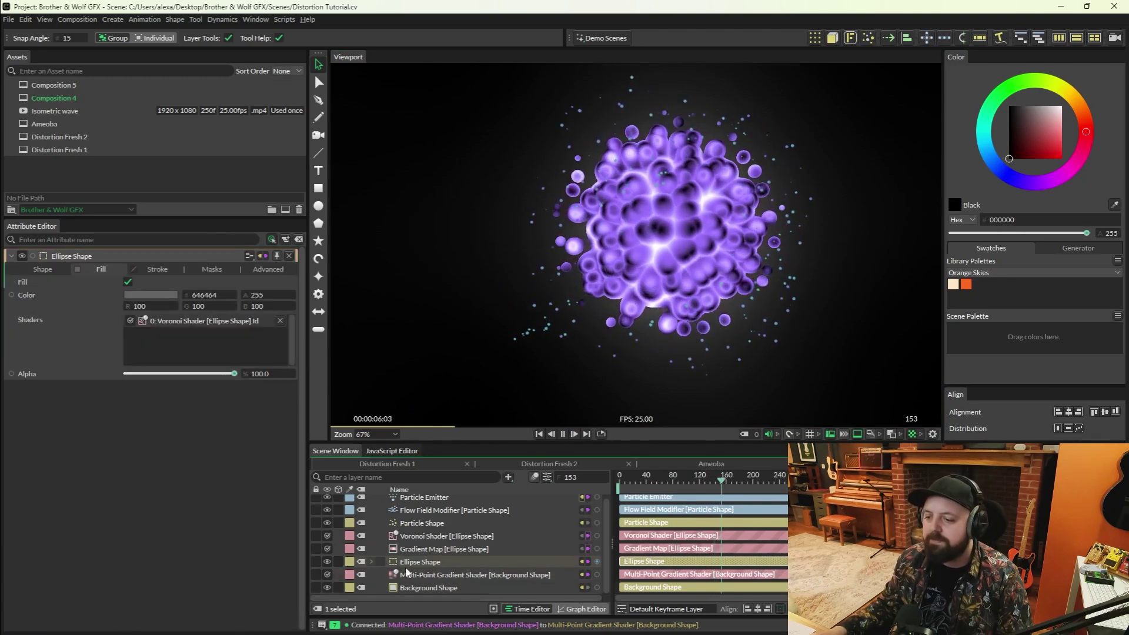
Add a Blur filter to the ellipse with Amount reduced to about 0.8.
{"action": "left_click", "coordinate": [42, 269]}
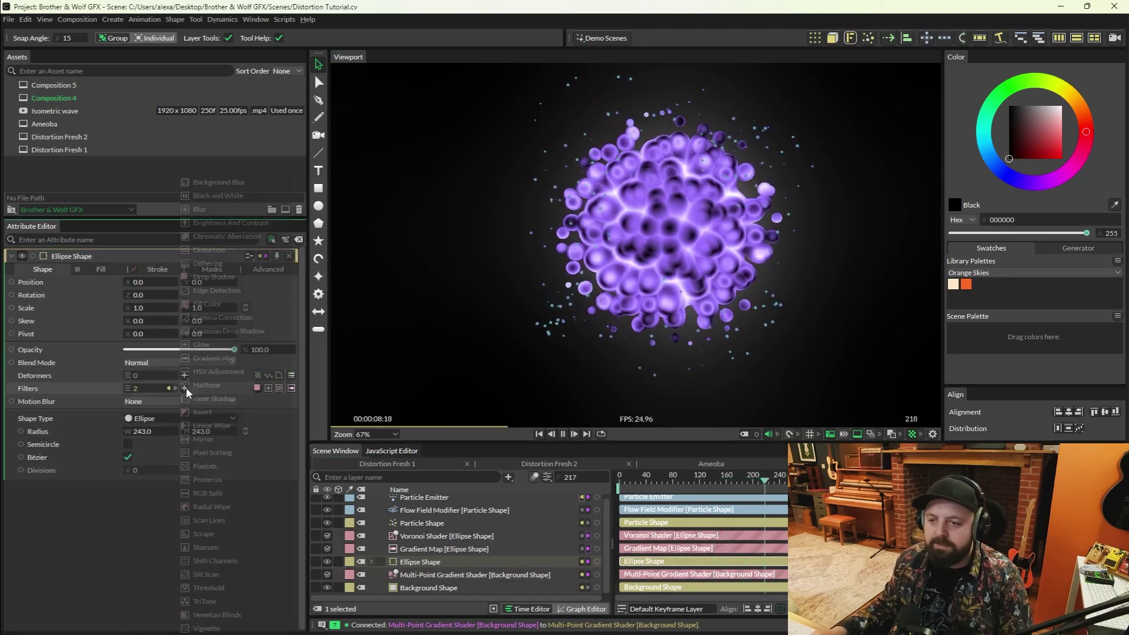
{"action": "left_click", "coordinate": [186, 387]}
{"action": "left_click", "coordinate": [203, 210]}
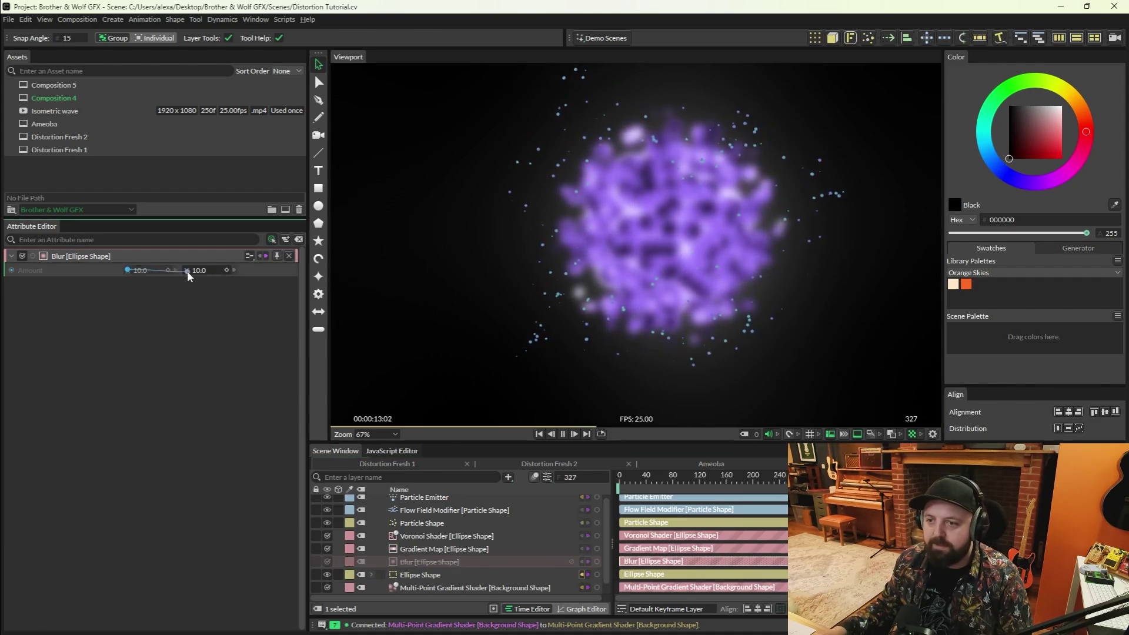
{"action": "left_click_drag", "start_coordinate": [187, 271], "coordinate": [162, 270]}
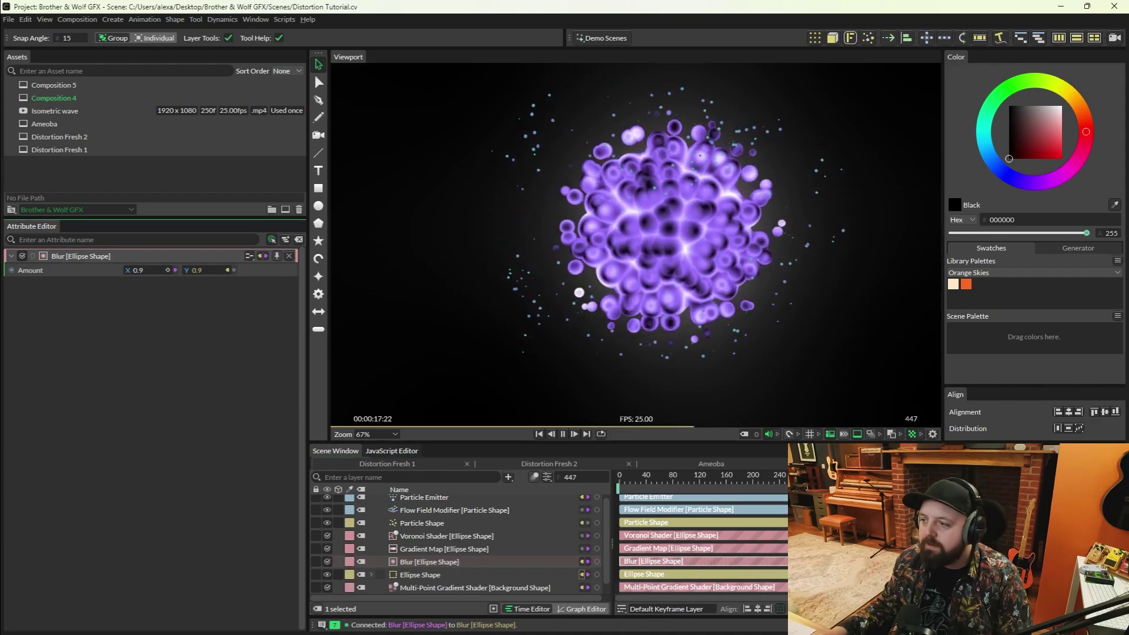
{"action": "scroll", "coordinate": [447, 311], "scroll_direction": "down", "scroll_amount": 3}
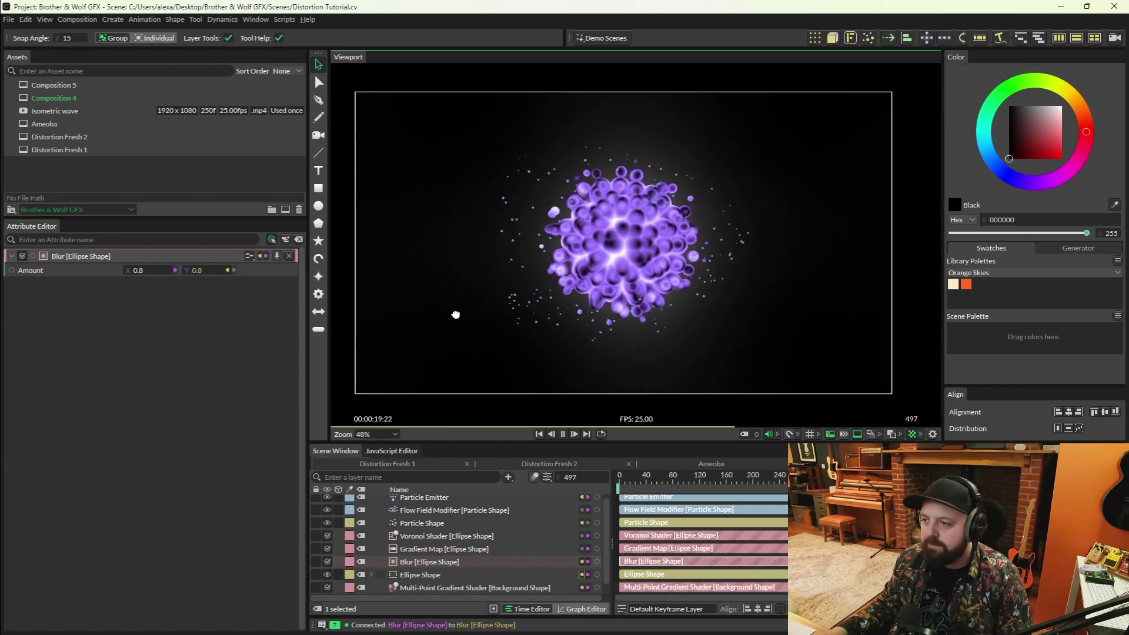
{"action": "left_click", "coordinate": [439, 519]}
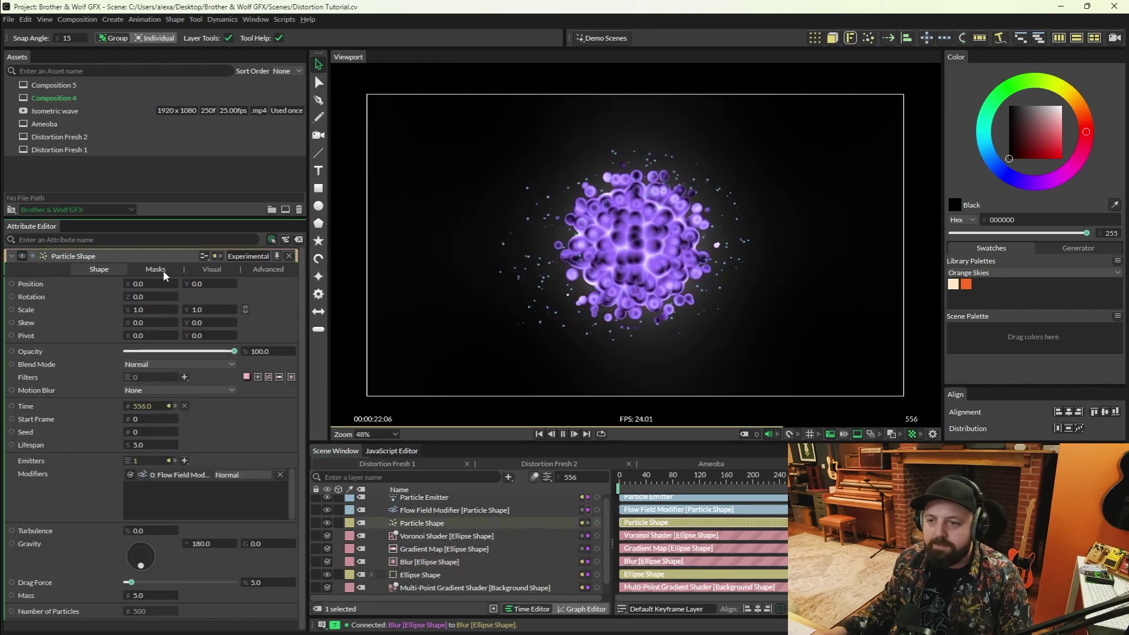
Check the Color Over Lifespan end stop, then lower the Particle Shape opacity to 25.
{"action": "left_click", "coordinate": [202, 270]}
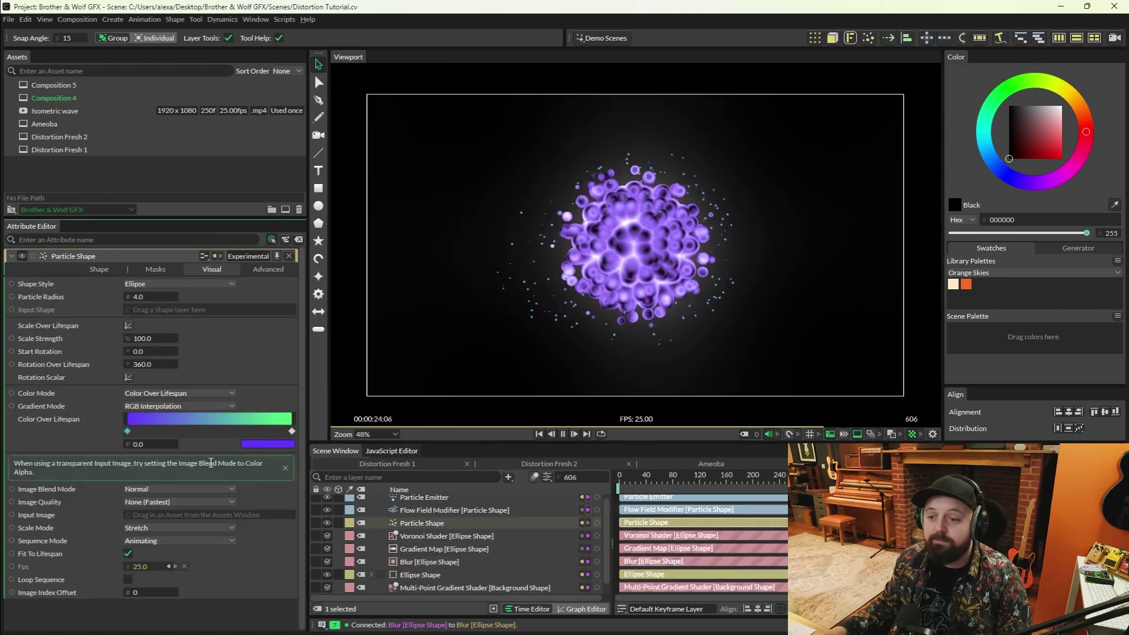
{"action": "left_click", "coordinate": [293, 432]}
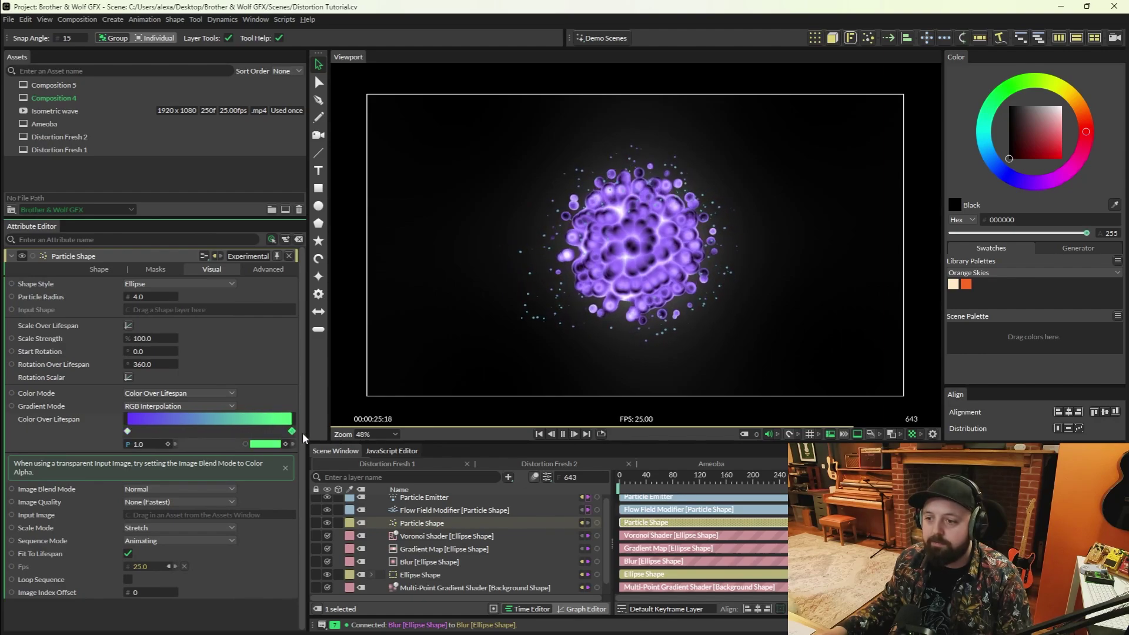
{"action": "left_click", "coordinate": [275, 445]}
{"action": "left_click", "coordinate": [100, 270]}
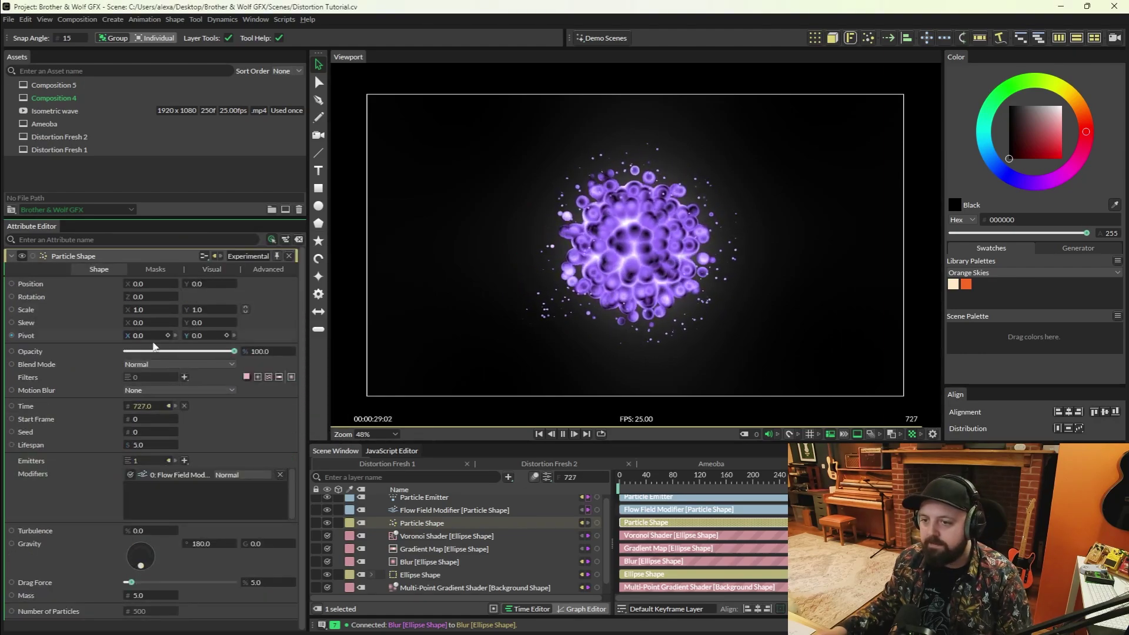
{"action": "left_click_drag", "start_coordinate": [163, 351], "coordinate": [153, 354]}
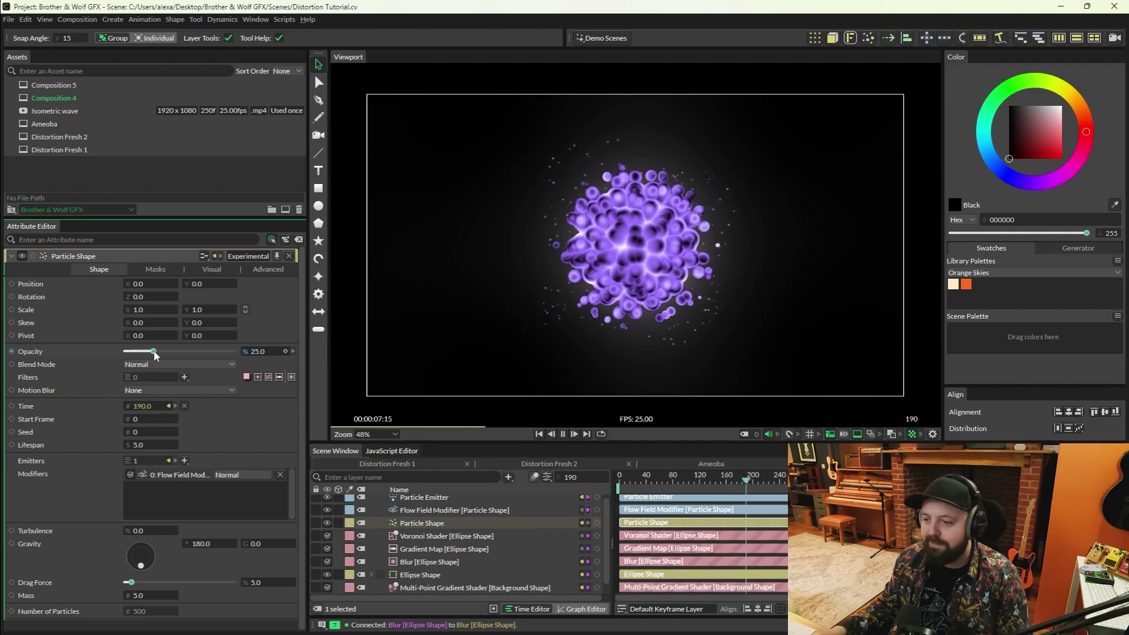
{"action": "left_click", "coordinate": [436, 573]}
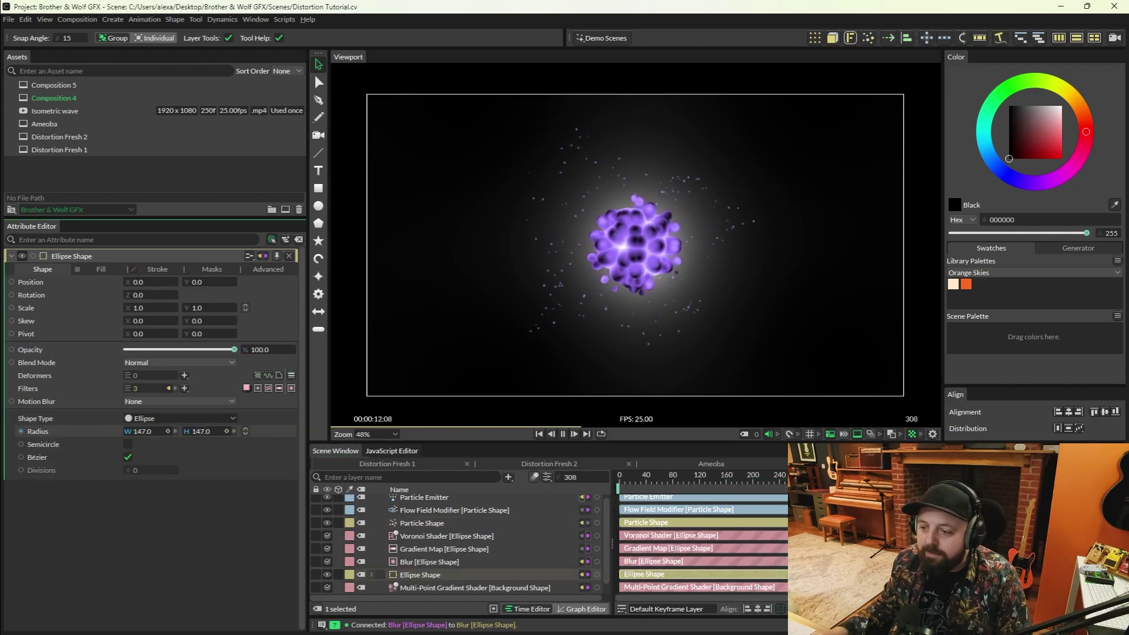
Group Particle Shape with Ellipse Shape using Ctrl+G and make the group a Duplicator's input.
{"action": "left_click", "coordinate": [423, 523], "text": "ctrl"}
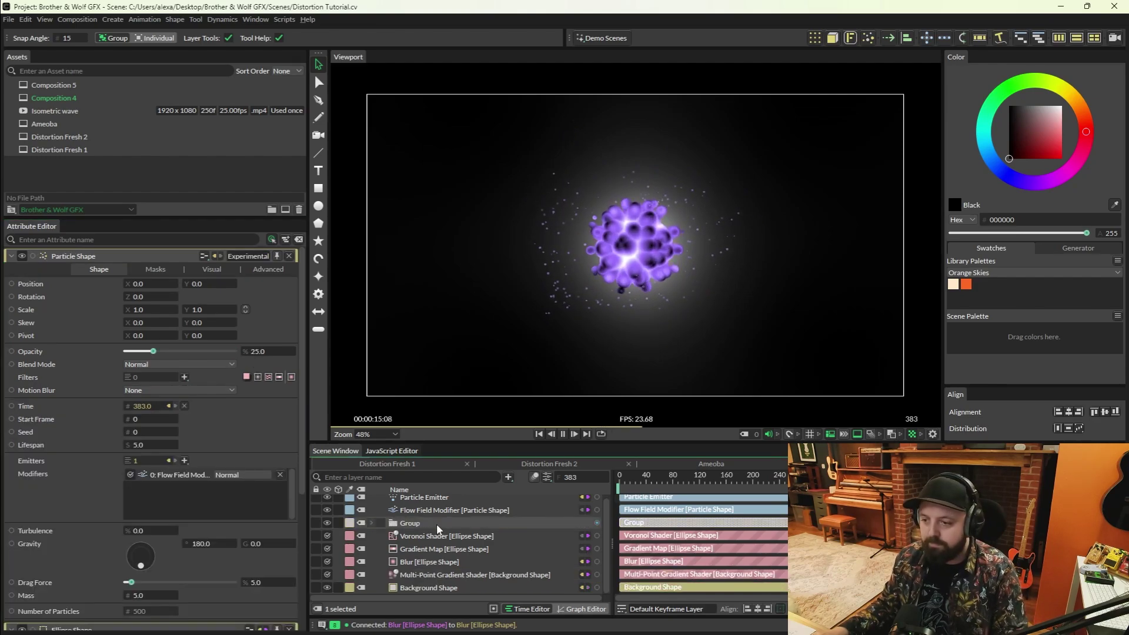
{"action": "key", "text": "ctrl+g"}
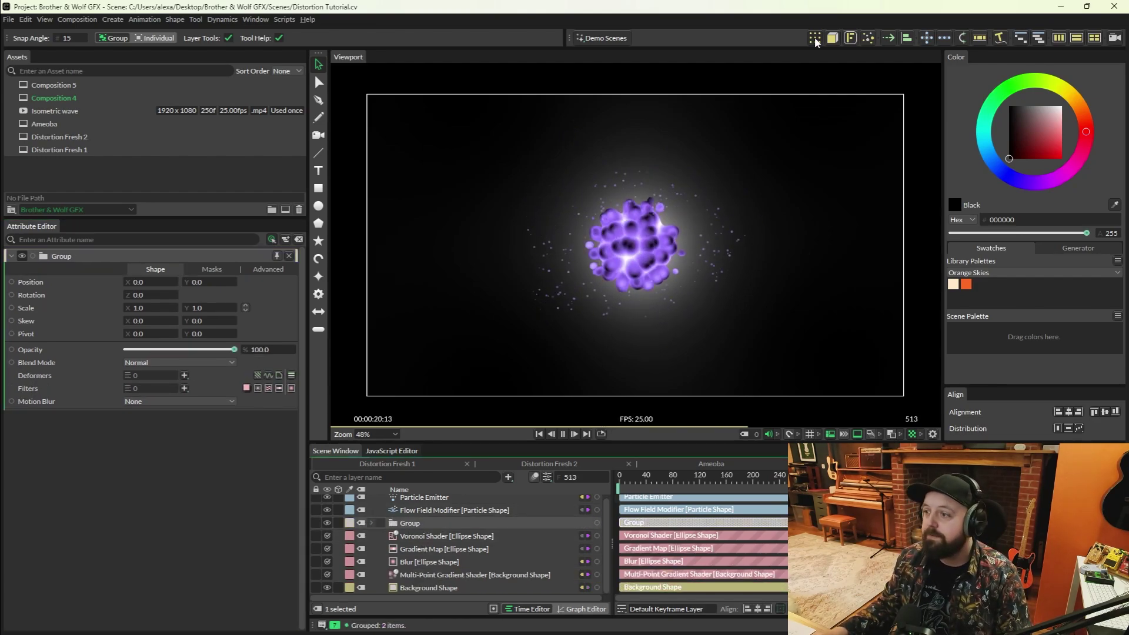
{"action": "key", "text": "ctrl+shift+d"}
{"action": "left_click", "coordinate": [155, 433]}
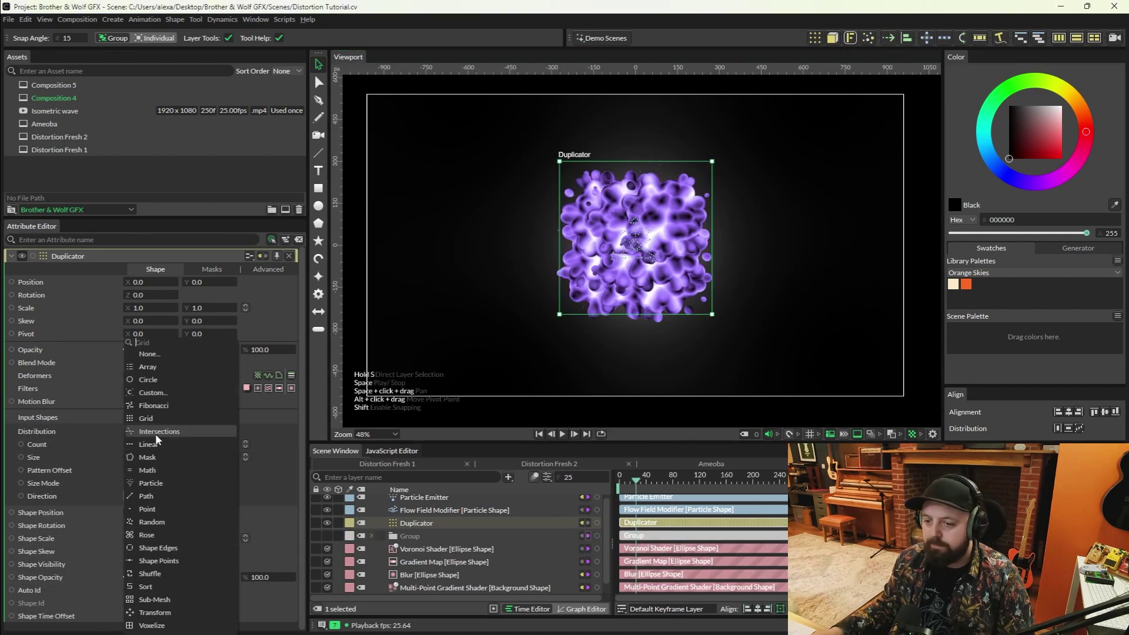
Set the Duplicator to Random distribution with 8 copies and enable Relax at distance 342.9.
{"action": "left_click", "coordinate": [141, 521]}
{"action": "double_click", "coordinate": [169, 468]}
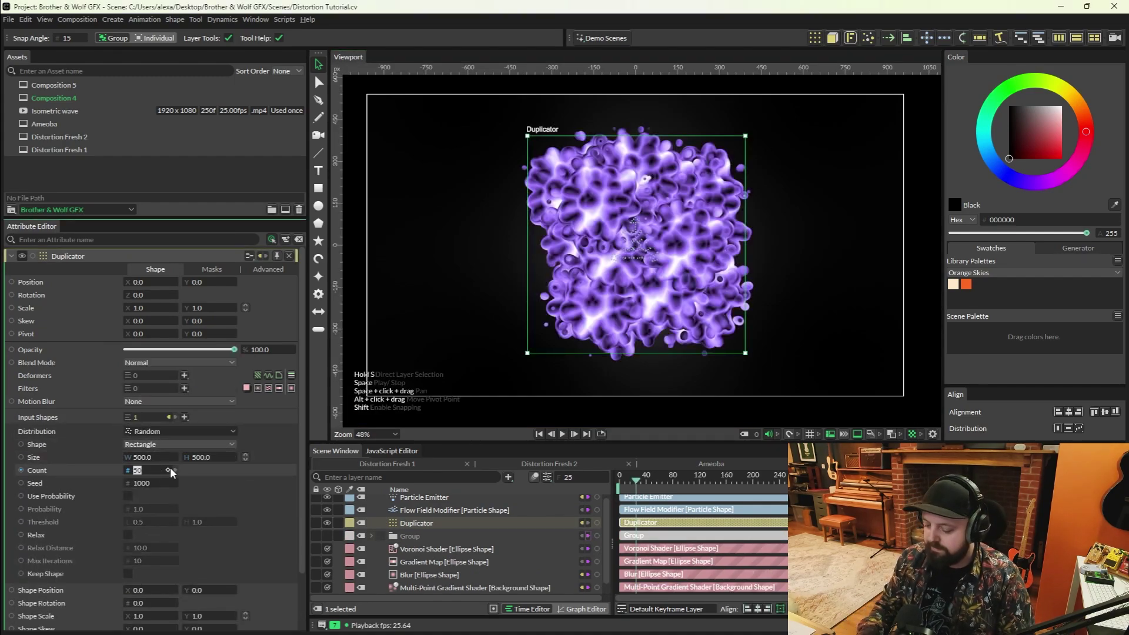
{"action": "type", "text": "8"}
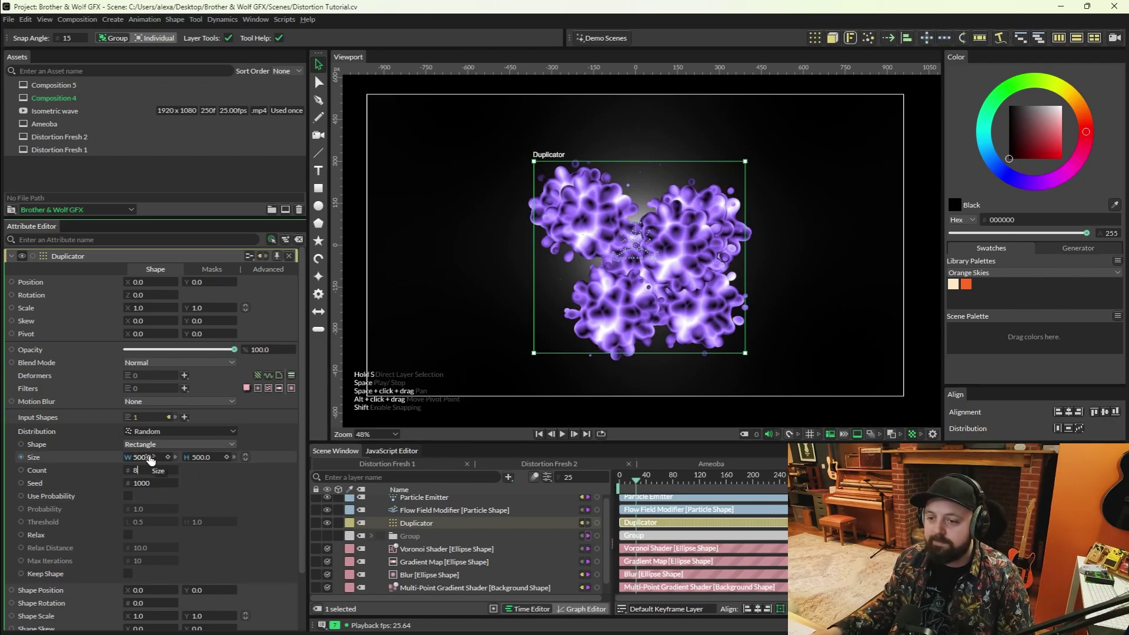
{"action": "key", "text": "space"}
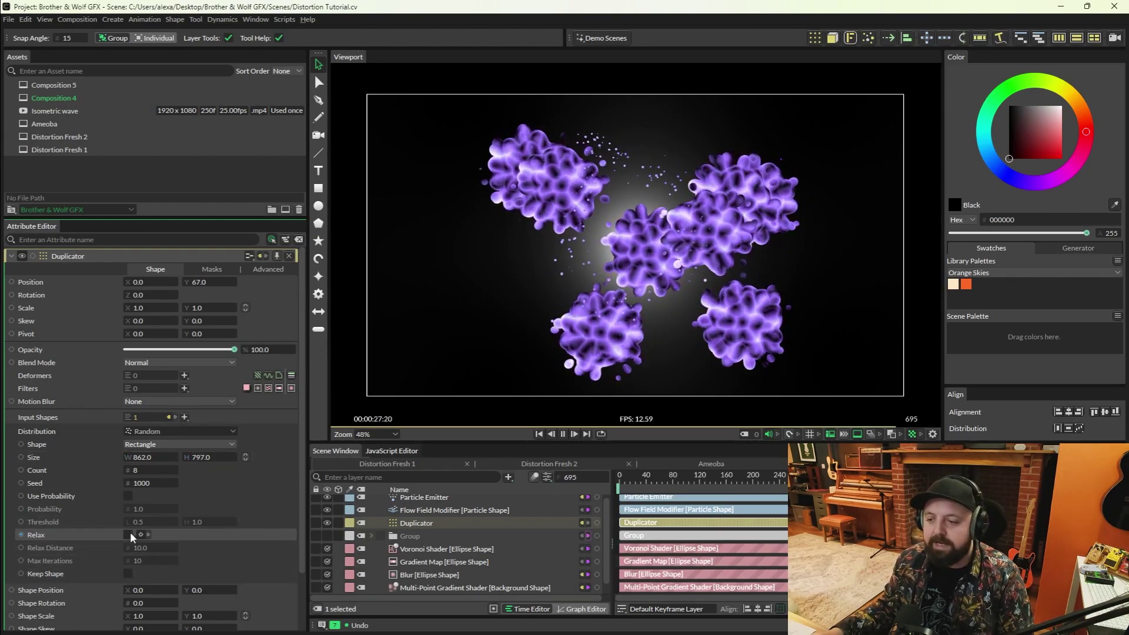
{"action": "left_click", "coordinate": [127, 535]}
{"action": "left_click_drag", "start_coordinate": [51, 550], "coordinate": [65, 549]}
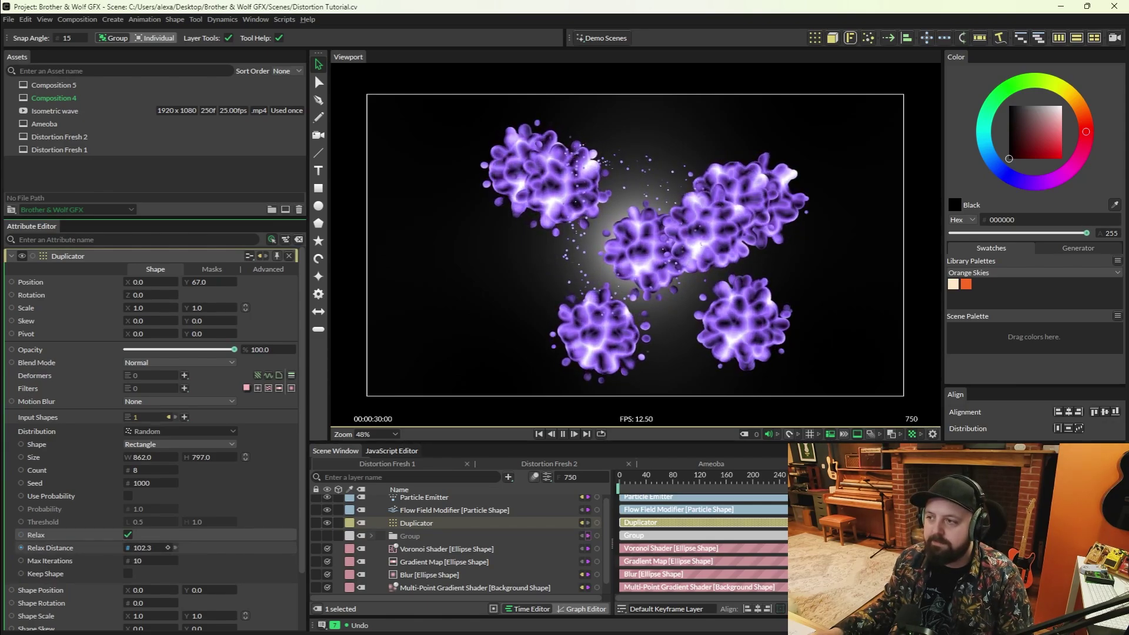
{"action": "mouse_move", "coordinate": [51, 548]}
{"action": "left_mouse_down"}
{"action": "mouse_move", "coordinate": [83, 547]}
{"action": "mouse_move", "coordinate": [35, 549]}
{"action": "mouse_move", "coordinate": [56, 549]}
{"action": "left_mouse_up"}
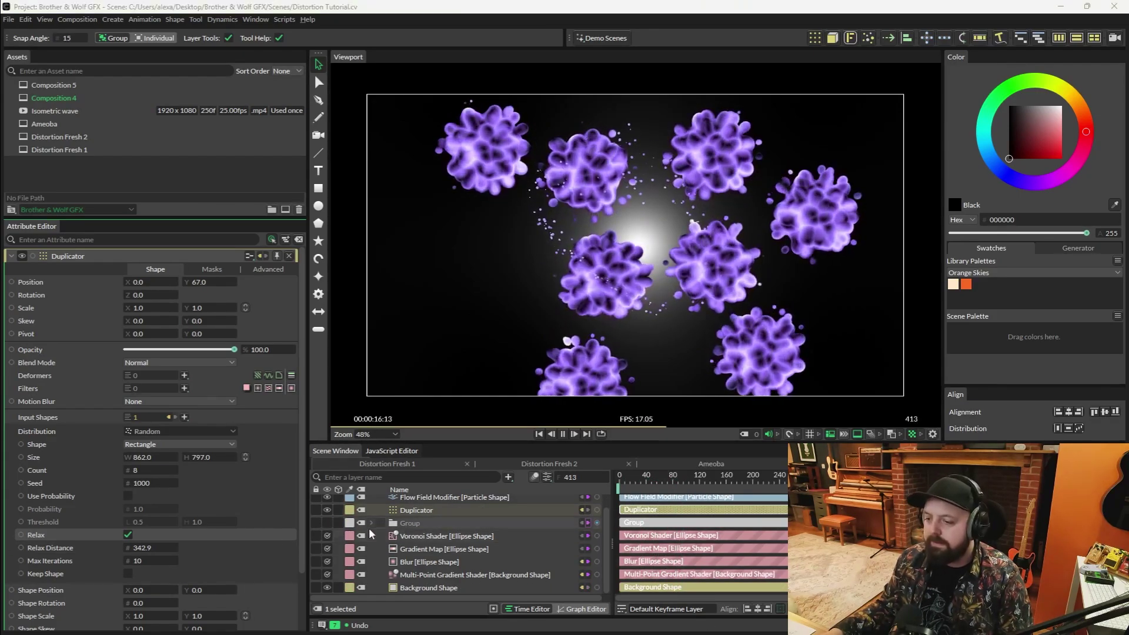
Add a Random behaviour to the grouped Ellipse Shape's Radius.
{"action": "left_click", "coordinate": [371, 523]}
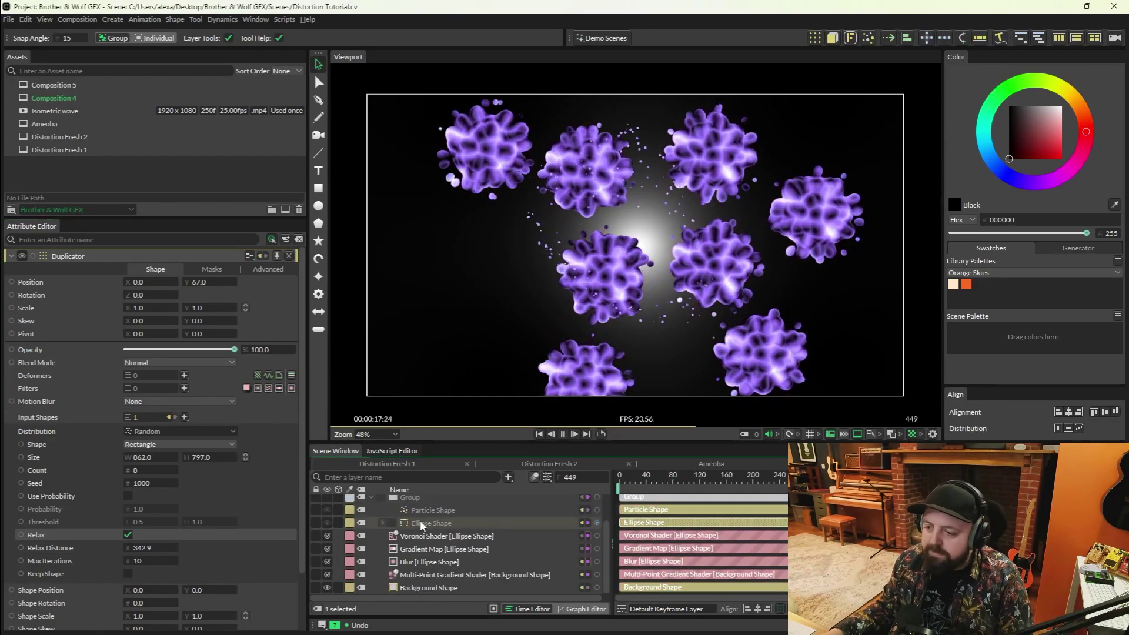
{"action": "left_click", "coordinate": [420, 520]}
{"action": "right_click", "coordinate": [49, 434]}
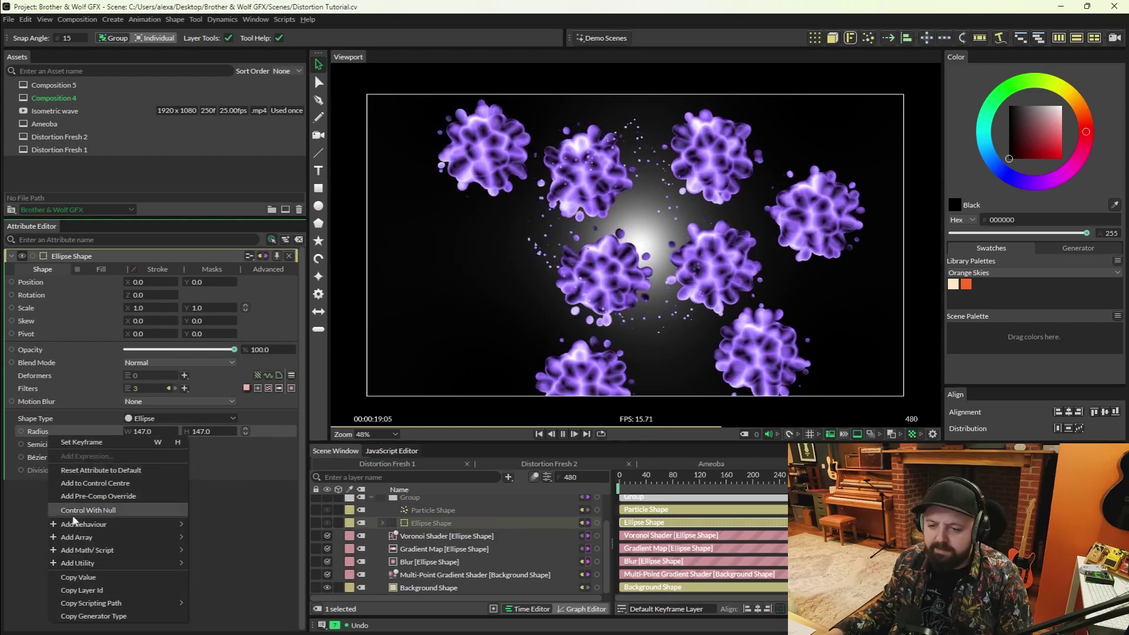
{"action": "mouse_move", "coordinate": [89, 524]}
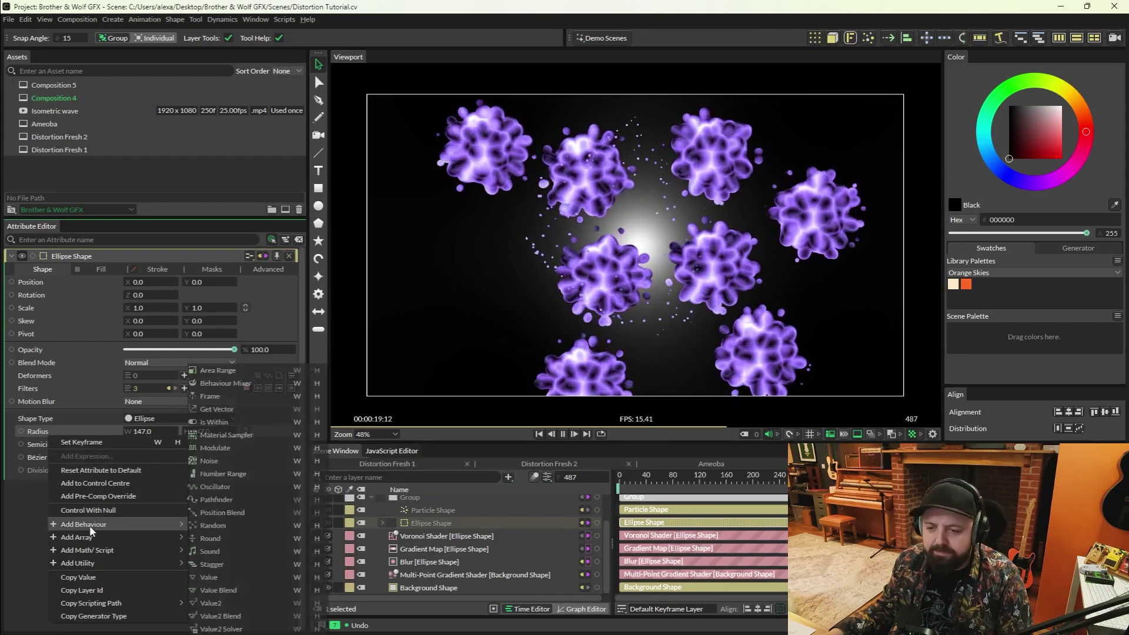
{"action": "left_click", "coordinate": [217, 528]}
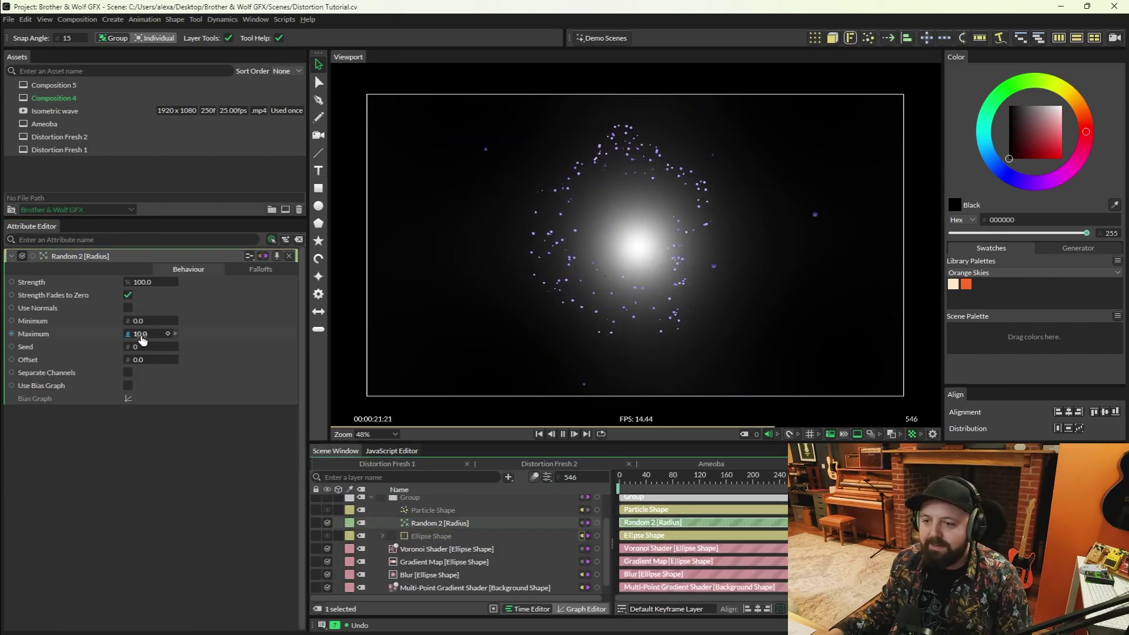
Set the random radius range to minimum 50 and maximum 207.
{"action": "left_click", "coordinate": [147, 321]}
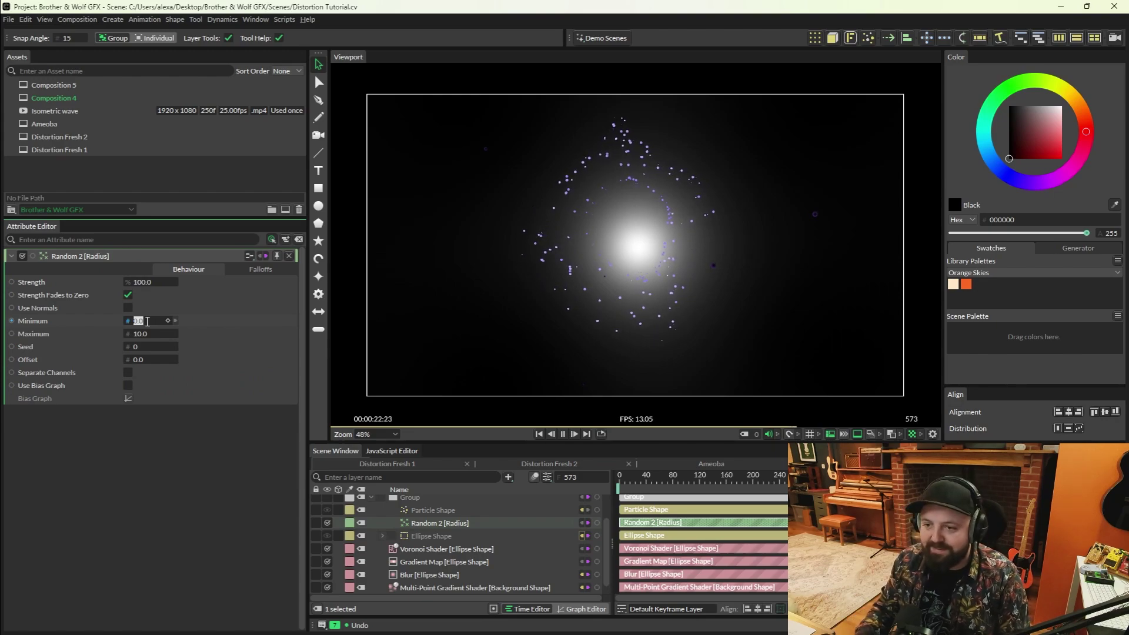
{"action": "type", "text": "500"}
{"action": "key", "text": "Tab"}
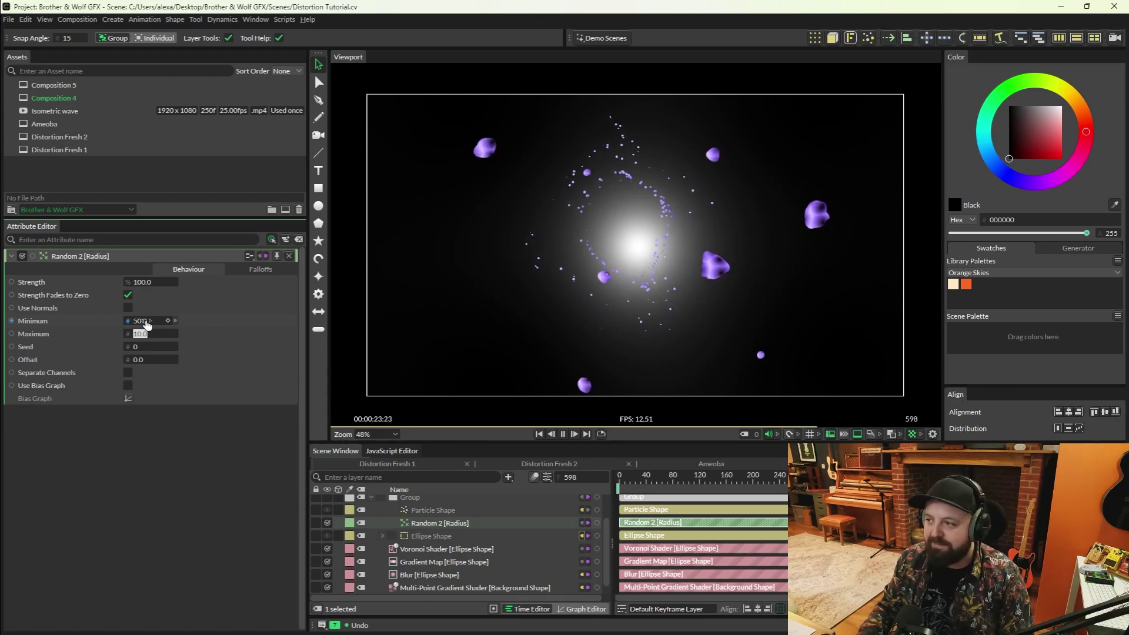
{"action": "type", "text": "250"}
{"action": "key", "text": "Return"}
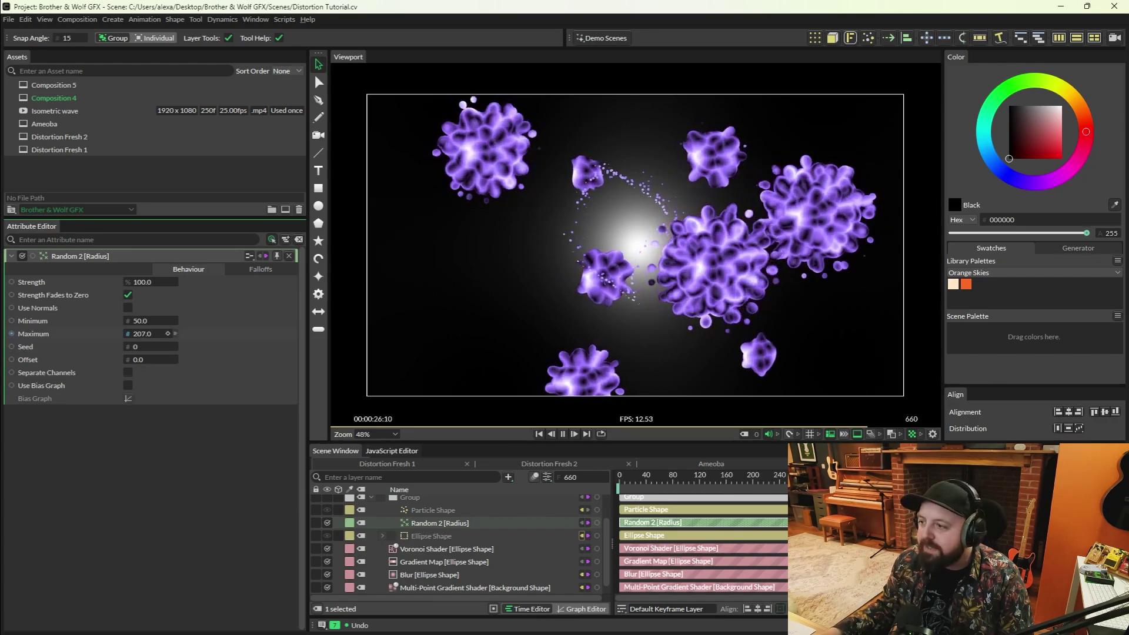
{"action": "scroll", "coordinate": [372, 539], "scroll_direction": "up", "scroll_amount": 3}
{"action": "left_click", "coordinate": [423, 501]}
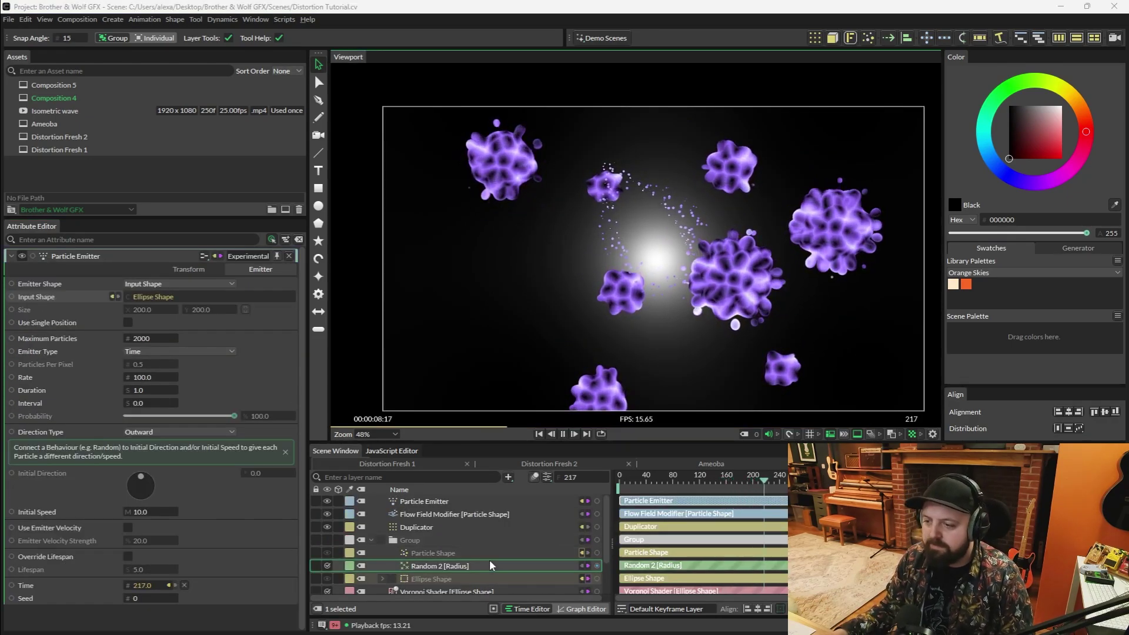
Move Particle Shape out of the Group and plug the Duplicator into the Particle Emitter's Input Shape.
{"action": "left_click_drag", "start_coordinate": [492, 565], "coordinate": [419, 539]}
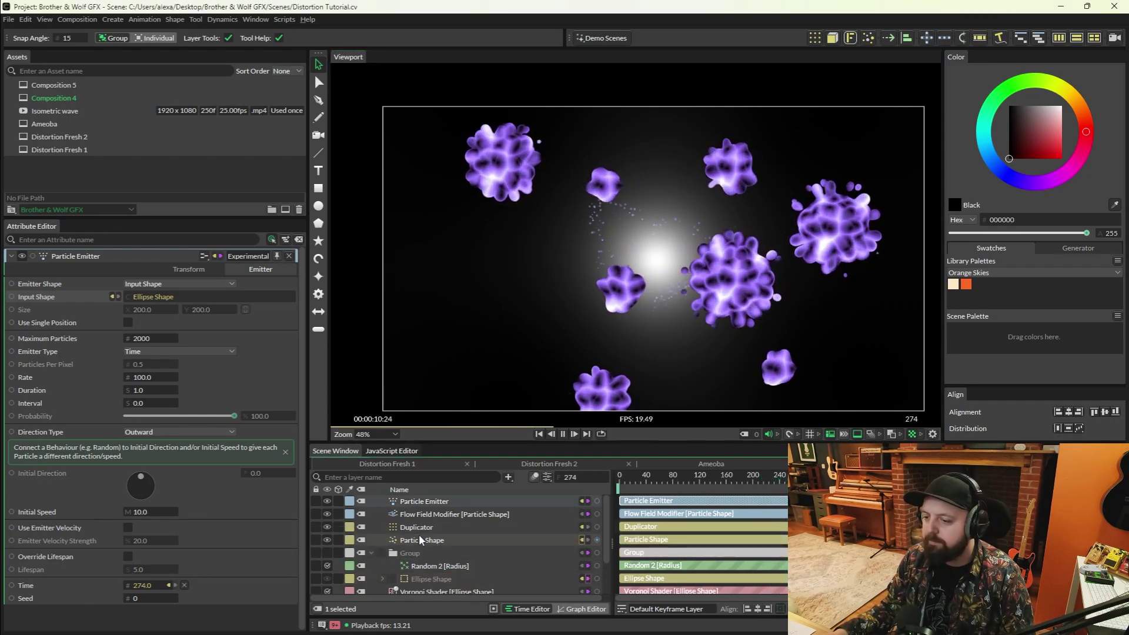
{"action": "left_click", "coordinate": [432, 501]}
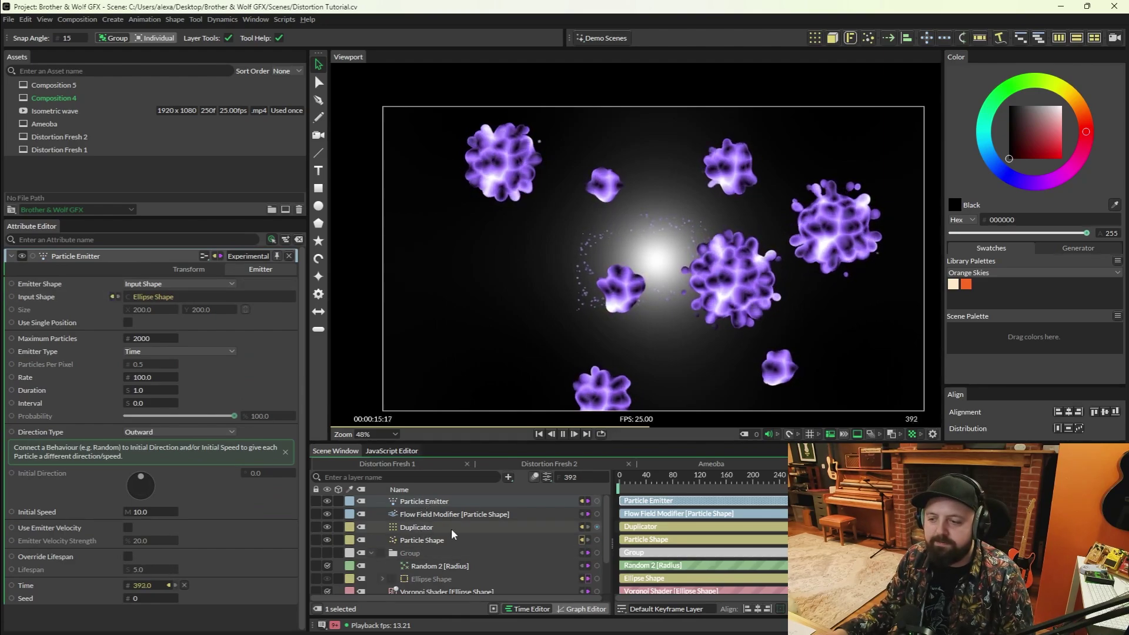
{"action": "left_click_drag", "start_coordinate": [453, 532], "coordinate": [165, 297]}
{"action": "left_click", "coordinate": [538, 434]}
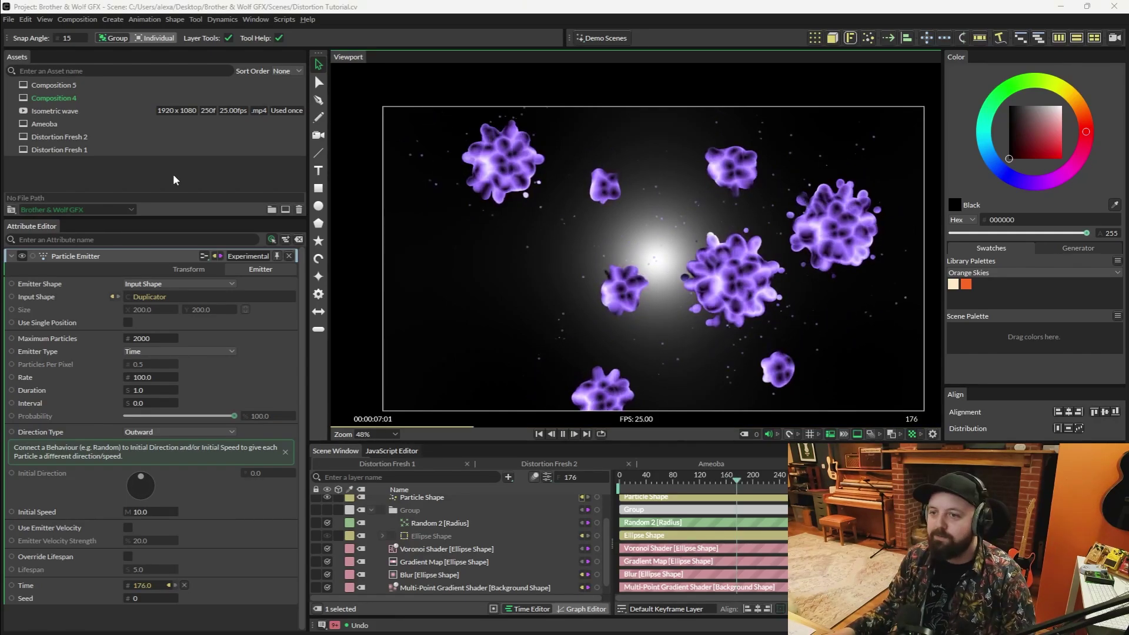
{"action": "left_click", "coordinate": [284, 207]}
Create a new composition and add a Background Shape layer through quick search.
{"action": "left_click", "coordinate": [286, 209]}
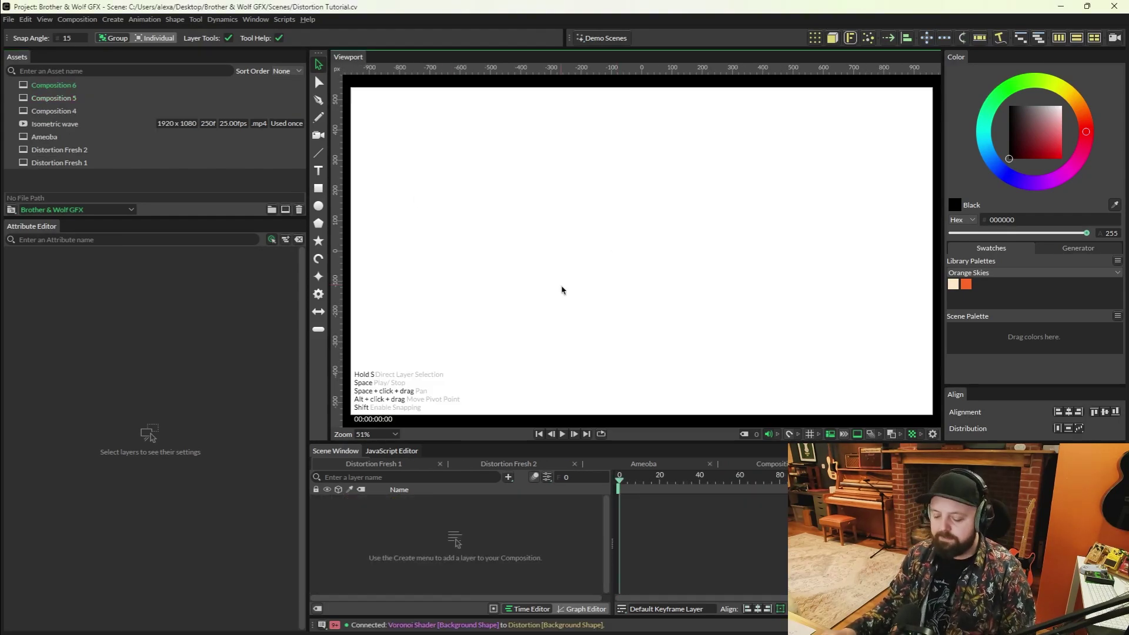
{"action": "key", "text": "Tab"}
{"action": "type", "text": "back"}
{"action": "key", "text": "Down"}
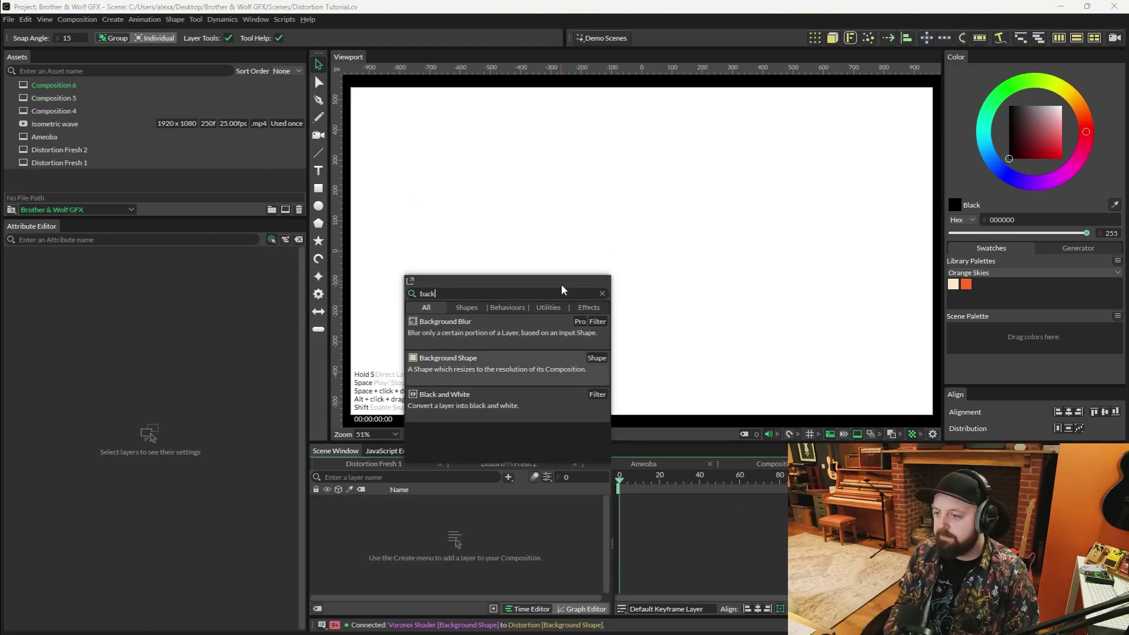
{"action": "key", "text": "Return"}
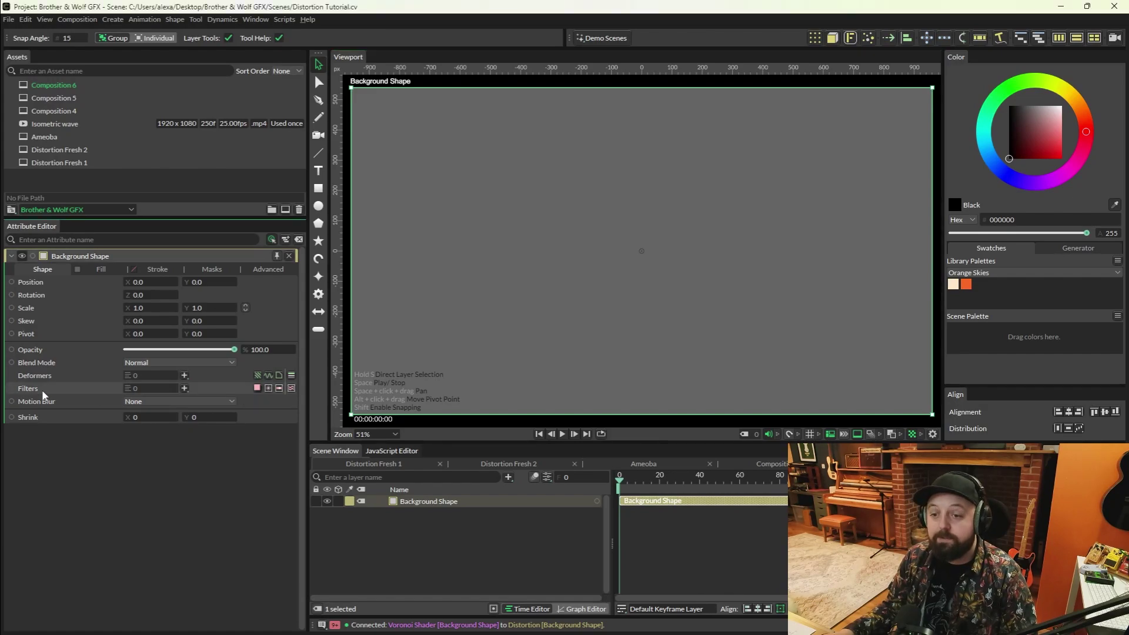
Add a Distortion filter to the Background Shape and fill it with a Voronoi Shader.
{"action": "left_click", "coordinate": [184, 388]}
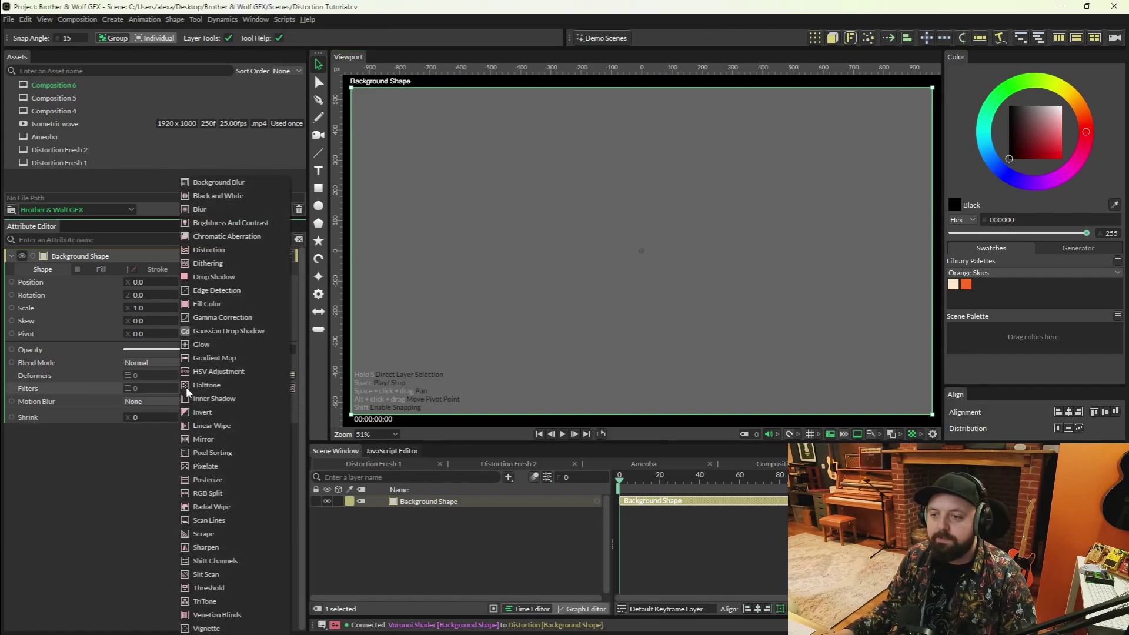
{"action": "left_click", "coordinate": [215, 251]}
{"action": "left_click", "coordinate": [101, 271]}
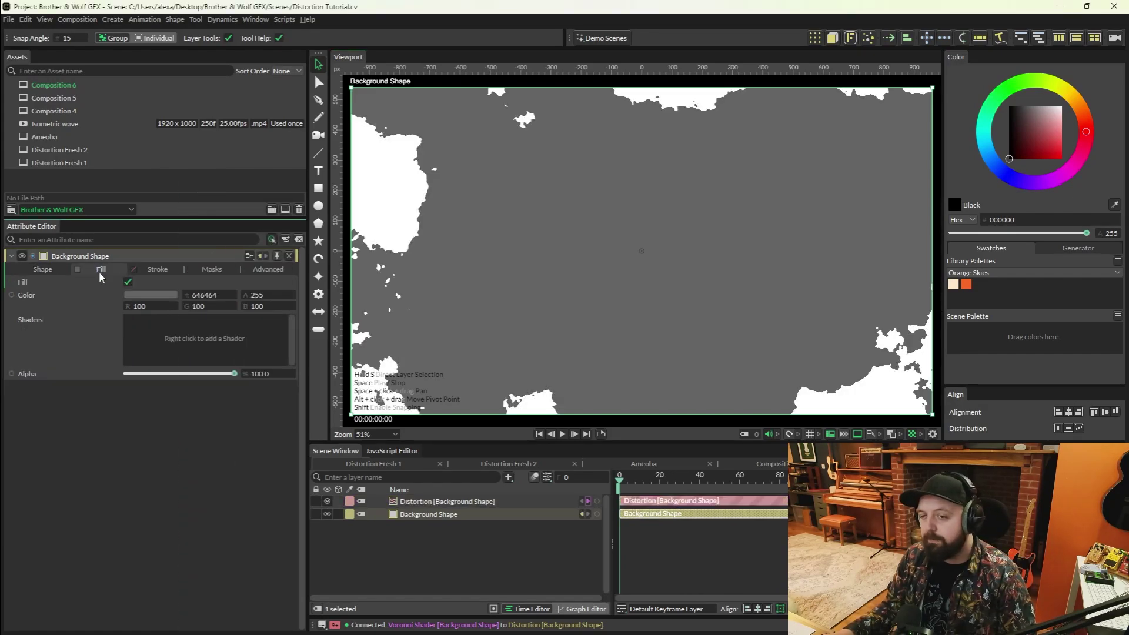
{"action": "right_click", "coordinate": [114, 339]}
{"action": "mouse_move", "coordinate": [194, 385]}
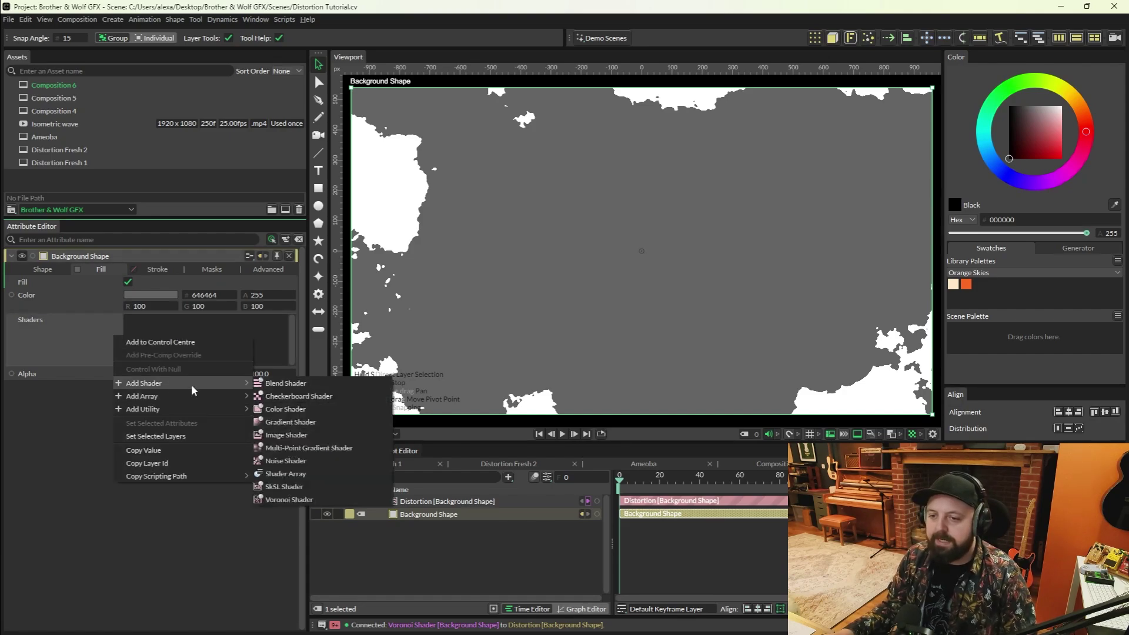
{"action": "left_click", "coordinate": [301, 500]}
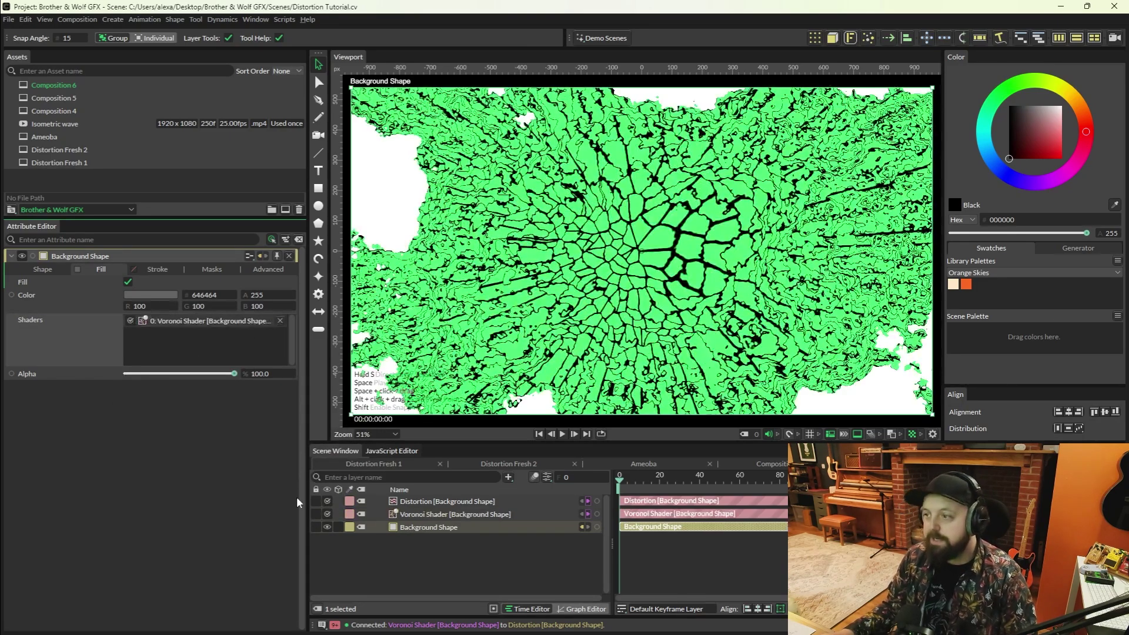
Connect the Voronoi Shader to the Distortion filter's Input Shader.
{"action": "left_click", "coordinate": [427, 502]}
{"action": "left_click", "coordinate": [260, 269]}
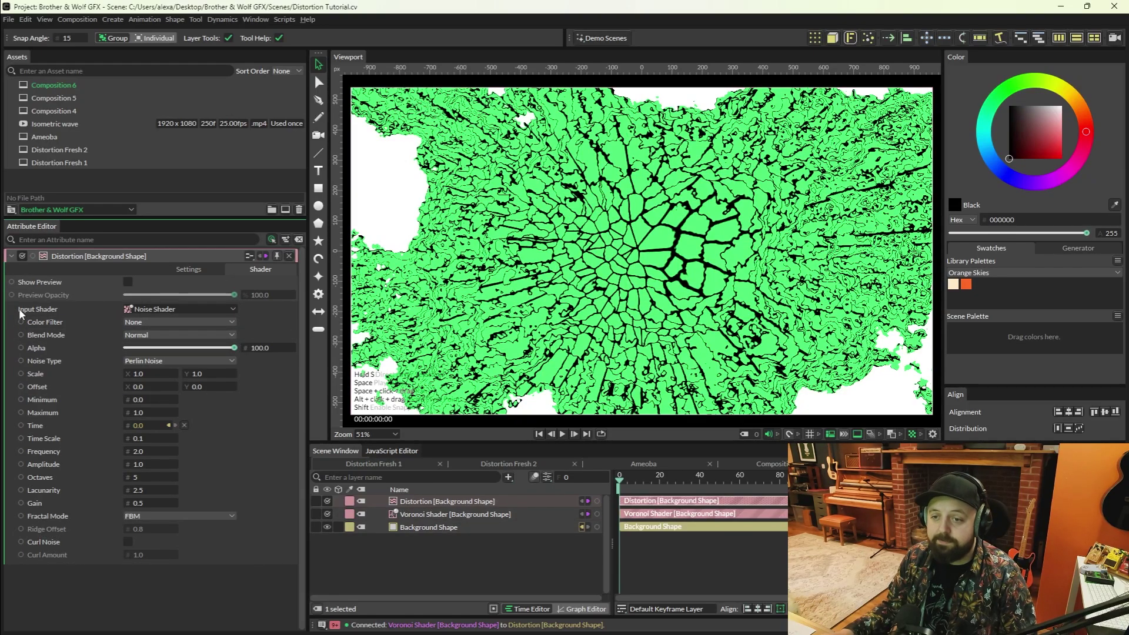
{"action": "left_click_drag", "start_coordinate": [596, 515], "coordinate": [177, 310]}
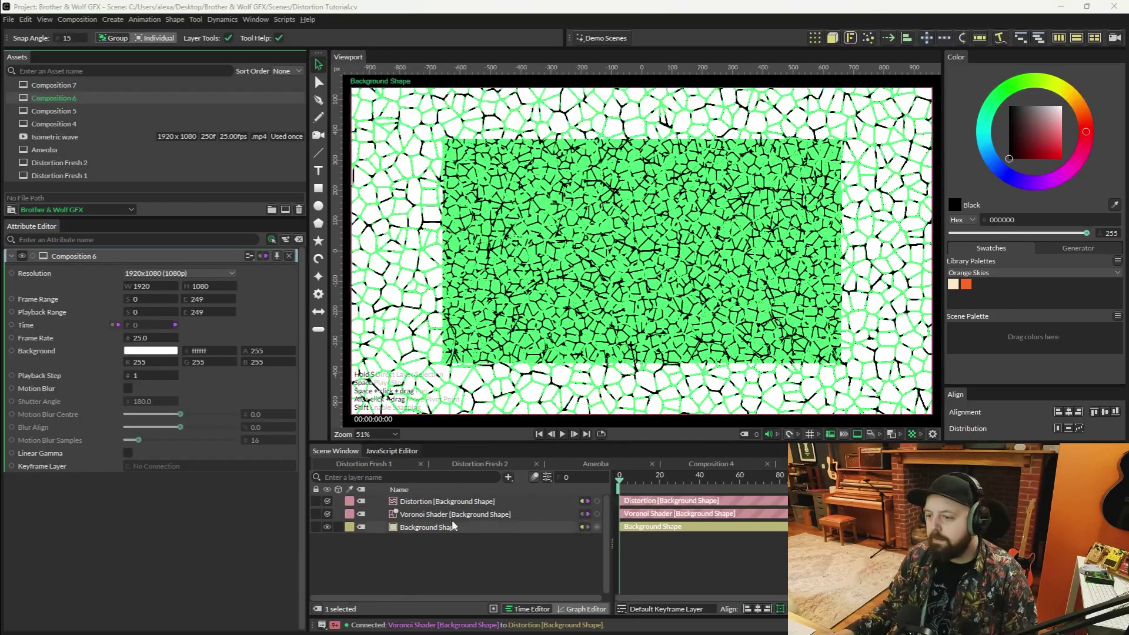
{"action": "left_click", "coordinate": [456, 515]}
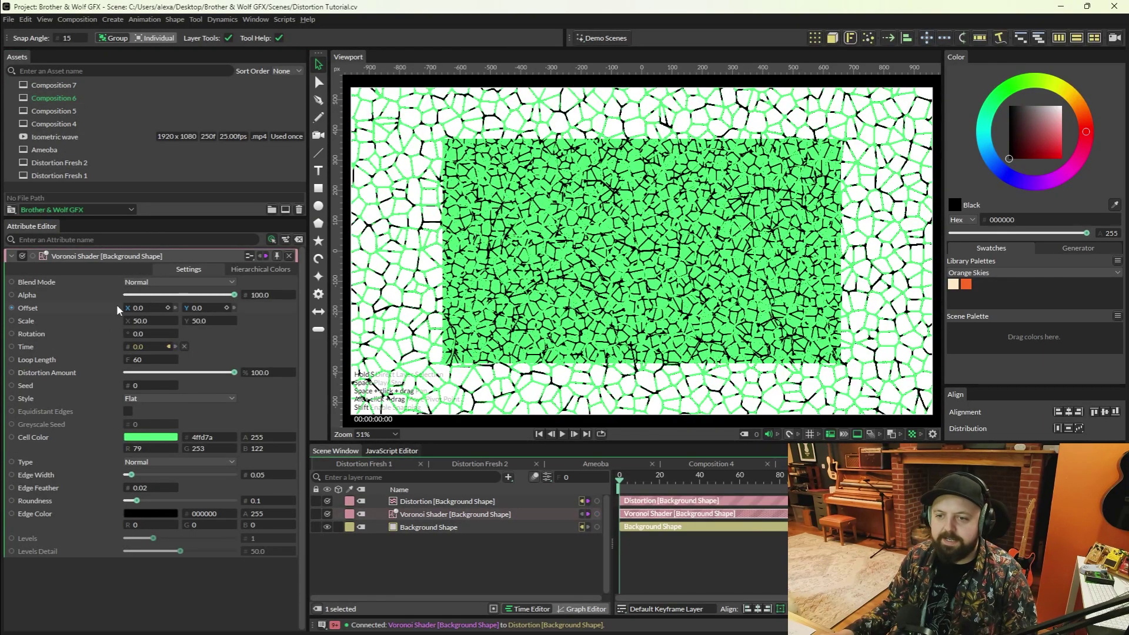
Set the Voronoi Shader scale to 300.
{"action": "left_click", "coordinate": [146, 321]}
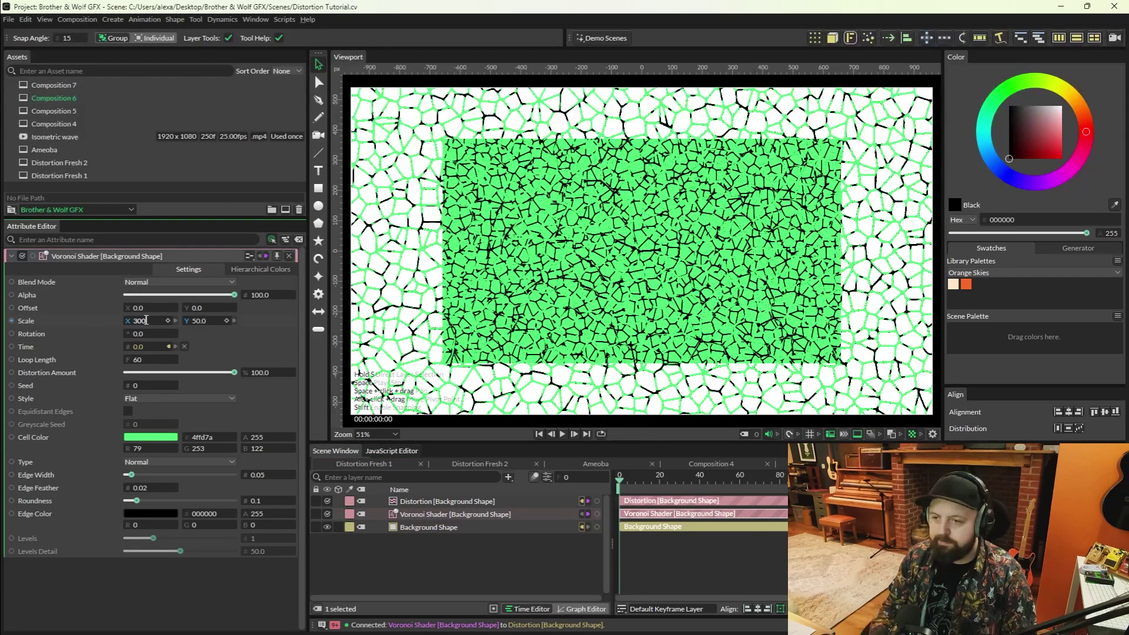
{"action": "type", "text": "300"}
{"action": "key", "text": "Return"}
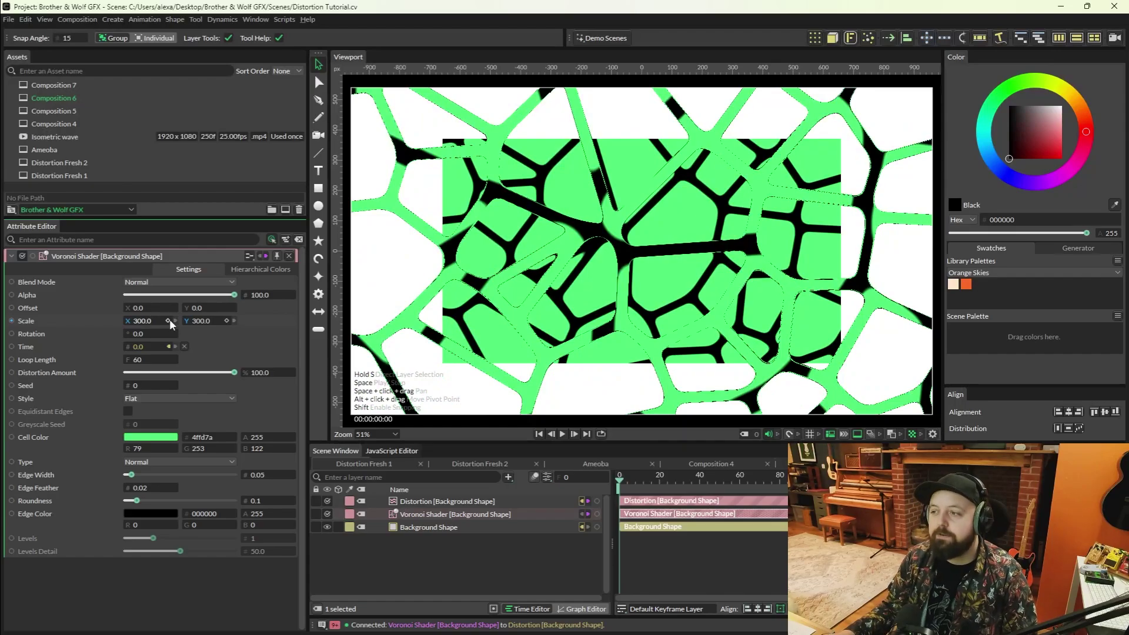
Scale the Background Shape up to 1.4.
{"action": "left_click", "coordinate": [758, 524]}
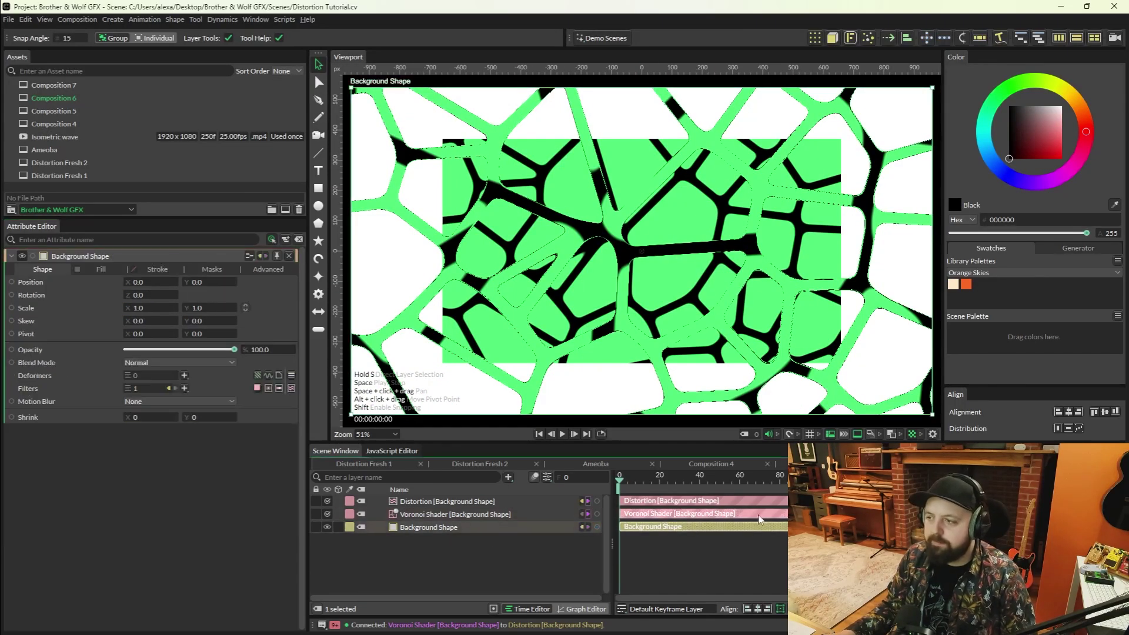
{"action": "left_click_drag", "start_coordinate": [141, 307], "coordinate": [145, 309]}
{"action": "key", "text": "Return"}
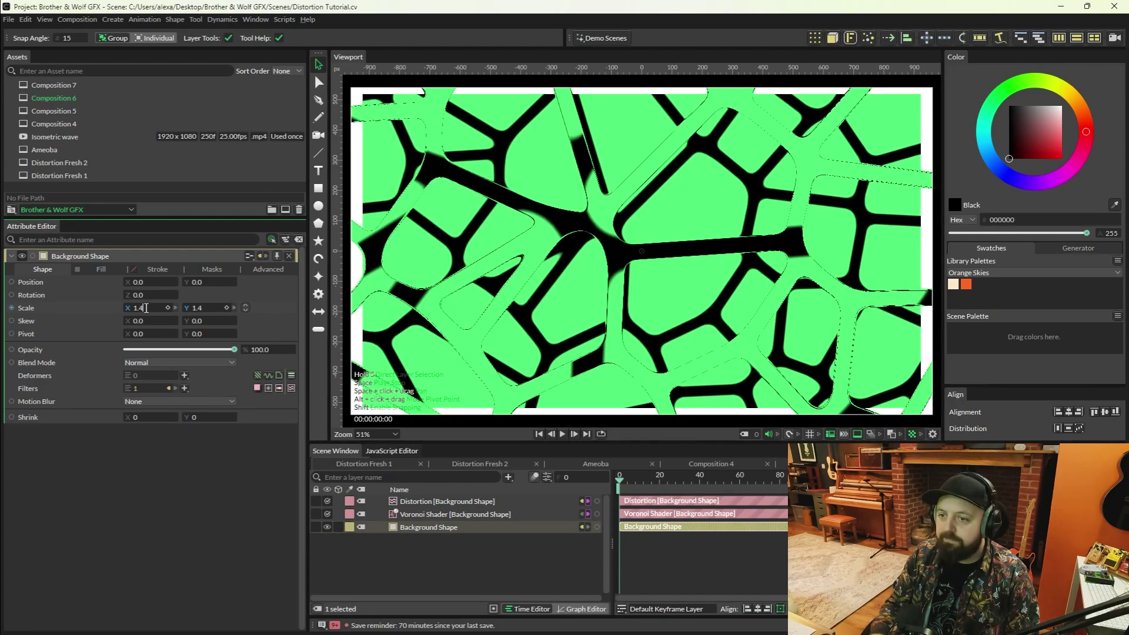
{"action": "left_click", "coordinate": [429, 515]}
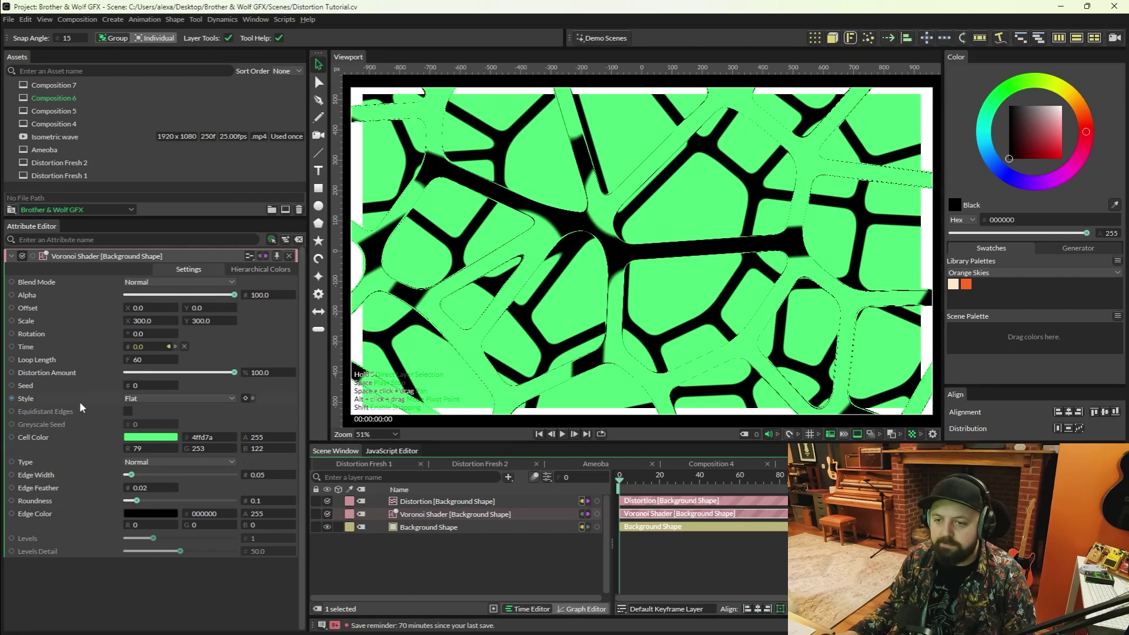
Set the Voronoi style to Euclidean and the Distortion direction mode to Directional.
{"action": "left_click", "coordinate": [175, 399]}
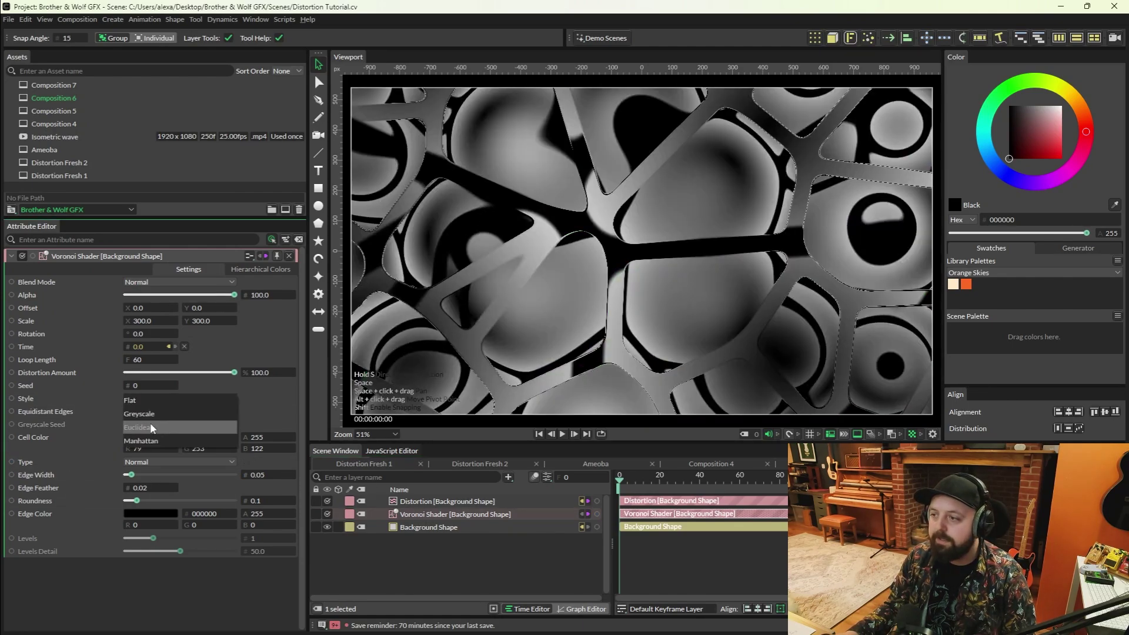
{"action": "left_click", "coordinate": [151, 428]}
{"action": "left_click", "coordinate": [461, 501]}
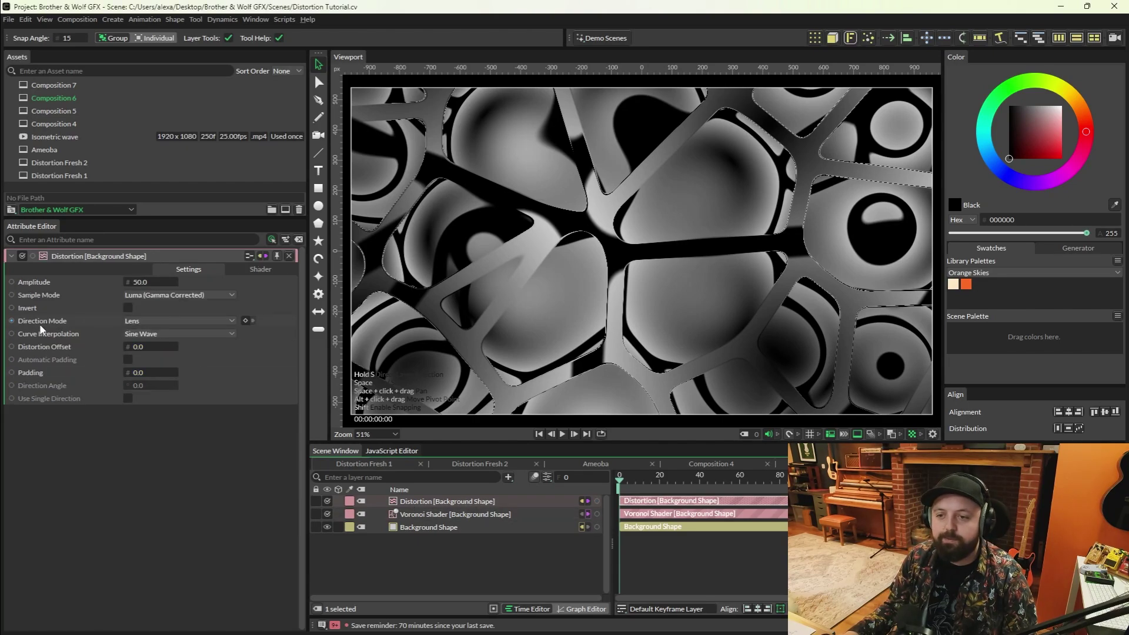
{"action": "left_click", "coordinate": [148, 322]}
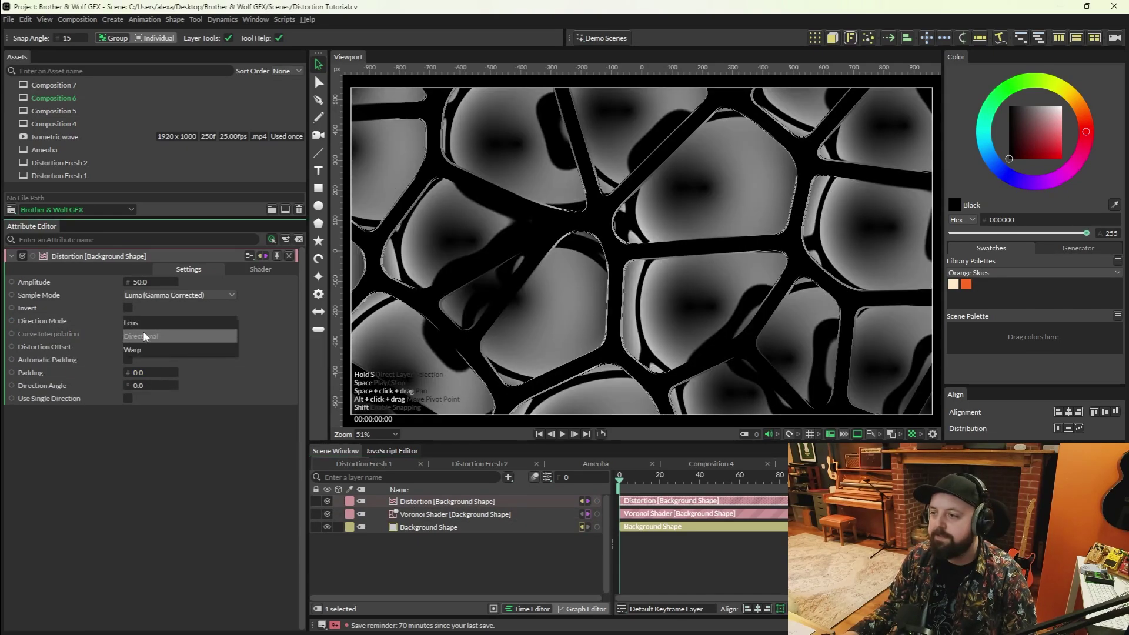
{"action": "left_click", "coordinate": [144, 336]}
Preview the animation and set the Voronoi loop length to 120 frames.
{"action": "left_click", "coordinate": [563, 434]}
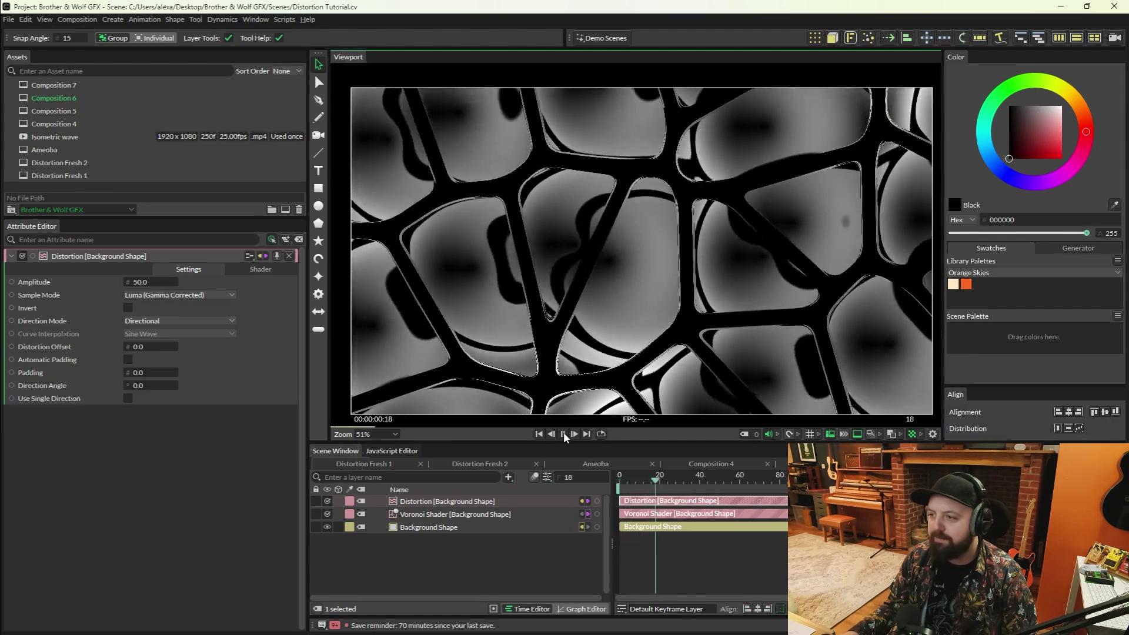
{"action": "left_click", "coordinate": [465, 514]}
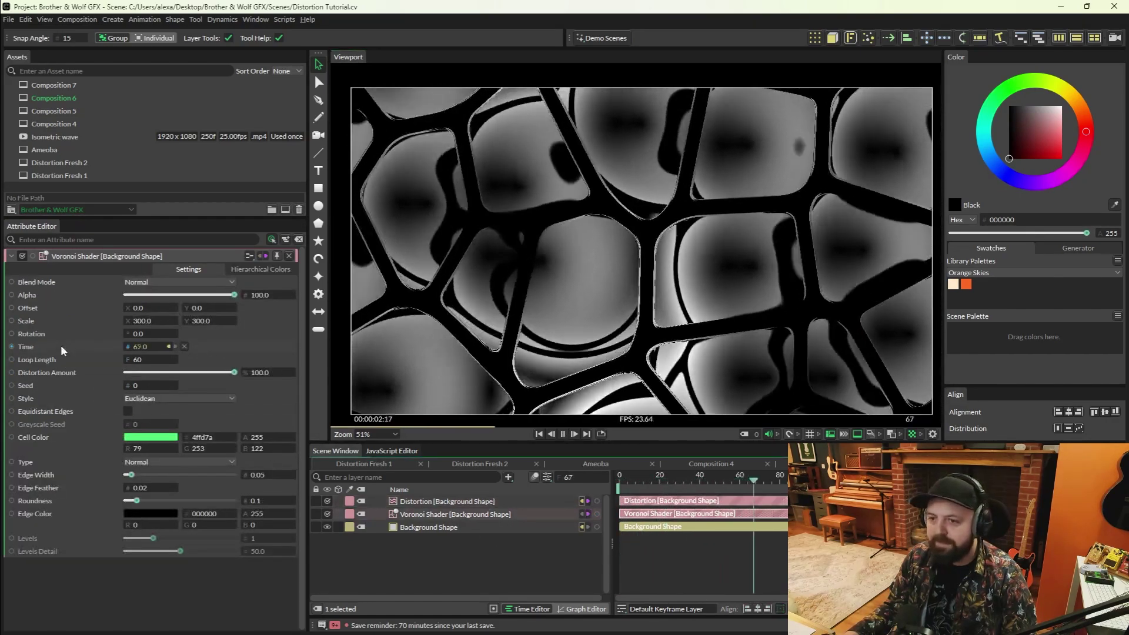
{"action": "double_click", "coordinate": [147, 359]}
{"action": "type", "text": "120"}
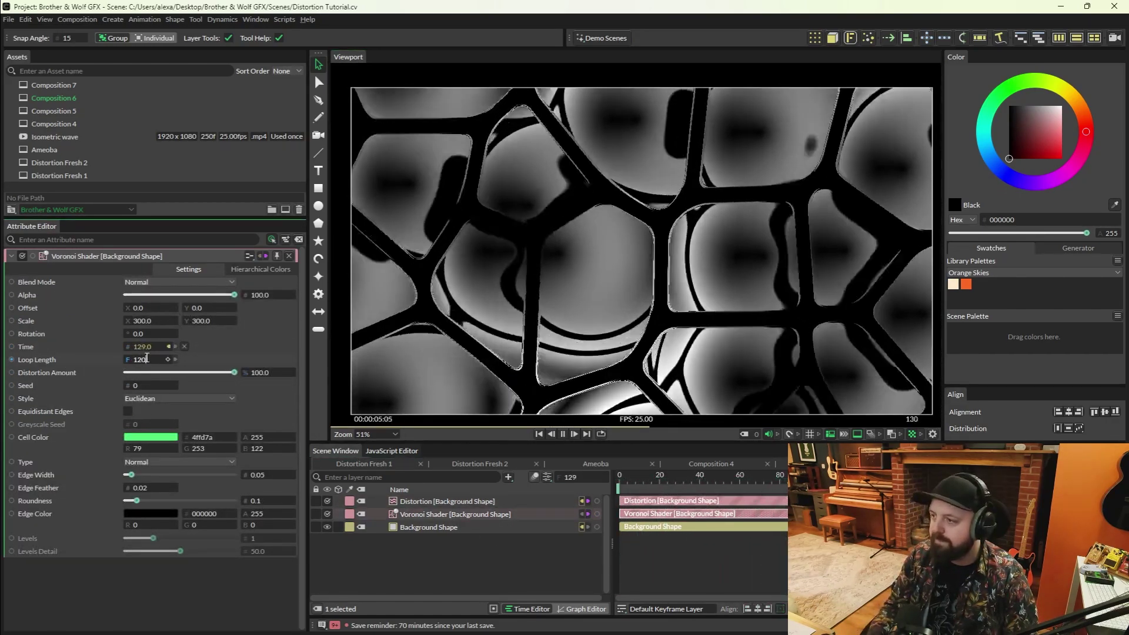
{"action": "key", "text": "Return"}
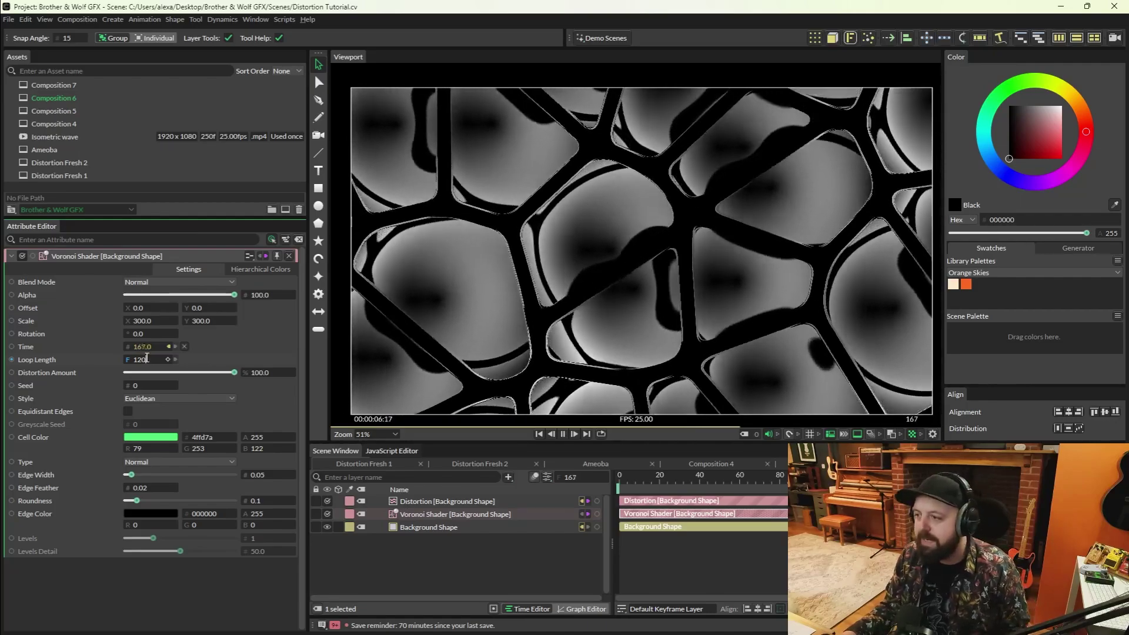
{"action": "left_click", "coordinate": [414, 528]}
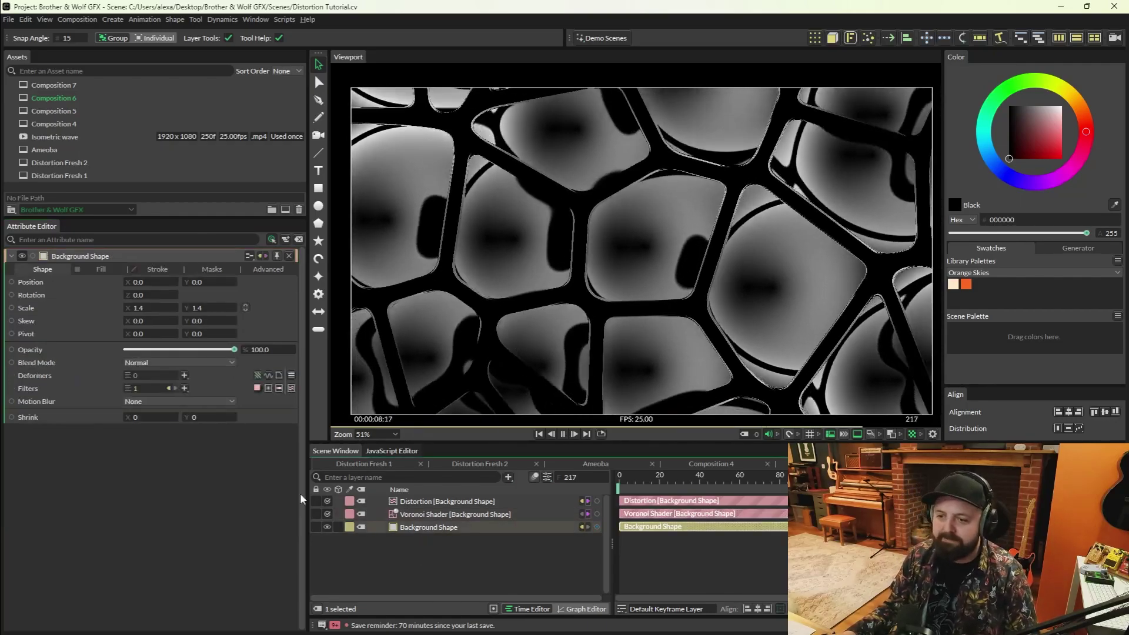
Add a Gradient Map filter and move its stops to replace the green with purple and black.
{"action": "left_click", "coordinate": [291, 389]}
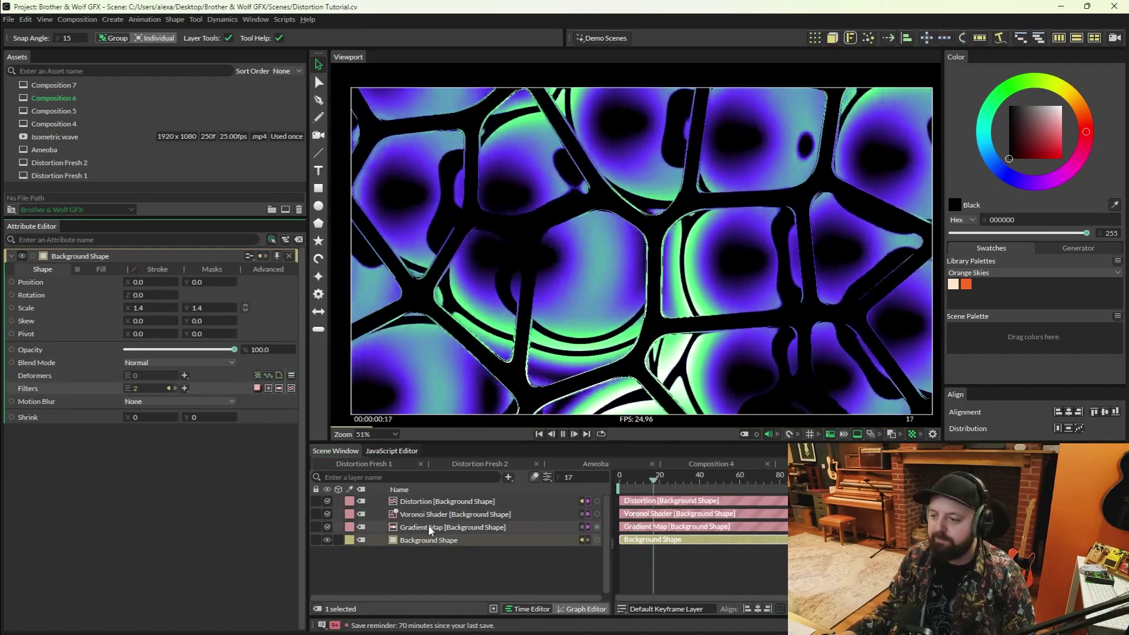
{"action": "left_click", "coordinate": [464, 527]}
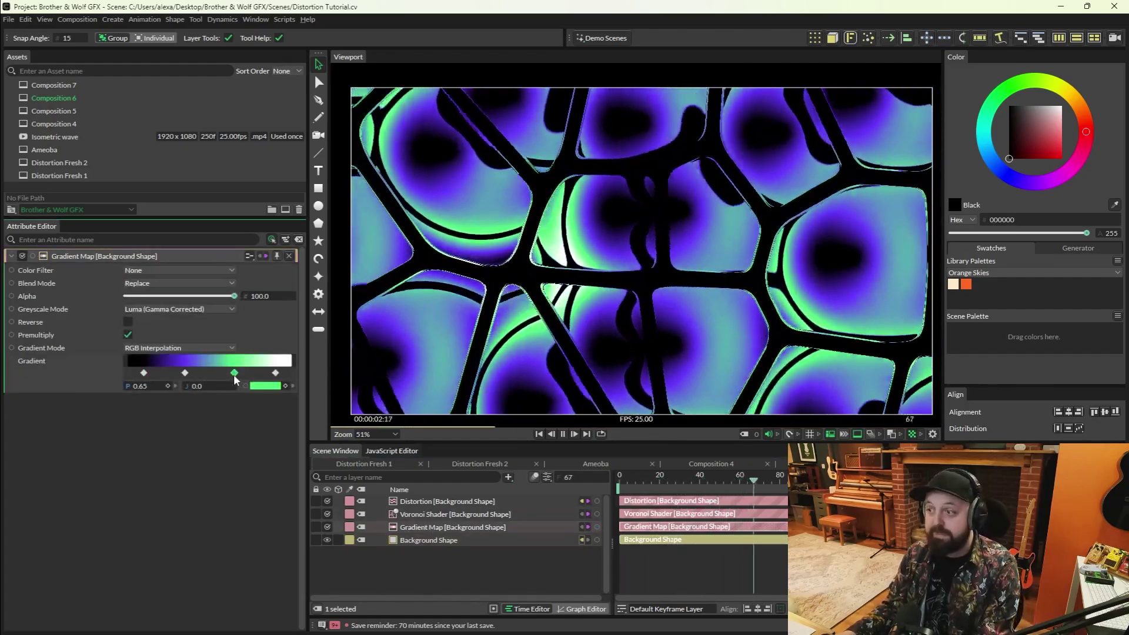
{"action": "left_click_drag", "start_coordinate": [289, 373], "coordinate": [273, 378]}
{"action": "left_click_drag", "start_coordinate": [185, 372], "coordinate": [204, 375]}
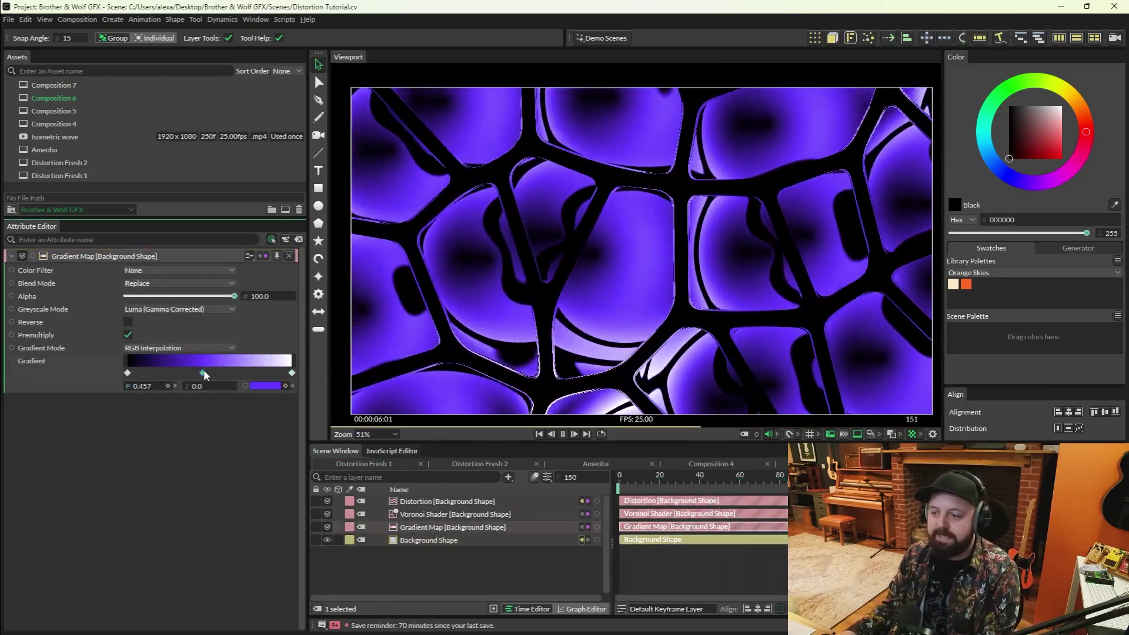
{"action": "key", "text": "Escape"}
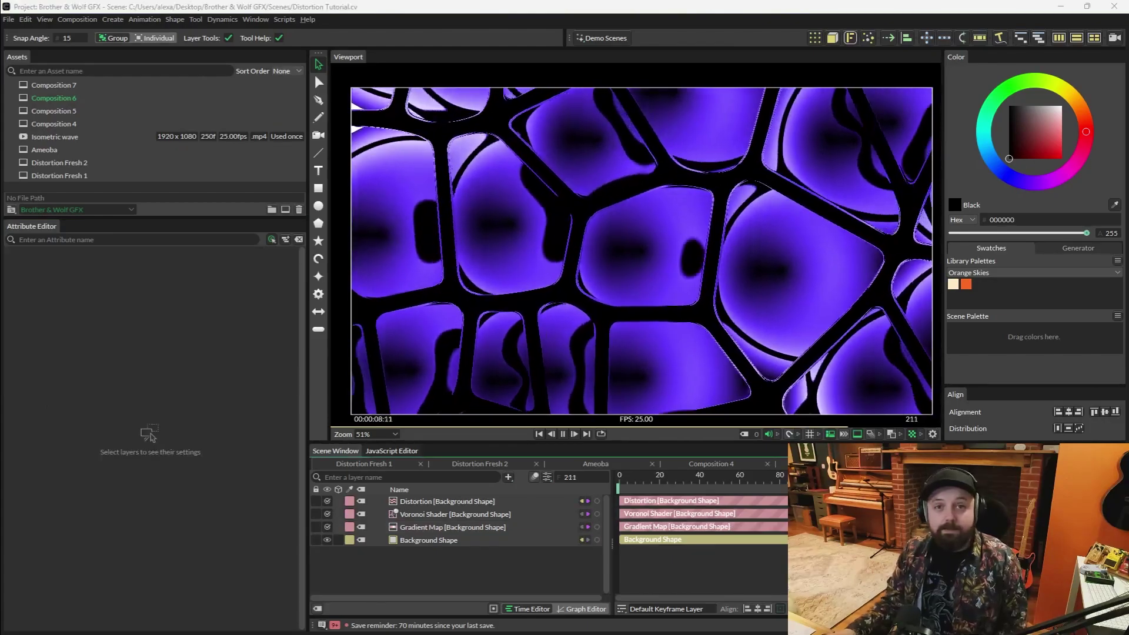